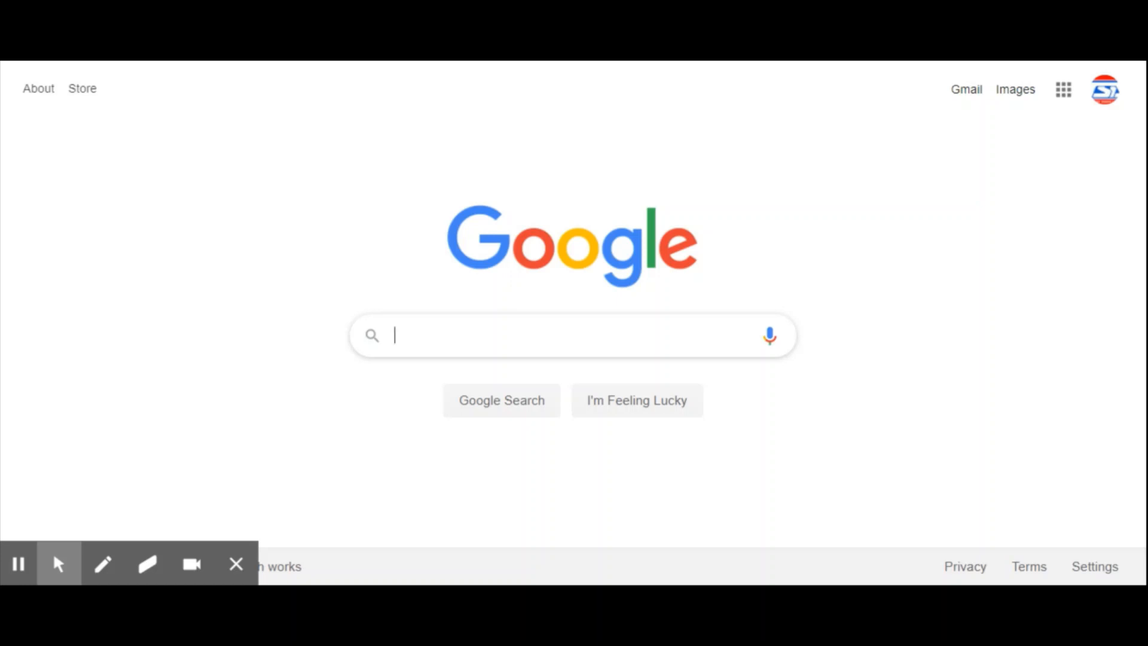
Step: Find the Tallo website through a Google search and log in to the account
{"action": "type", "text": "Tallo"}
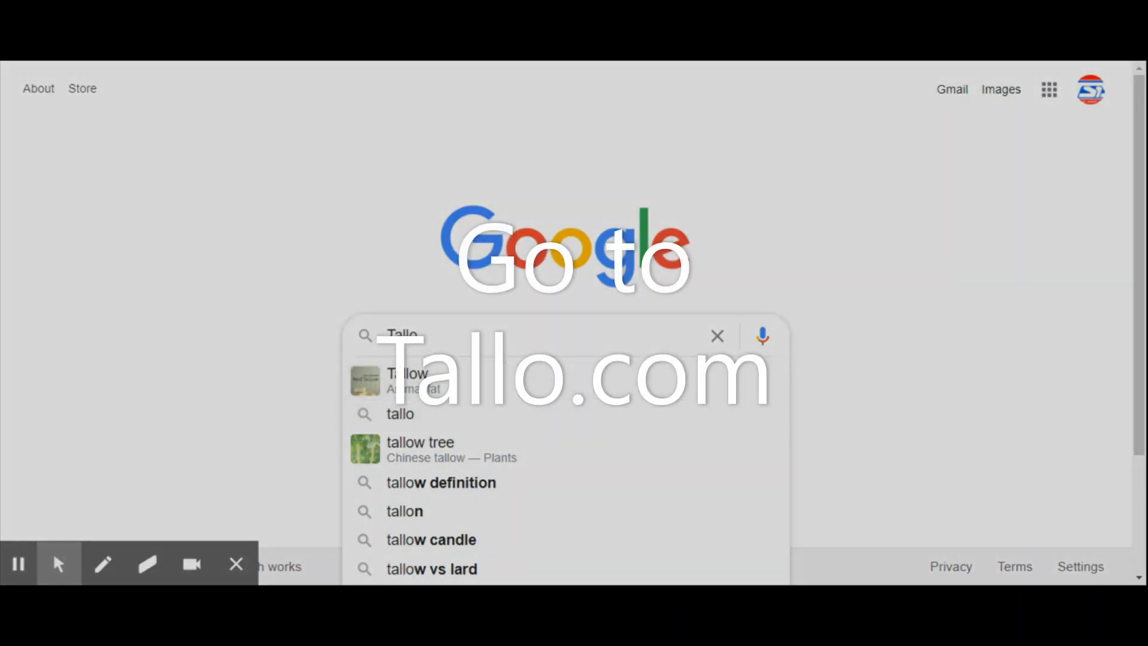
{"action": "key", "text": "Return"}
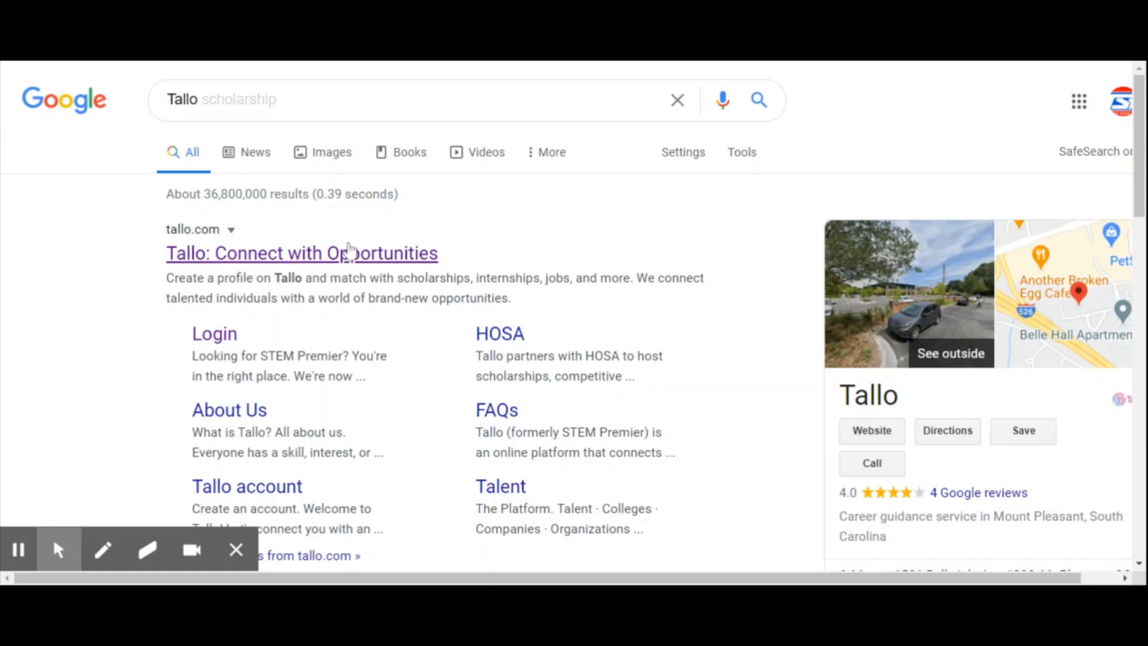
{"action": "left_click", "coordinate": [343, 261]}
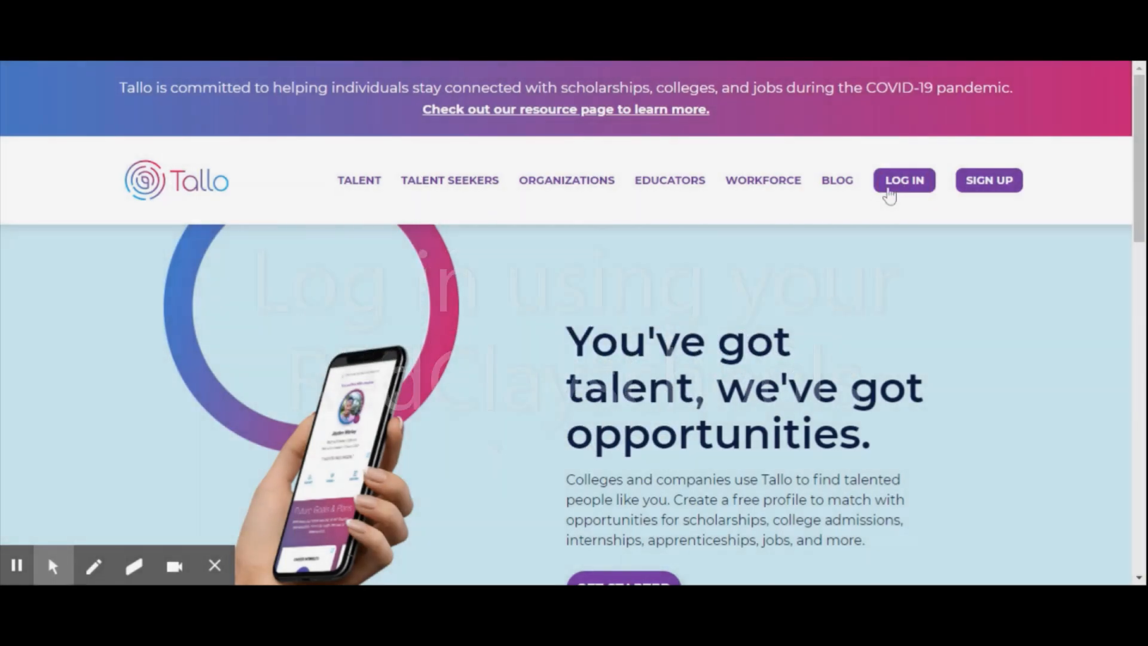
{"action": "left_click", "coordinate": [886, 189]}
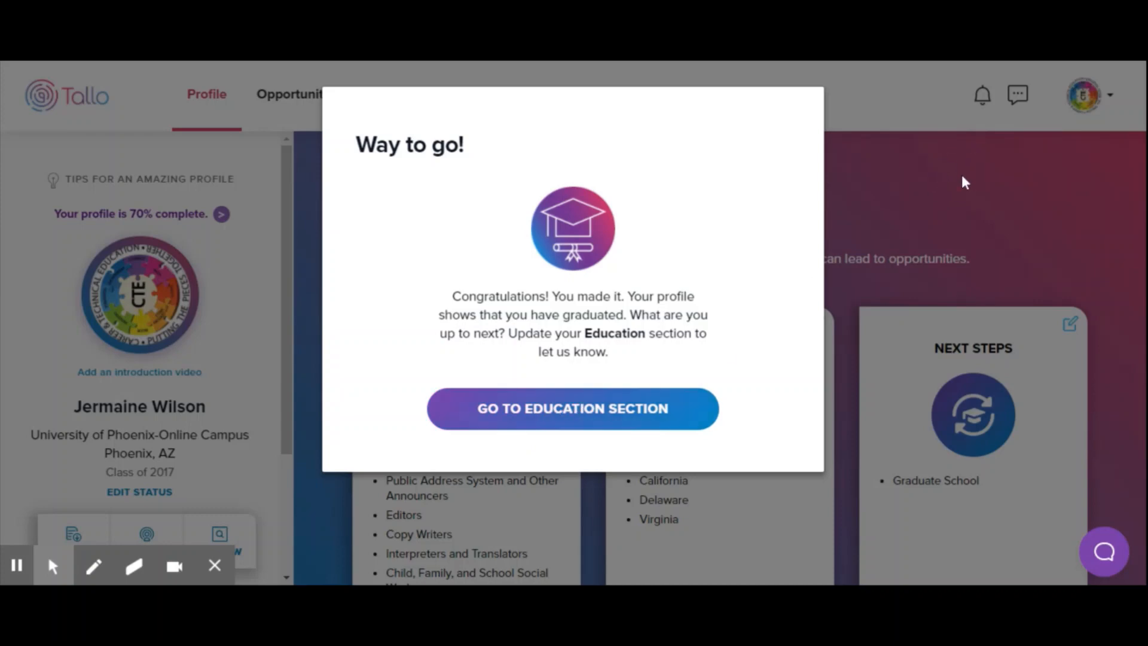
Step: View the profile's Education section from the graduation notice and close it again
{"action": "left_click", "coordinate": [634, 418]}
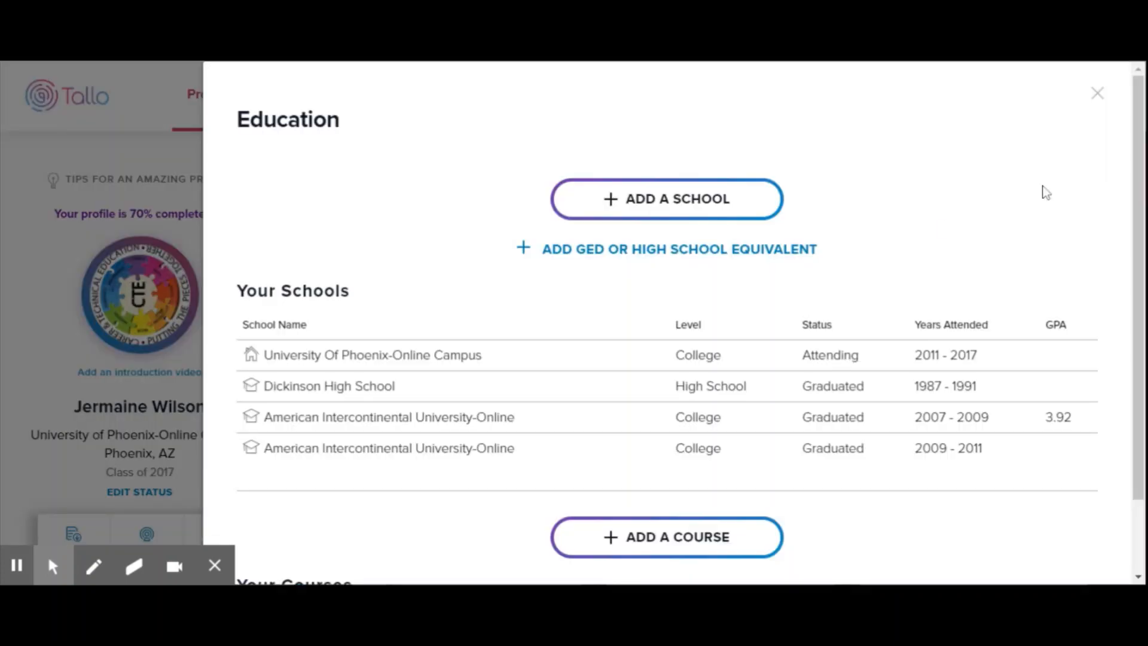
{"action": "left_click", "coordinate": [1097, 97]}
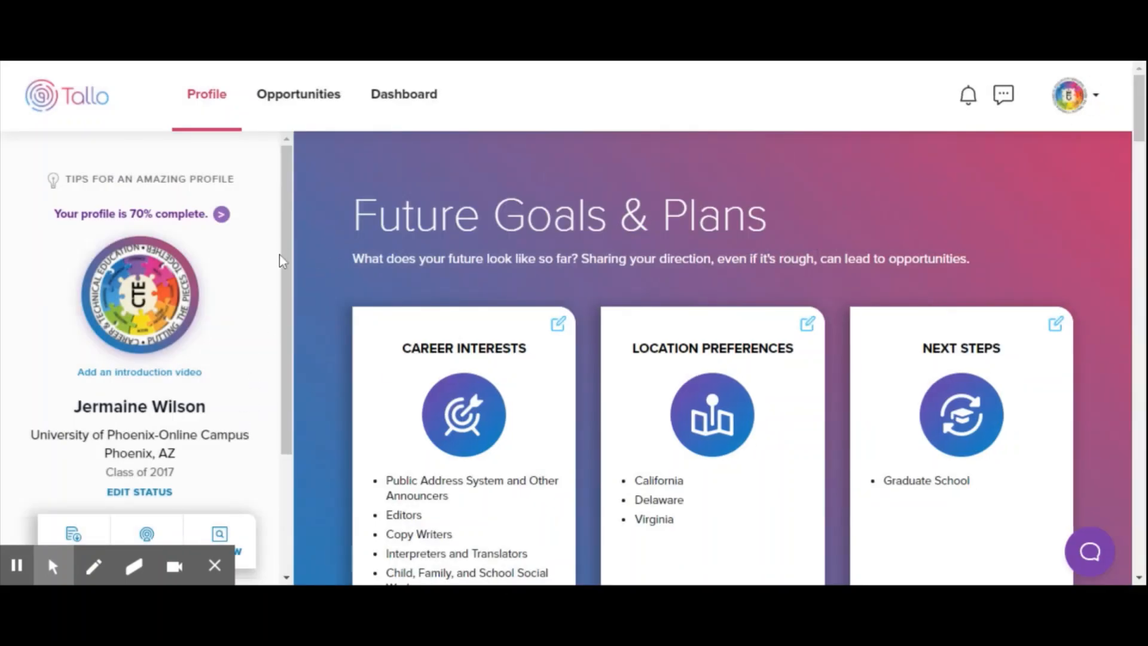
{"action": "scroll", "coordinate": [319, 247], "scroll_direction": "down", "scroll_amount": 2}
{"action": "scroll", "coordinate": [310, 256], "scroll_direction": "up", "scroll_amount": 2}
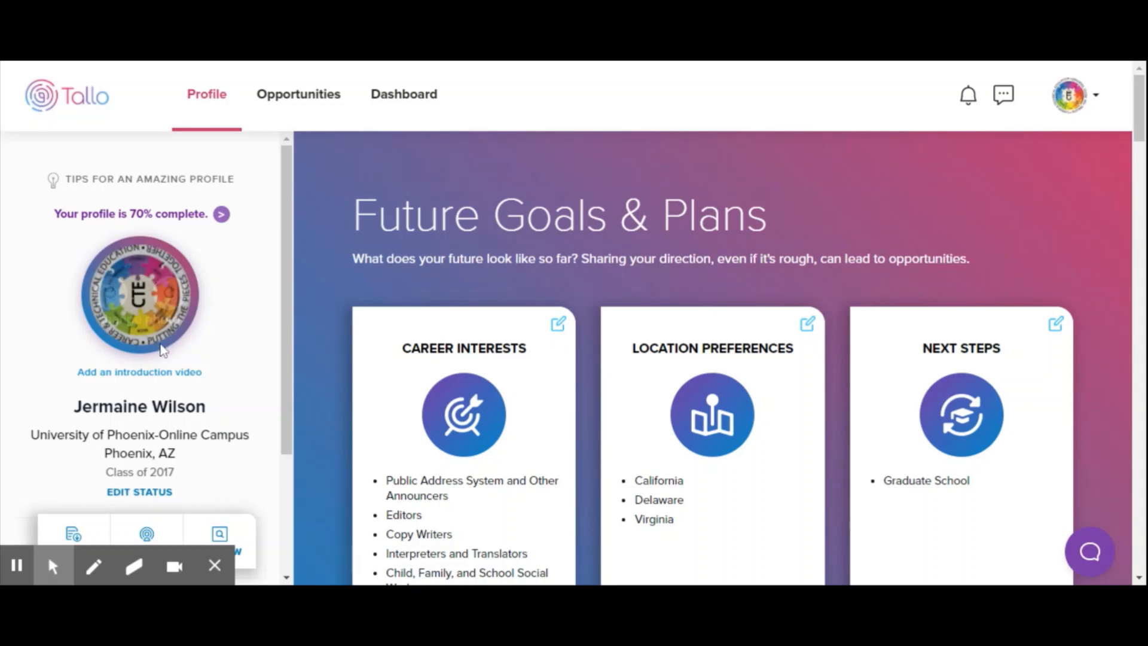
Step: Open the profile's location details for editing and save them
{"action": "mouse_move", "coordinate": [167, 338]}
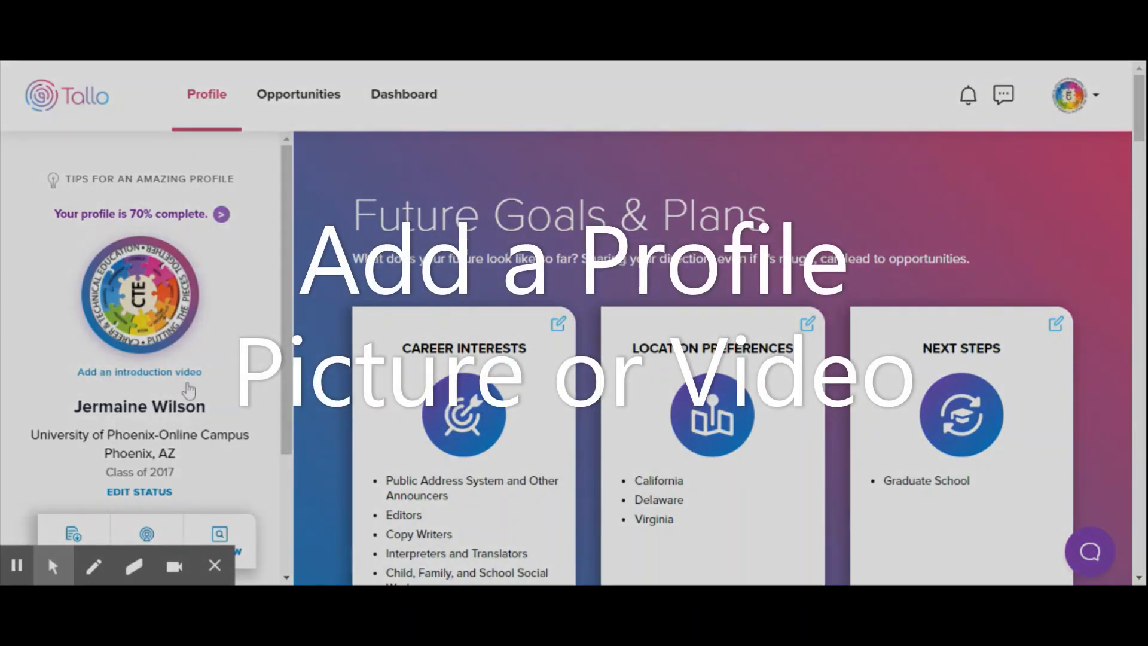
{"action": "scroll", "coordinate": [230, 379], "scroll_direction": "down", "scroll_amount": 3}
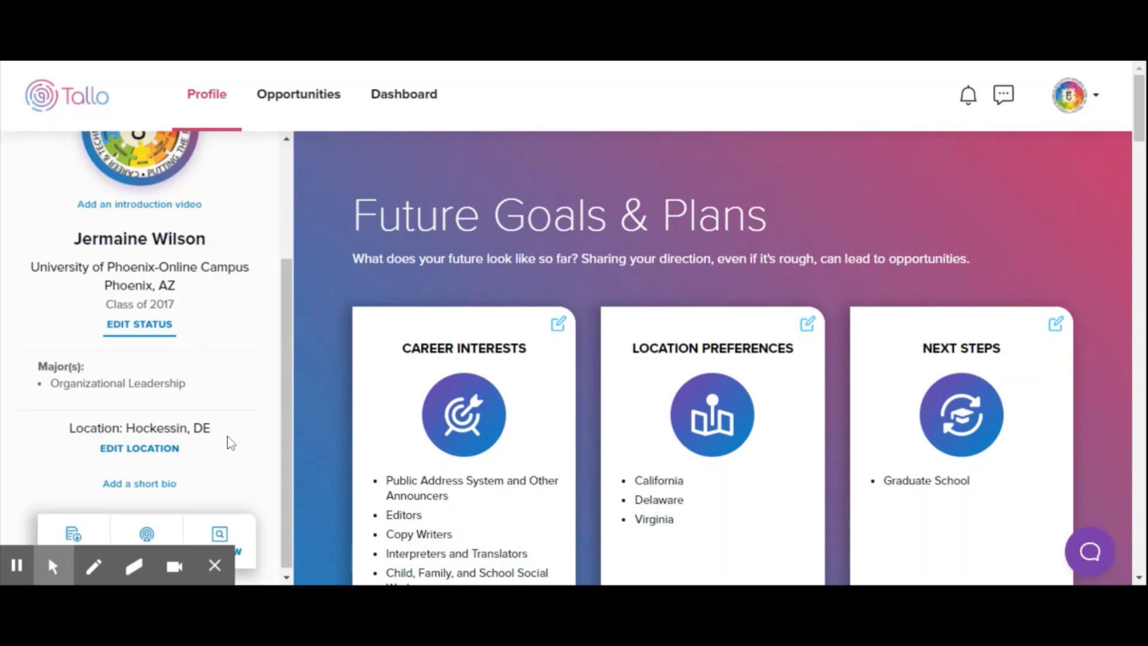
{"action": "left_click", "coordinate": [145, 453]}
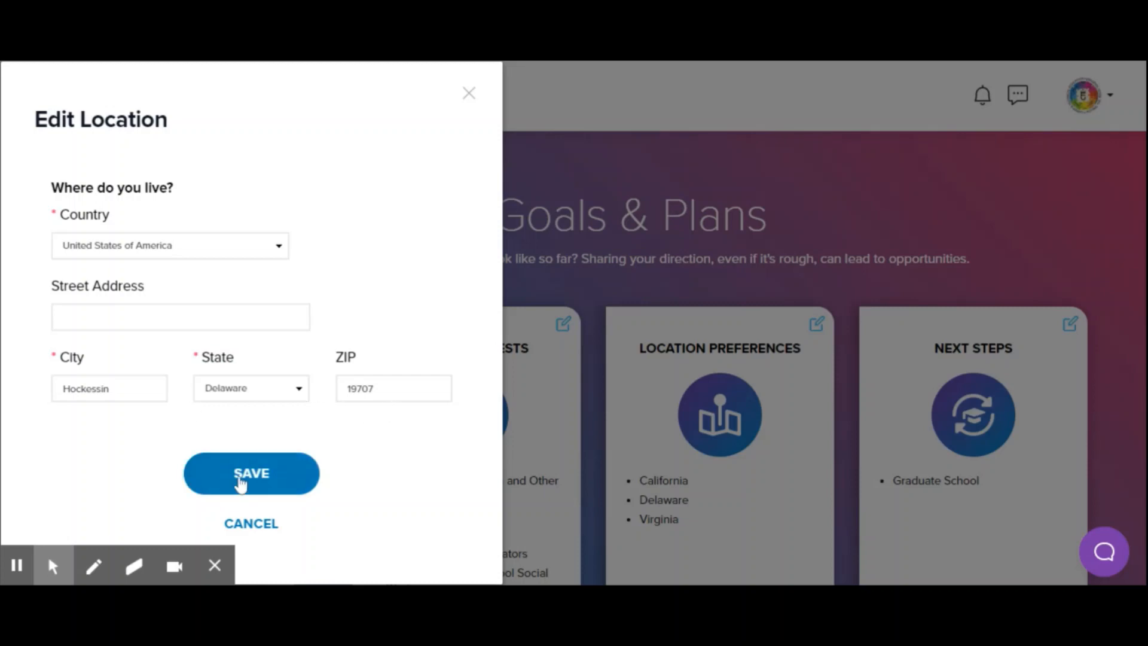
{"action": "left_click", "coordinate": [254, 481]}
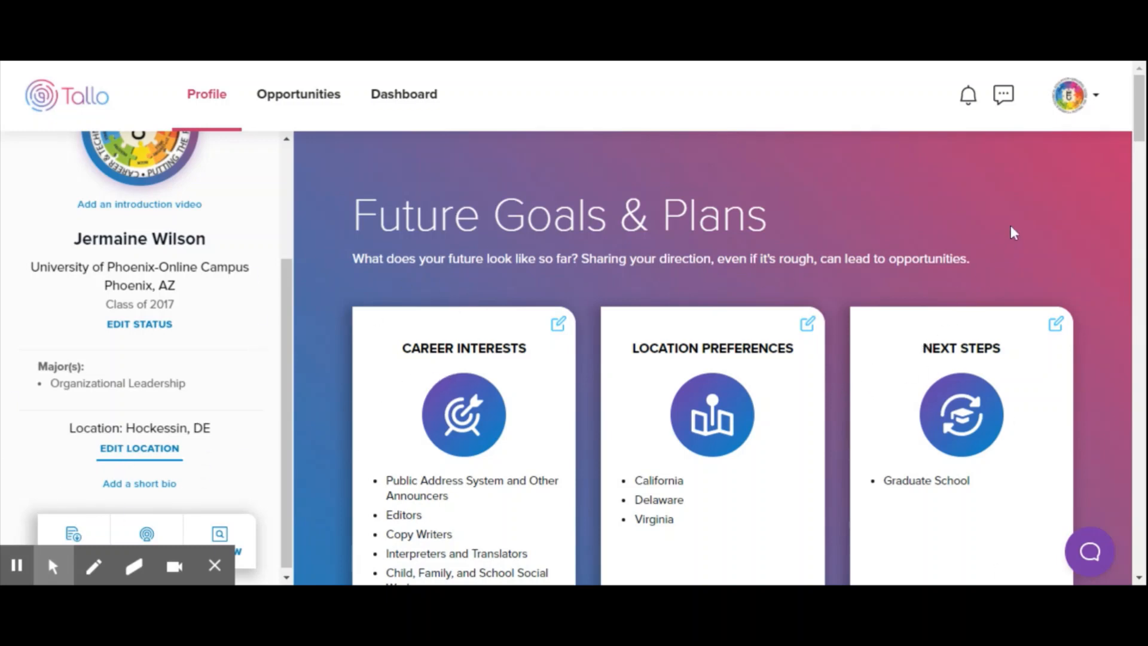
Step: Open the career interest selection and look through the Agriculture, Food & Natural Resources subcategories
{"action": "scroll", "coordinate": [568, 435], "scroll_direction": "down", "scroll_amount": 2}
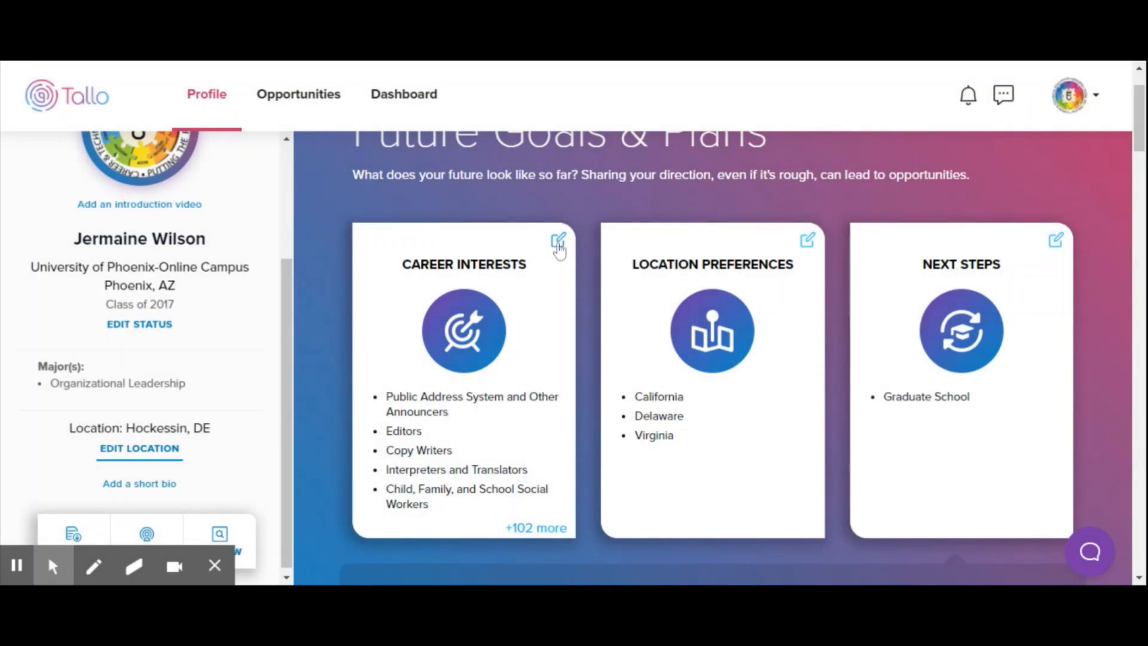
{"action": "left_click", "coordinate": [558, 244]}
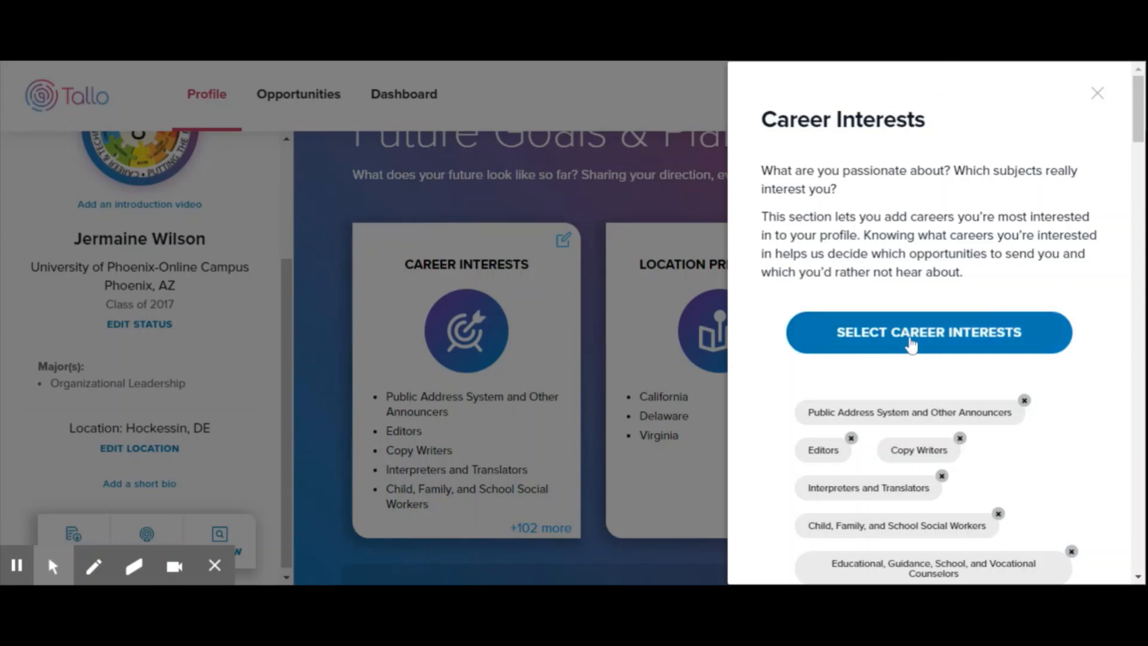
{"action": "left_click", "coordinate": [908, 340]}
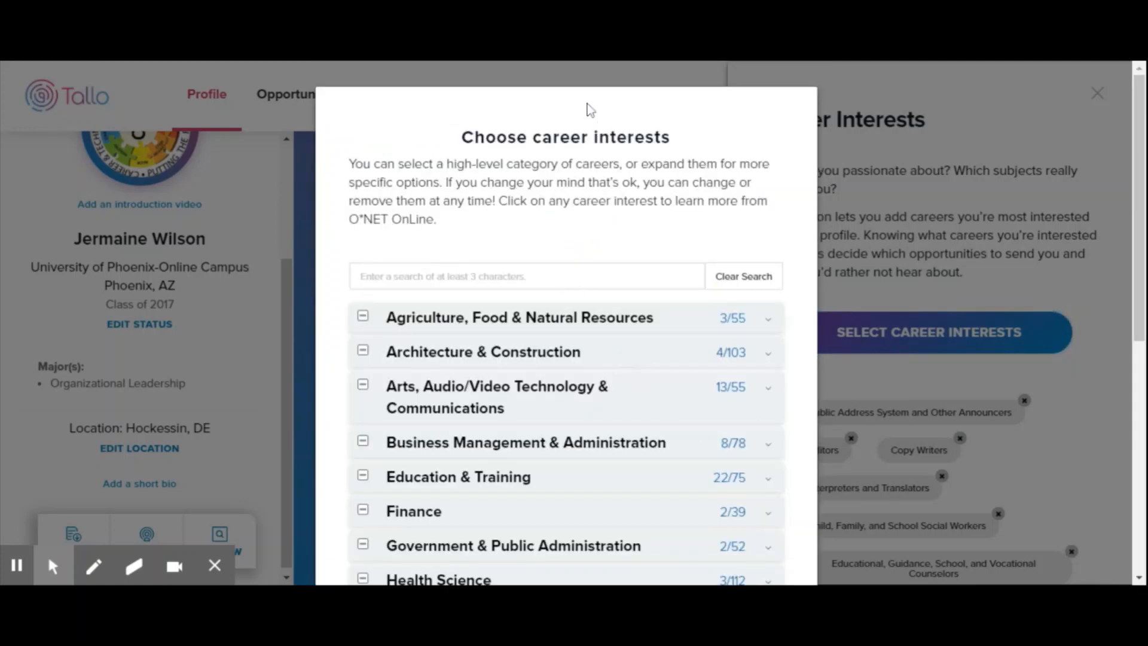
{"action": "left_click", "coordinate": [588, 93]}
{"action": "scroll", "coordinate": [566, 350], "scroll_direction": "down", "scroll_amount": 3}
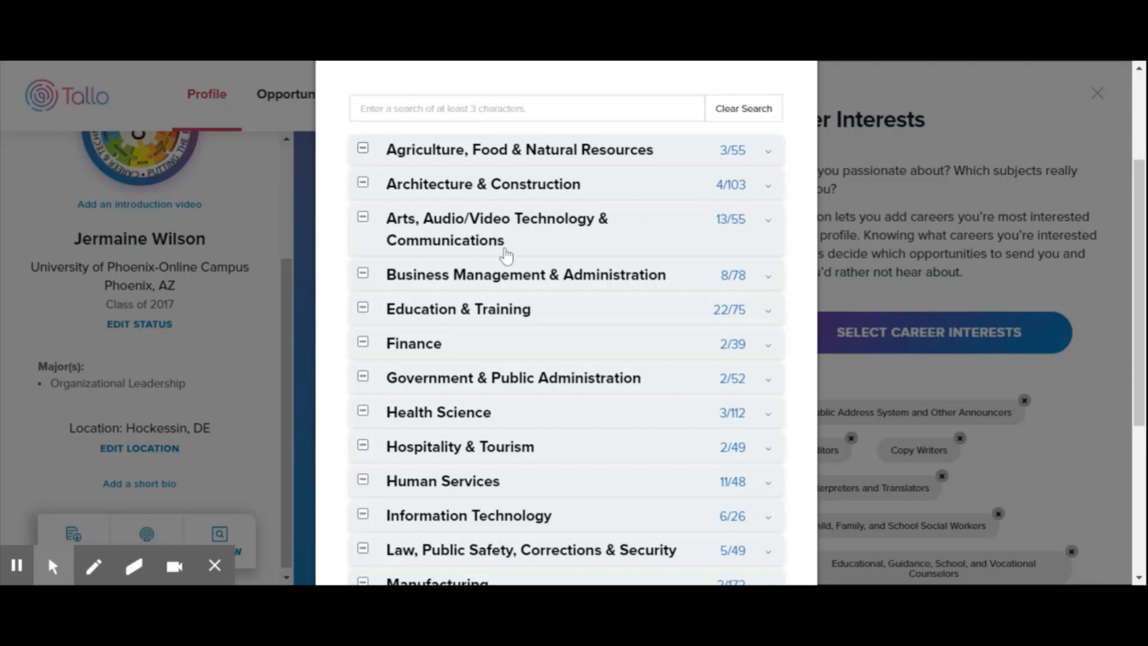
{"action": "left_click", "coordinate": [770, 153]}
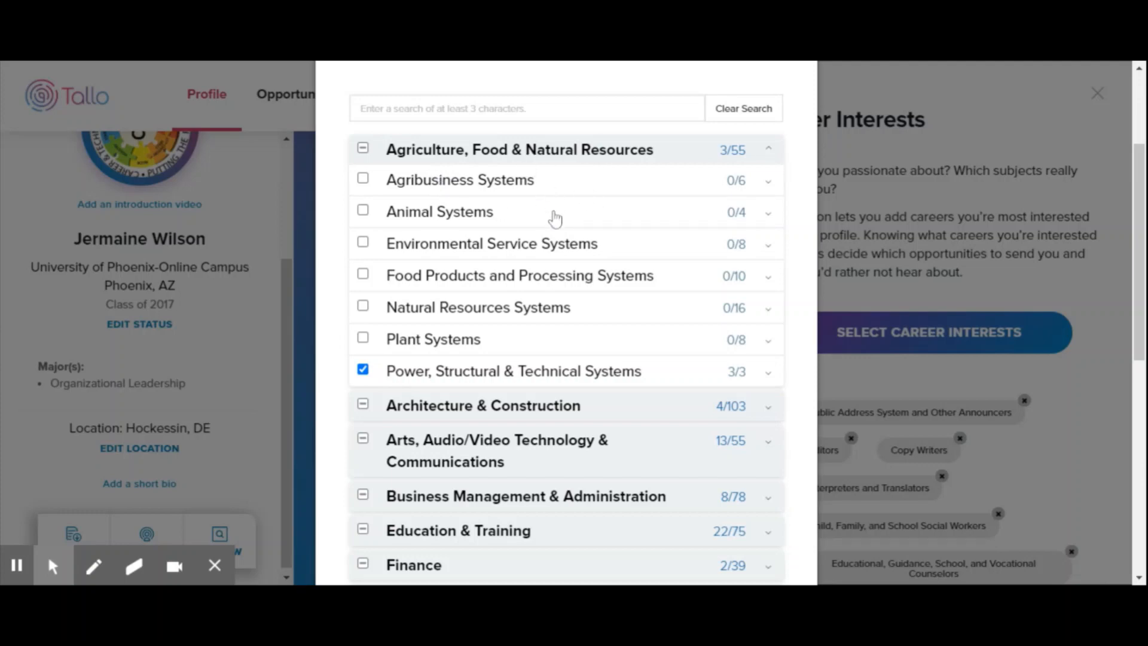
{"action": "left_click", "coordinate": [769, 152]}
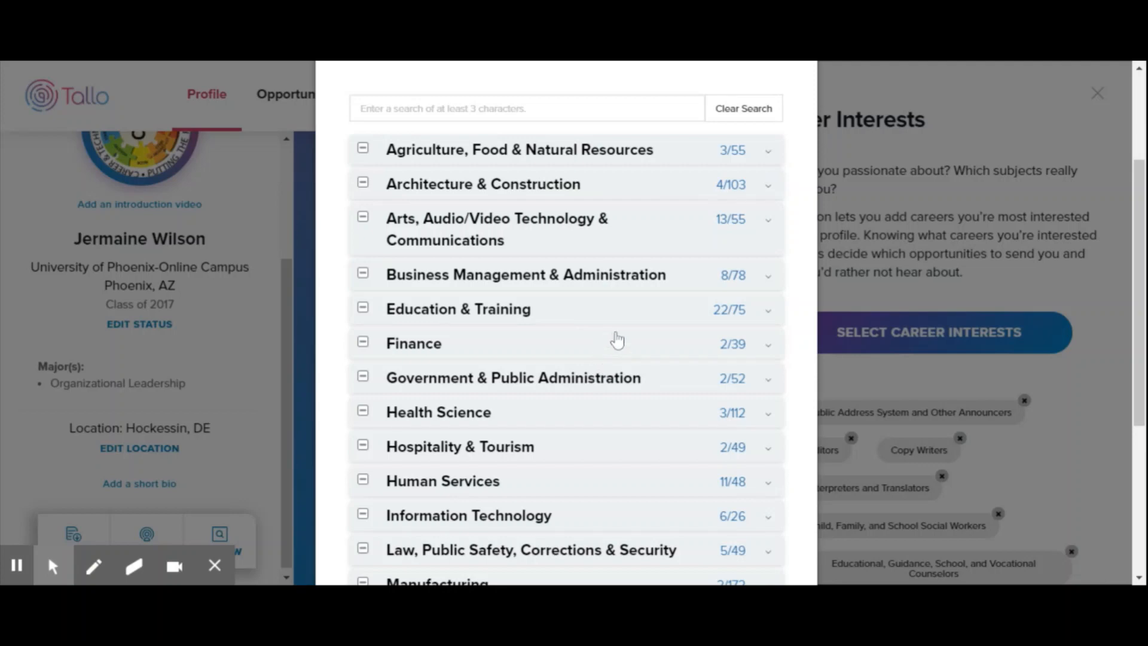
Step: Add Computer Operators from Administrative Support under Business Management & Administration to the career interests and save the selection
{"action": "left_click", "coordinate": [769, 280]}
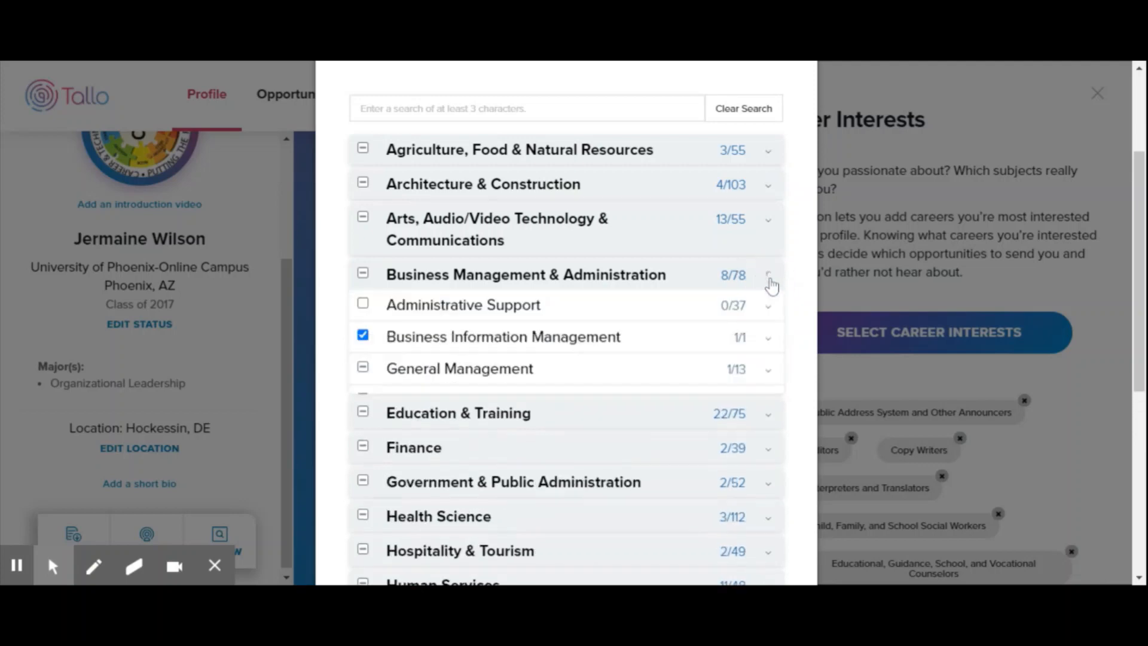
{"action": "scroll", "coordinate": [650, 335], "scroll_direction": "down", "scroll_amount": 1}
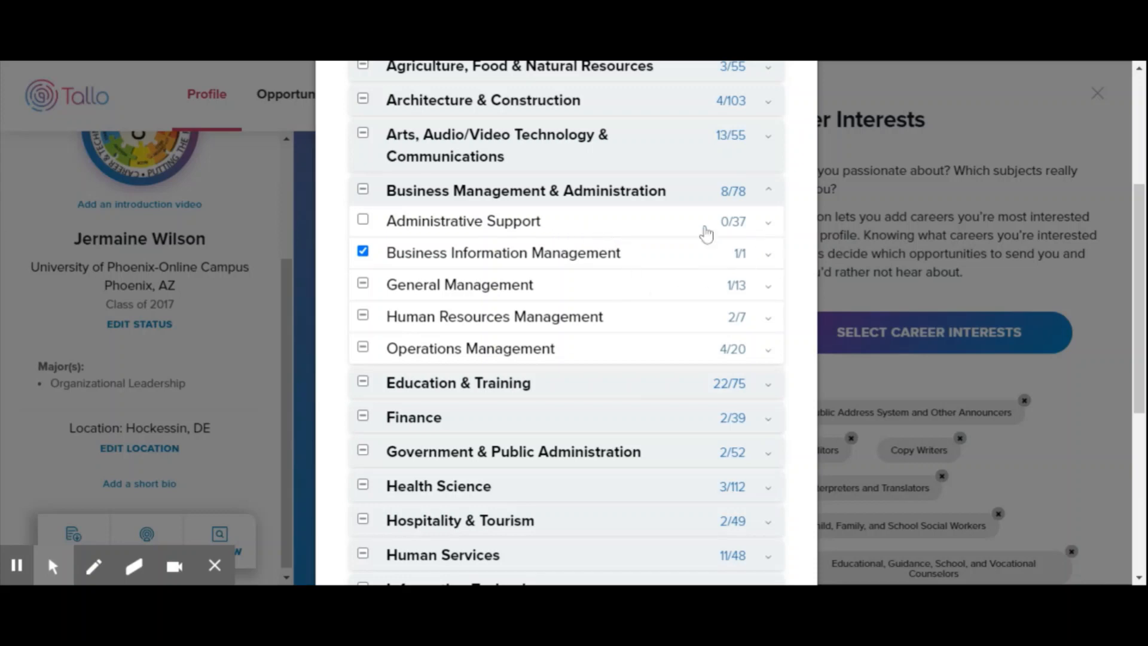
{"action": "left_click", "coordinate": [769, 226]}
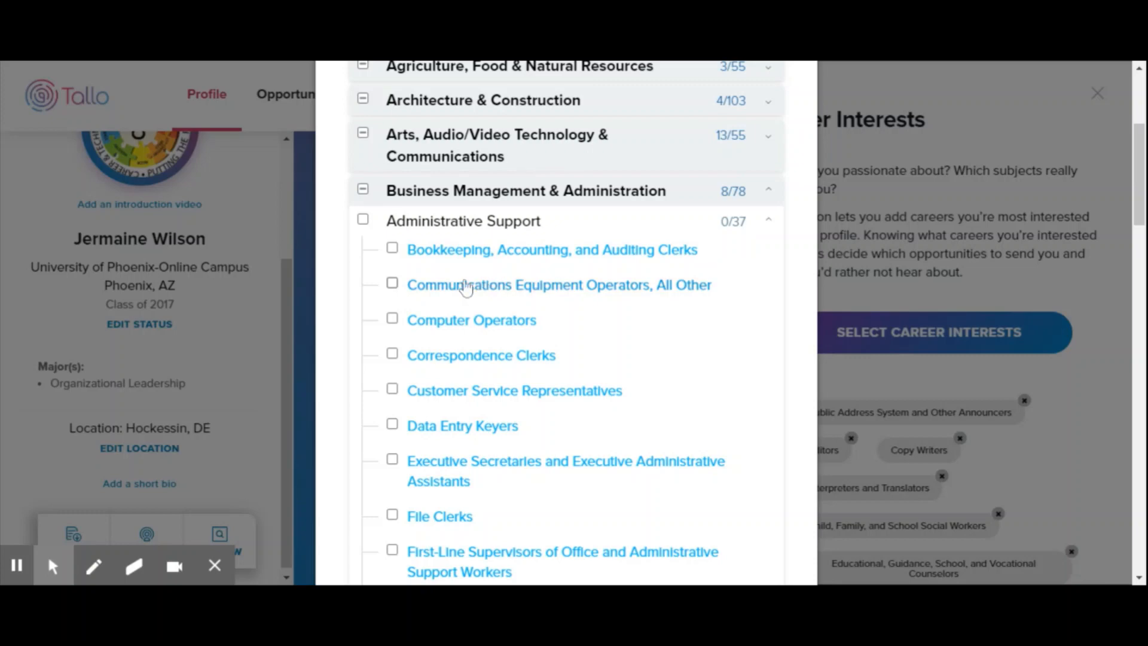
{"action": "left_click", "coordinate": [393, 319]}
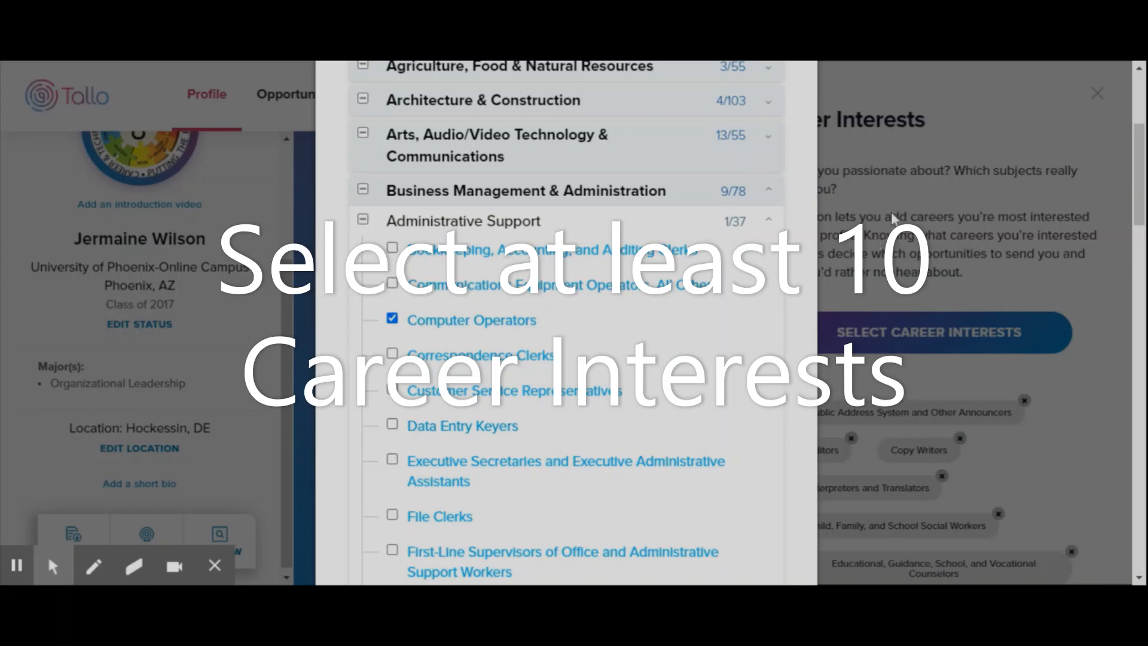
{"action": "left_click", "coordinate": [770, 222]}
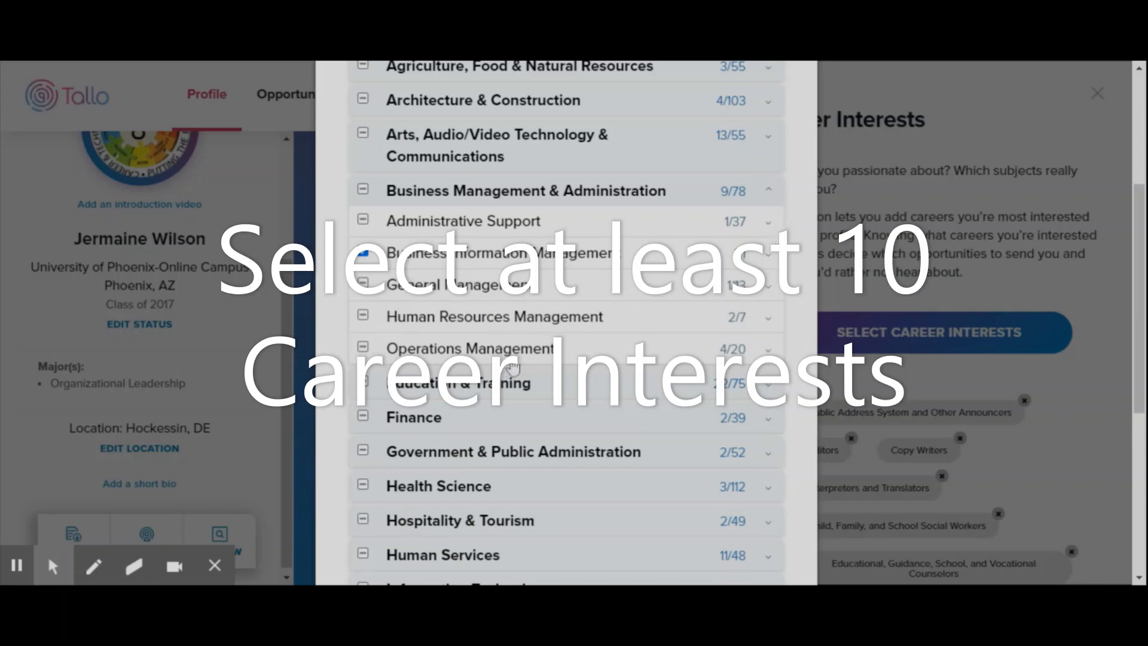
{"action": "left_click", "coordinate": [769, 190]}
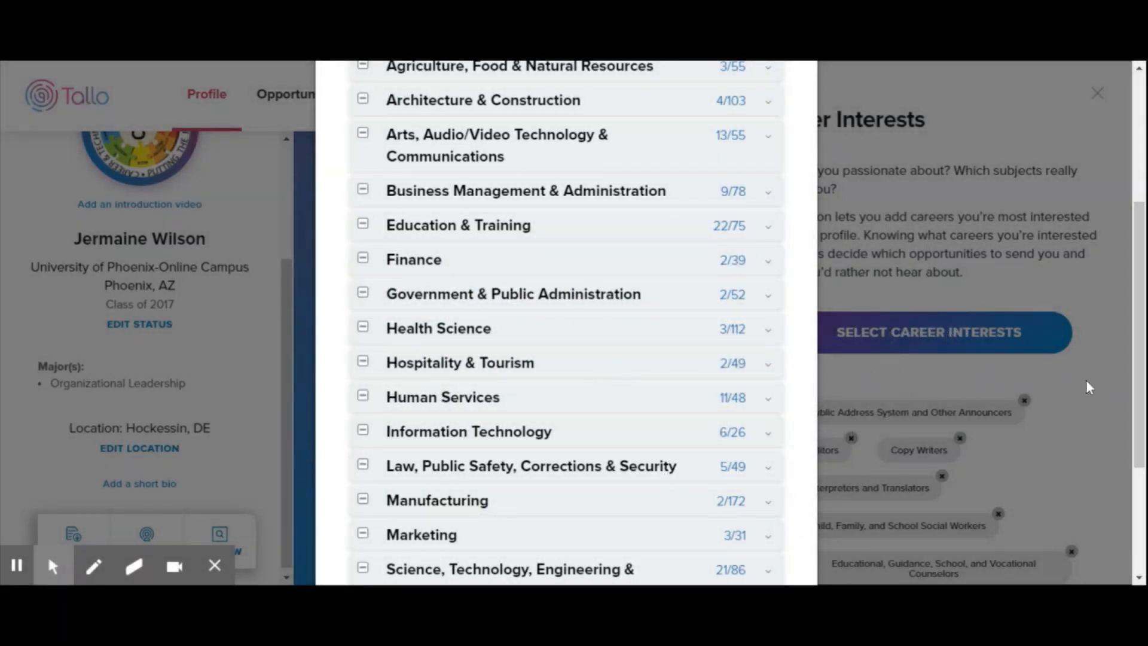
{"action": "scroll", "coordinate": [556, 402], "scroll_direction": "down", "scroll_amount": 4}
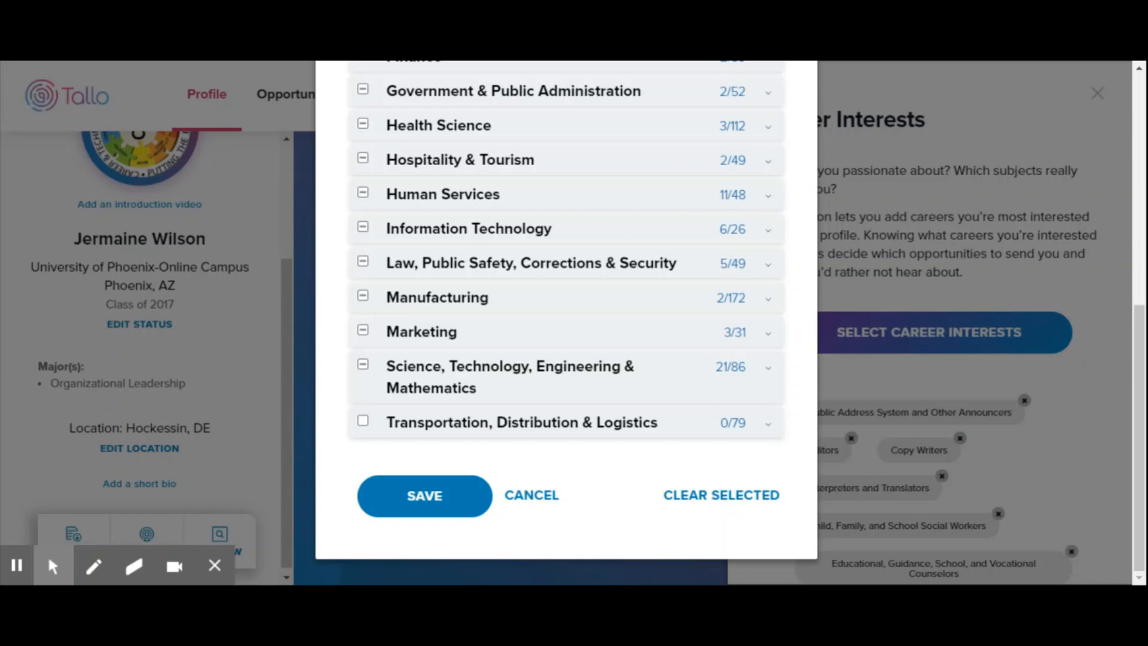
{"action": "left_click", "coordinate": [439, 502]}
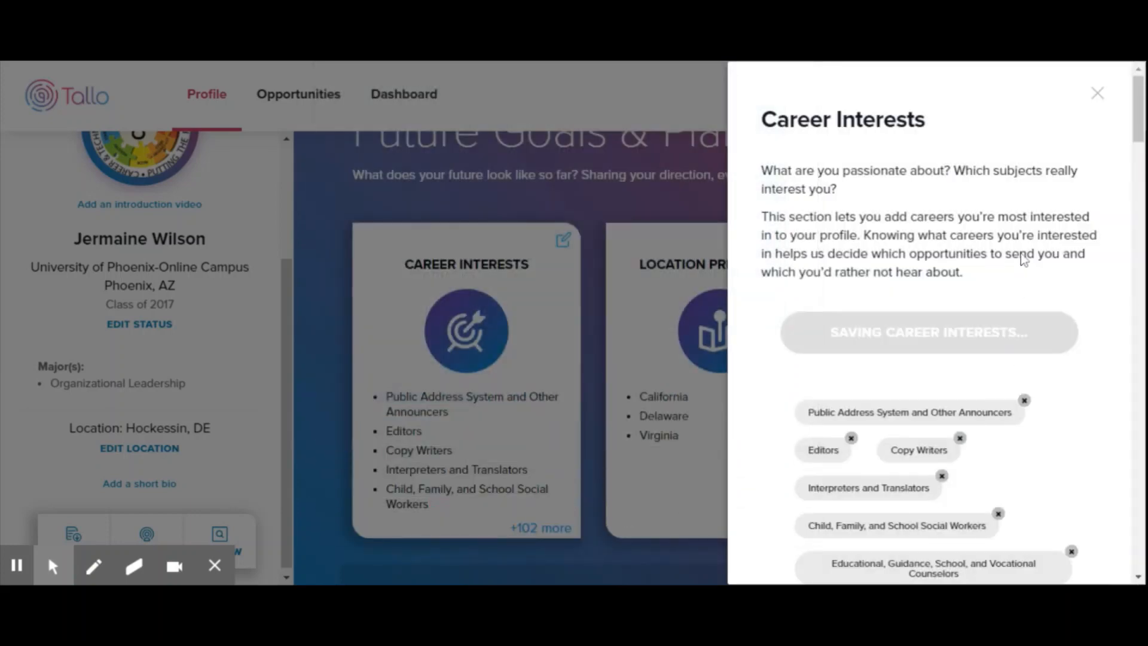
Step: Review the full list of selected career interests and finish editing them
{"action": "scroll", "coordinate": [1070, 418], "scroll_direction": "down", "scroll_amount": 3}
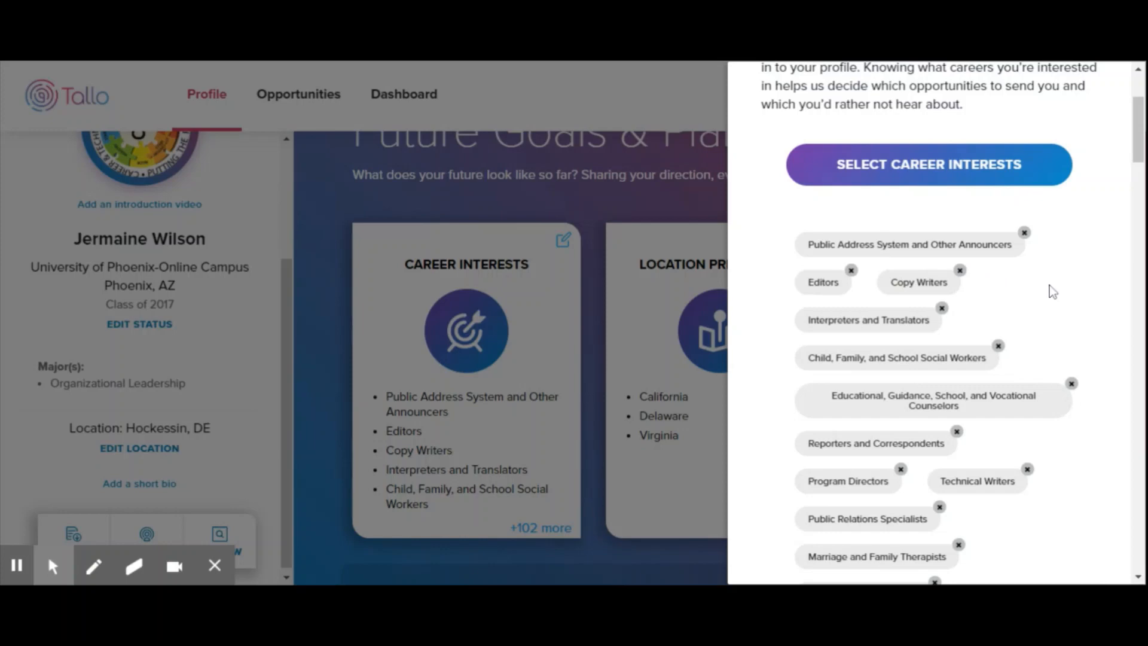
{"action": "scroll", "coordinate": [1066, 295], "scroll_direction": "down", "scroll_amount": 15}
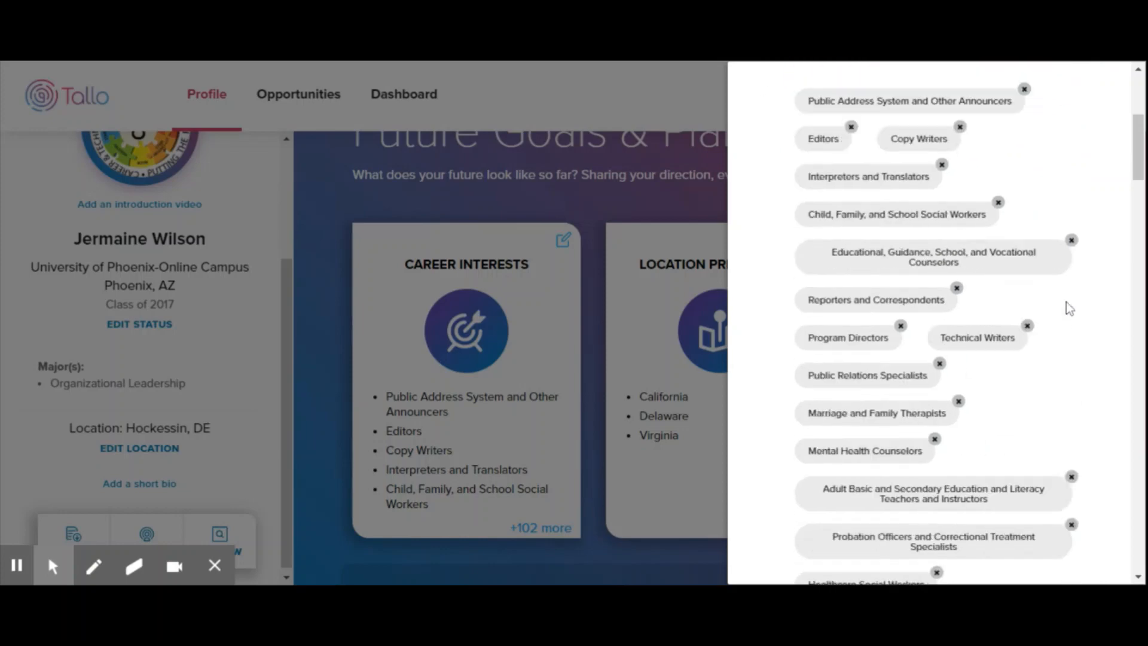
{"action": "scroll", "coordinate": [1053, 329], "scroll_direction": "down", "scroll_amount": 4}
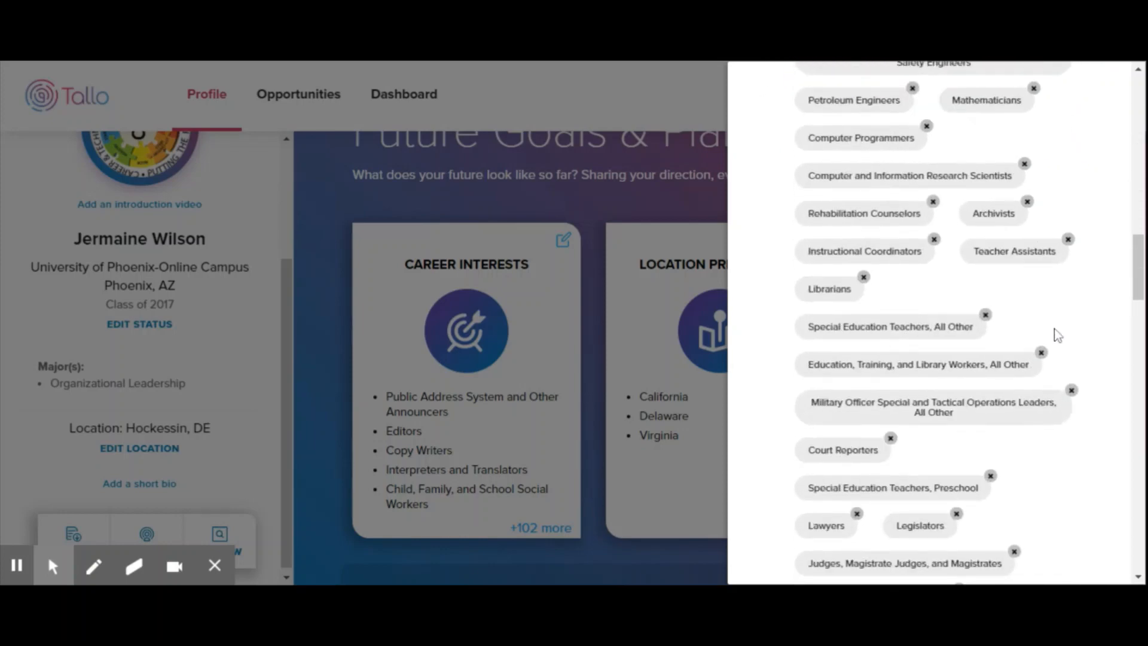
{"action": "scroll", "coordinate": [1053, 328], "scroll_direction": "up", "scroll_amount": 3}
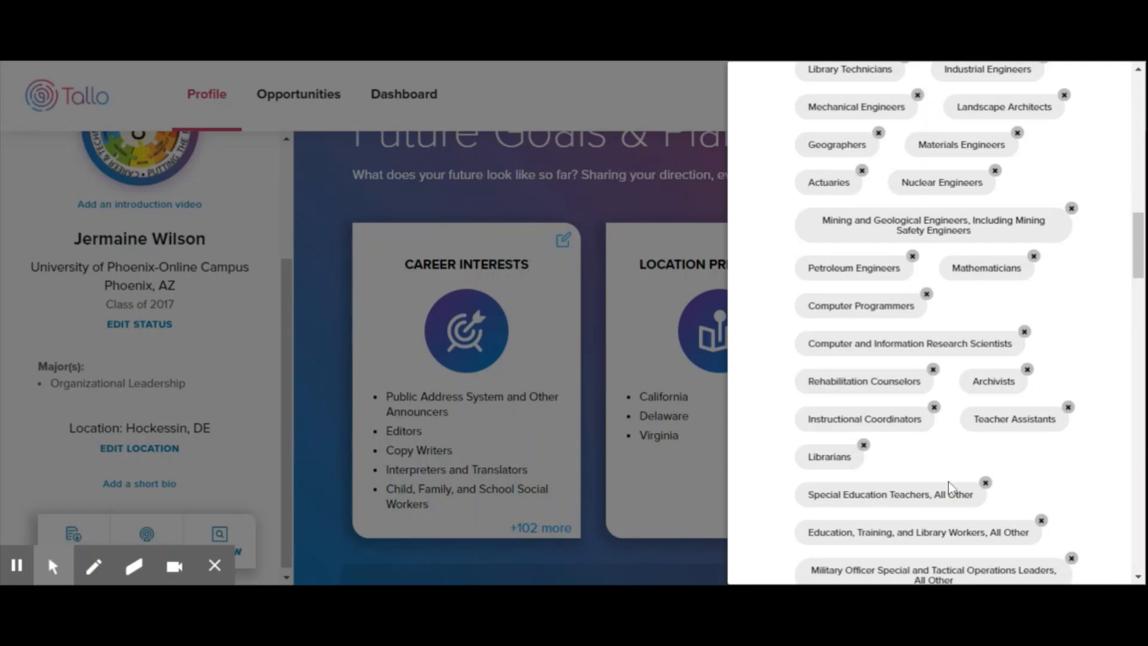
{"action": "scroll", "coordinate": [1035, 466], "scroll_direction": "down", "scroll_amount": 7}
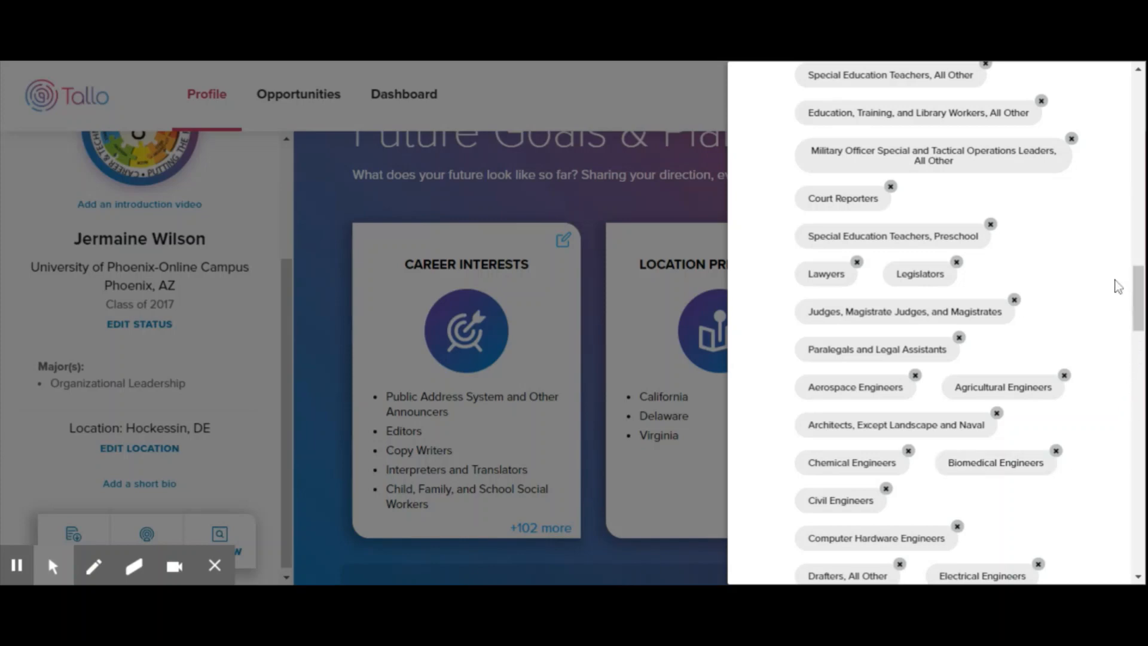
{"action": "scroll", "coordinate": [1076, 284], "scroll_direction": "down", "scroll_amount": 10}
{"action": "scroll", "coordinate": [1055, 319], "scroll_direction": "down", "scroll_amount": 12}
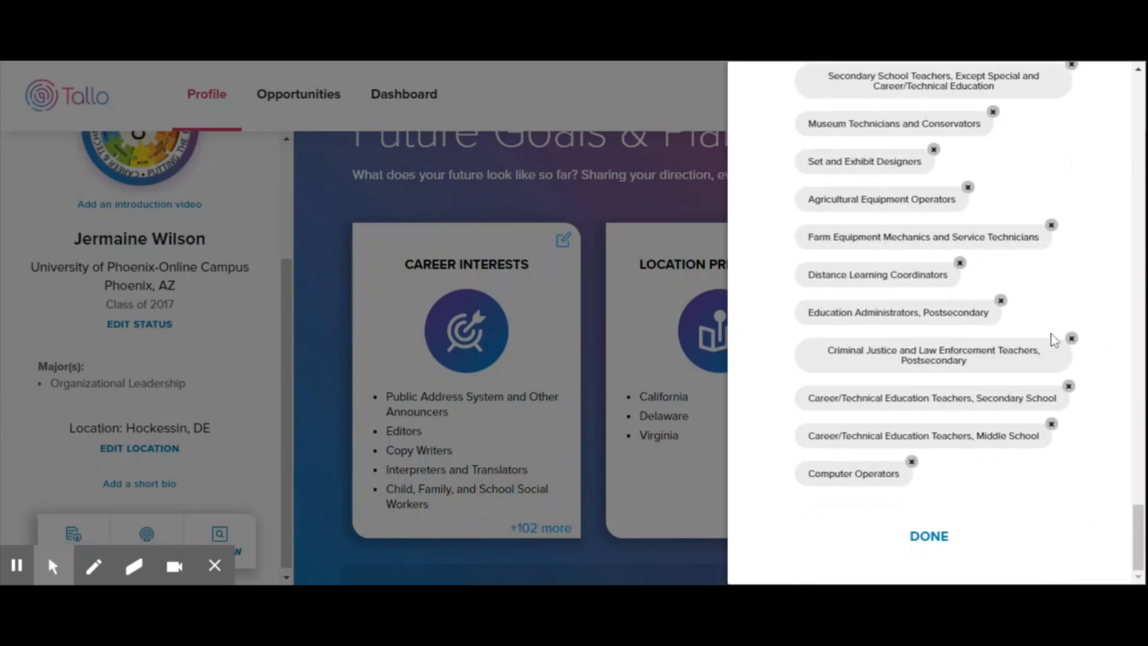
{"action": "left_click", "coordinate": [926, 538]}
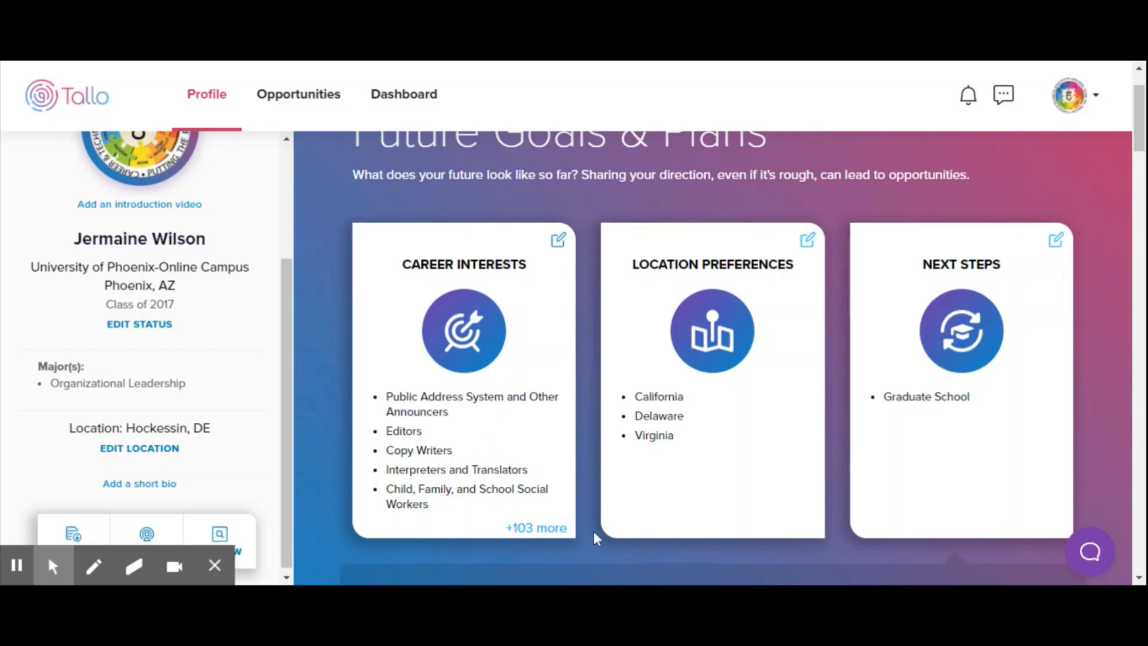
Step: Add Texas to the location preferences using the state map
{"action": "left_click", "coordinate": [807, 241]}
{"action": "scroll", "coordinate": [780, 276], "scroll_direction": "down", "scroll_amount": 4}
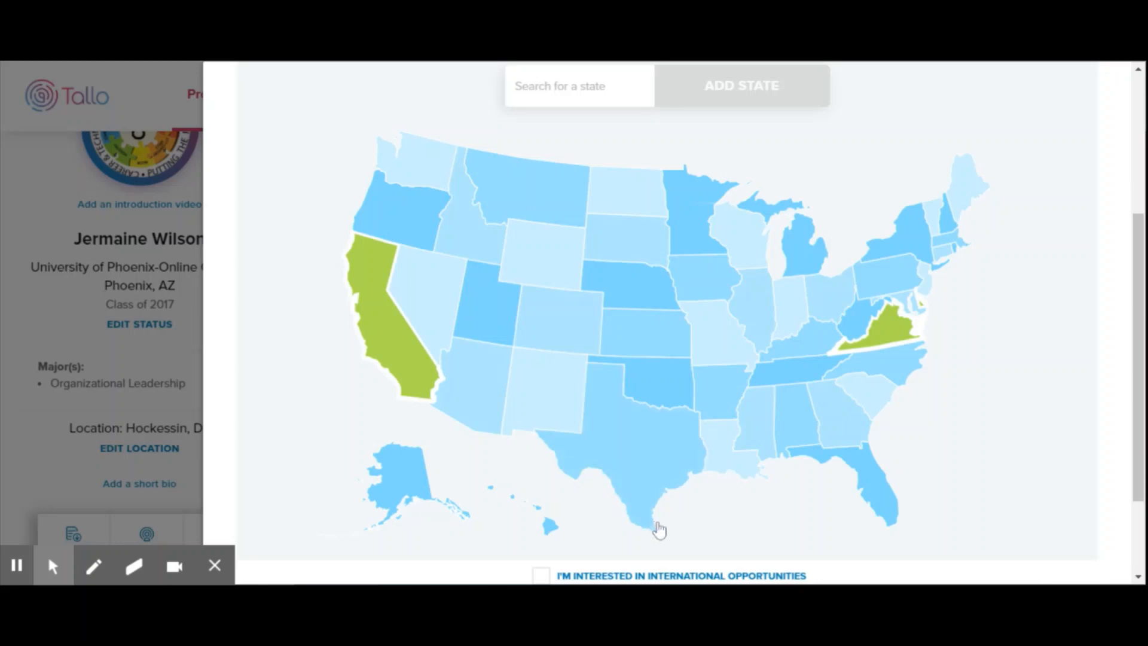
{"action": "left_click", "coordinate": [617, 439]}
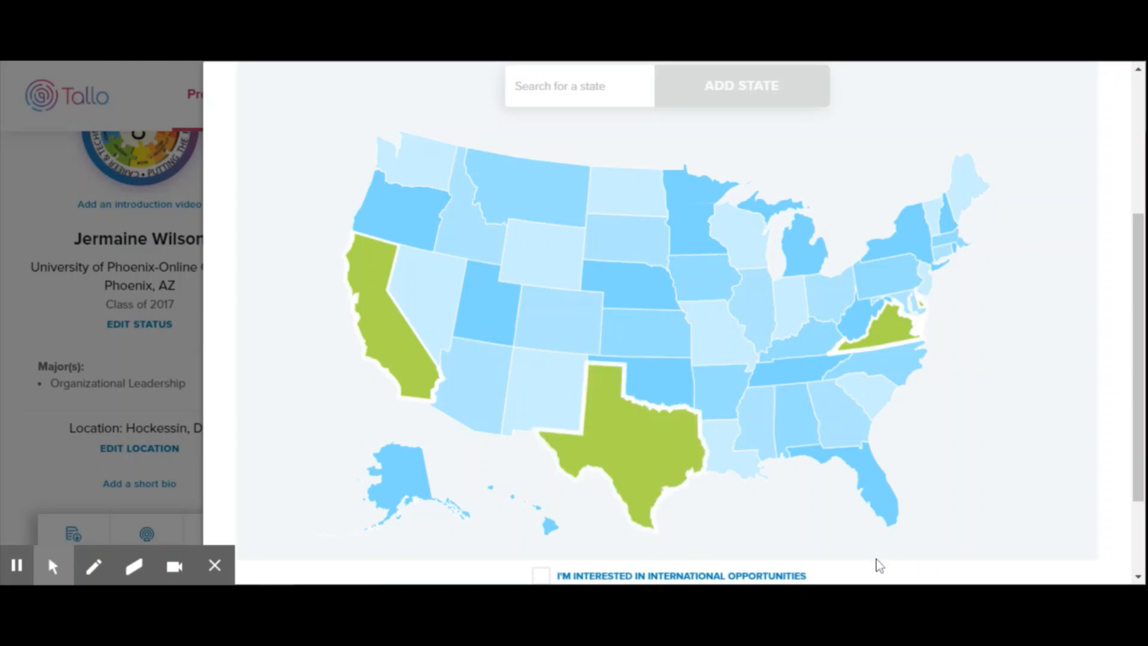
{"action": "scroll", "coordinate": [852, 472], "scroll_direction": "up", "scroll_amount": 5}
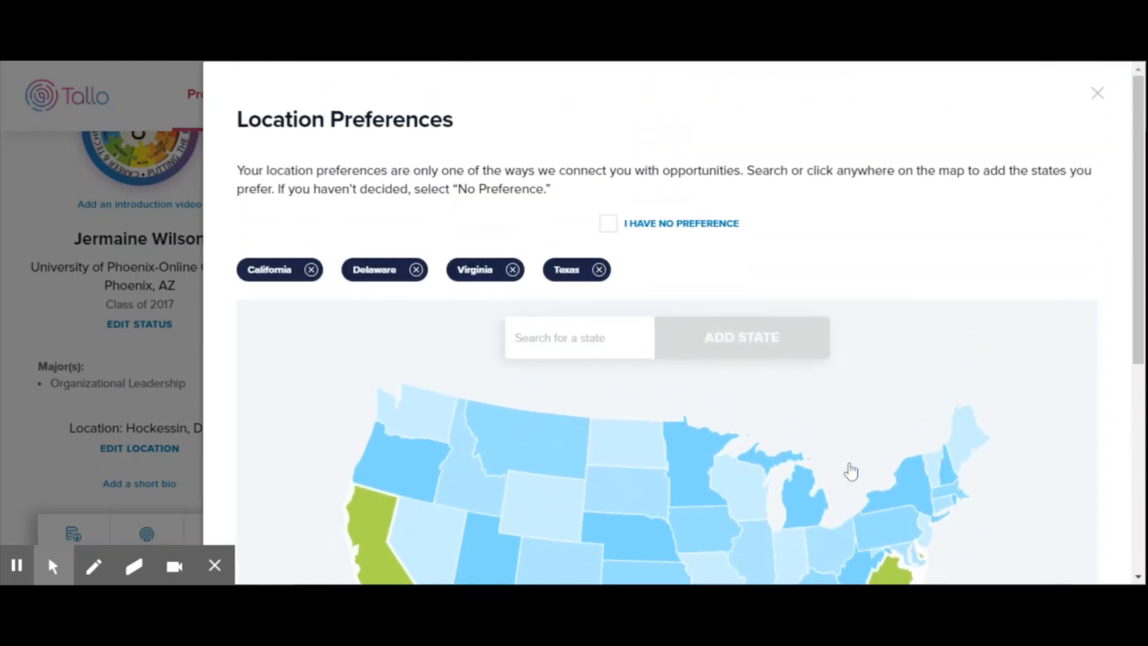
Step: Turn the interest in international opportunities on and back off, and finish editing the location preferences
{"action": "scroll", "coordinate": [834, 384], "scroll_direction": "down", "scroll_amount": 3}
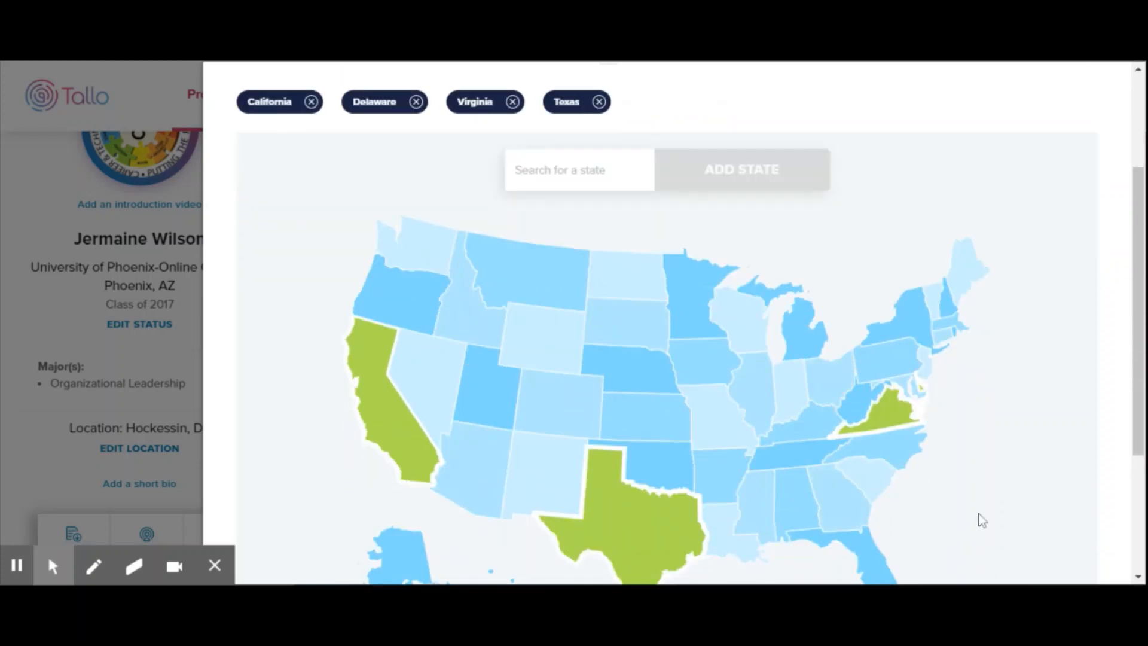
{"action": "scroll", "coordinate": [996, 521], "scroll_direction": "down", "scroll_amount": 2}
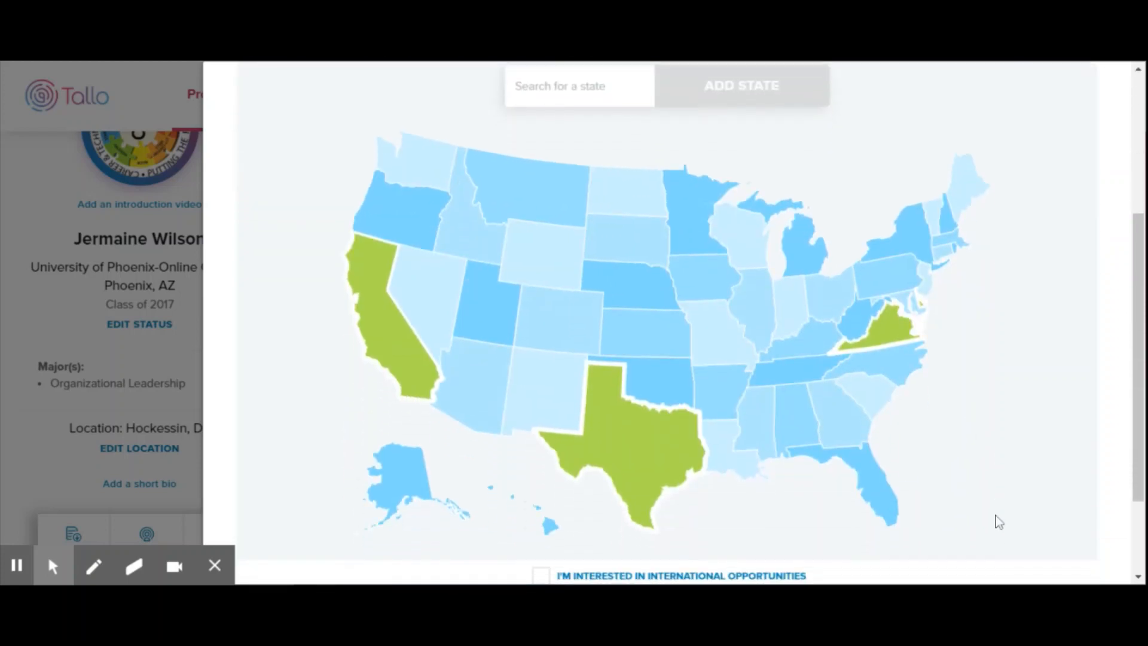
{"action": "scroll", "coordinate": [997, 521], "scroll_direction": "down", "scroll_amount": 2}
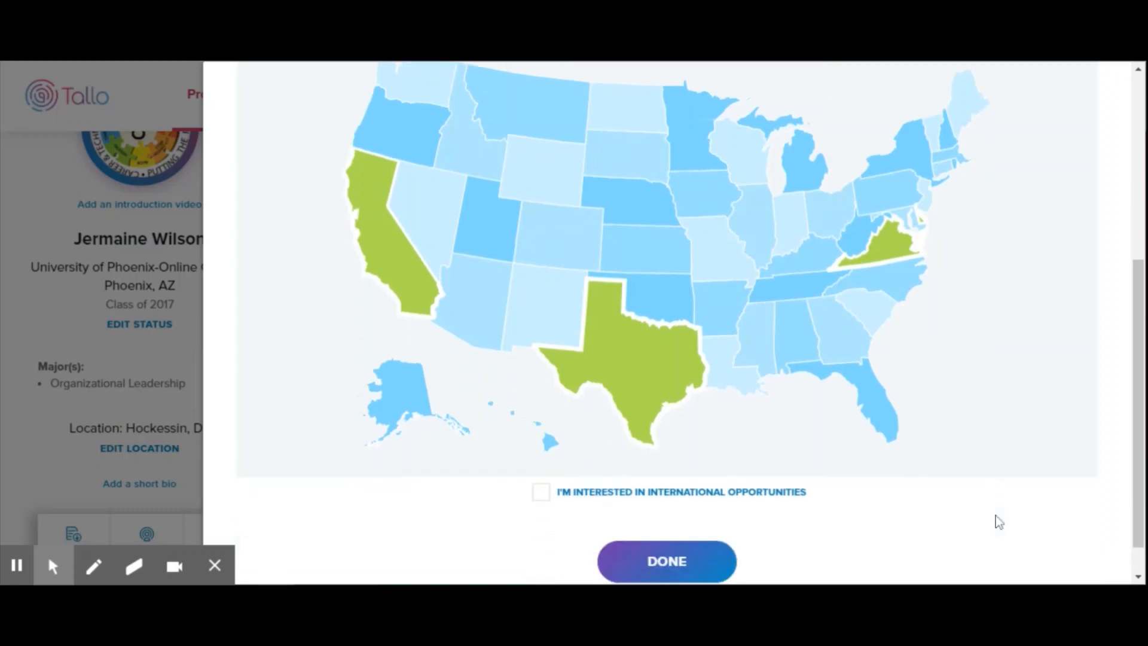
{"action": "scroll", "coordinate": [998, 521], "scroll_direction": "down", "scroll_amount": 1}
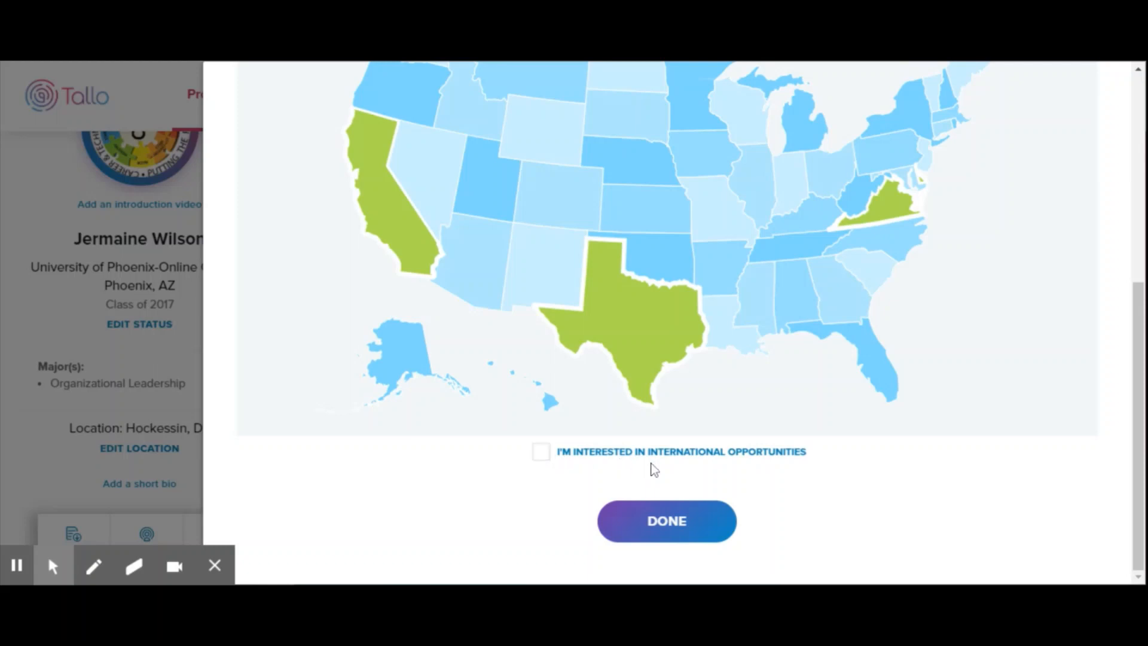
{"action": "left_click", "coordinate": [539, 454]}
{"action": "scroll", "coordinate": [879, 412], "scroll_direction": "up", "scroll_amount": 5}
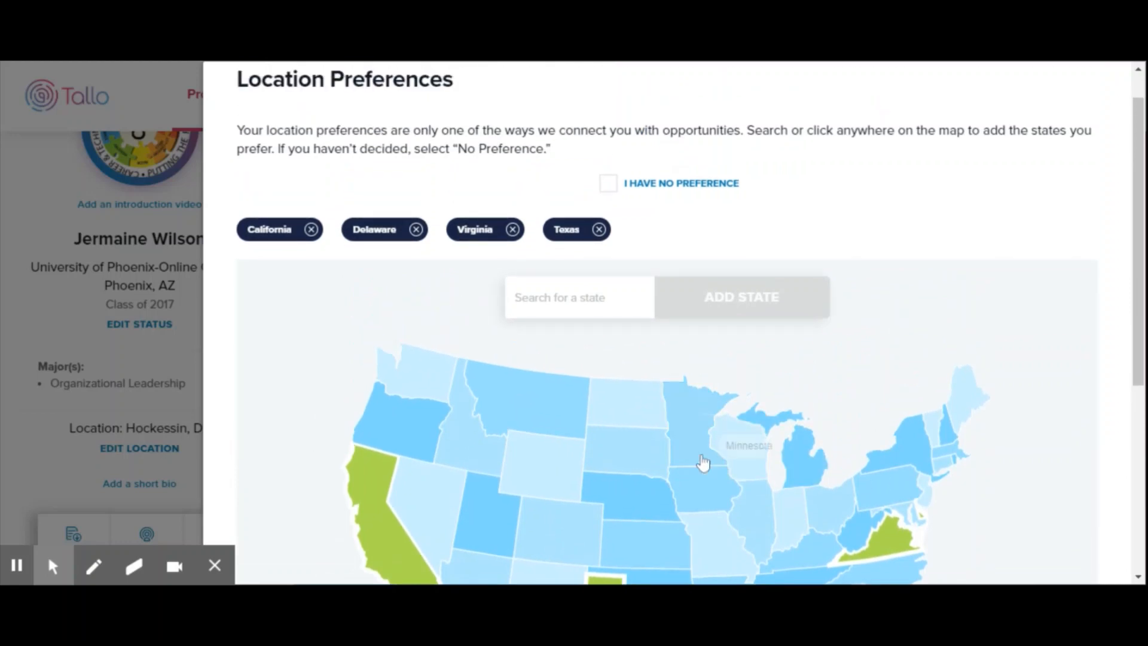
{"action": "scroll", "coordinate": [1057, 467], "scroll_direction": "down", "scroll_amount": 5}
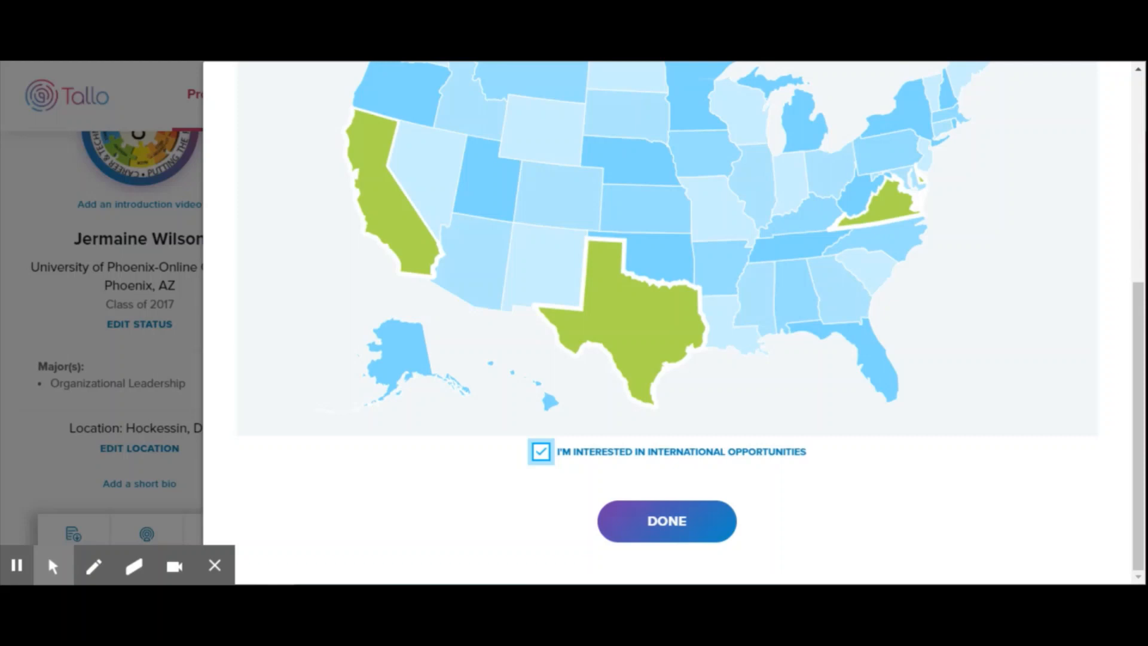
{"action": "left_click", "coordinate": [541, 452]}
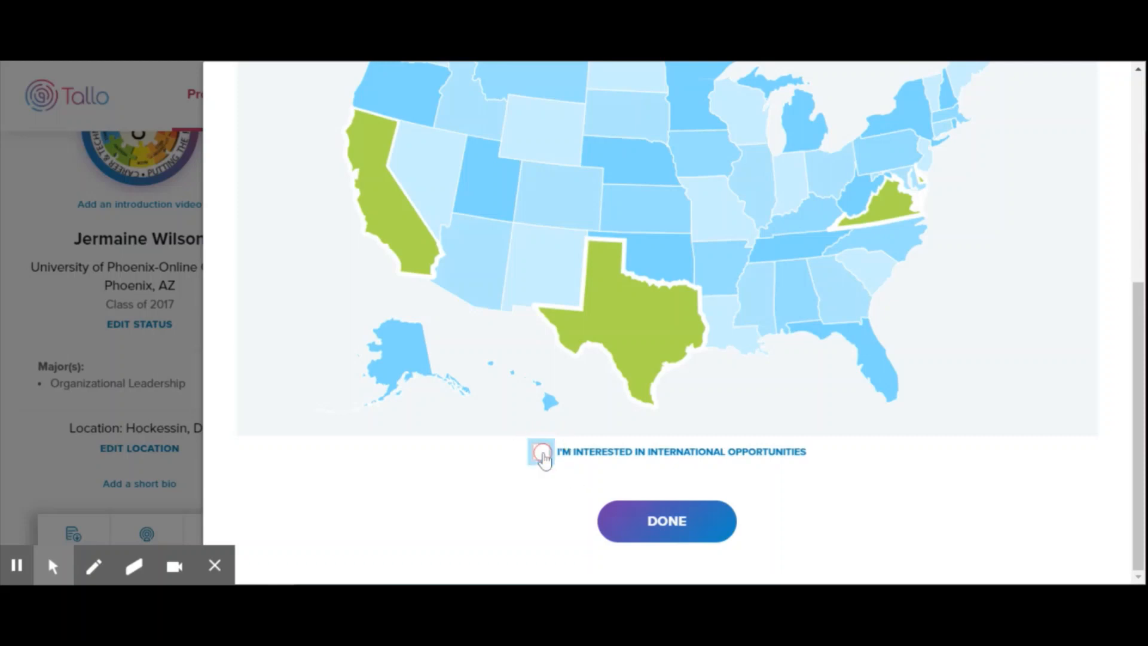
{"action": "left_click", "coordinate": [662, 531]}
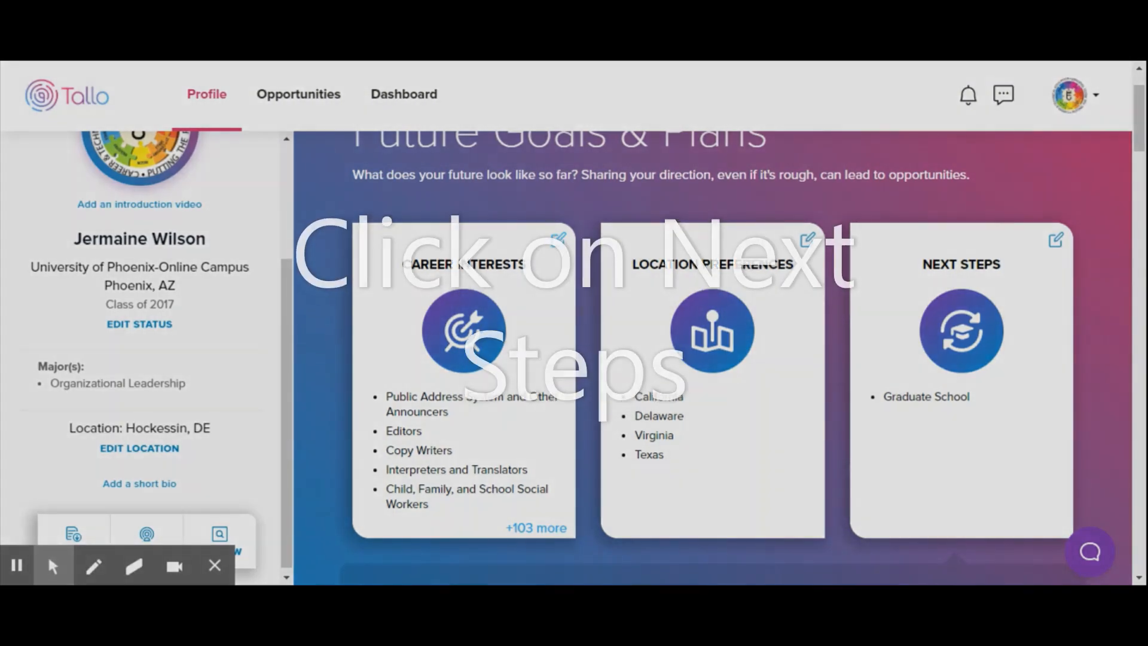
Step: Open the Next Steps section for editing and change the plan to going into the Workforce
{"action": "left_click", "coordinate": [1054, 241]}
{"action": "scroll", "coordinate": [1063, 276], "scroll_direction": "down", "scroll_amount": 1}
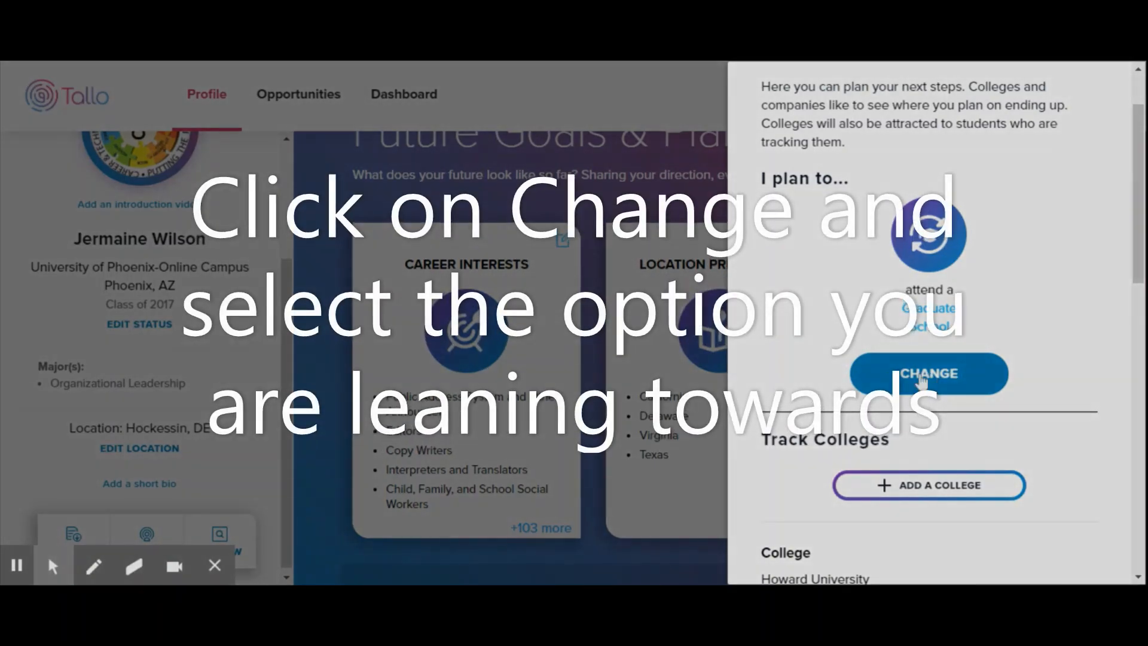
{"action": "left_click", "coordinate": [921, 380]}
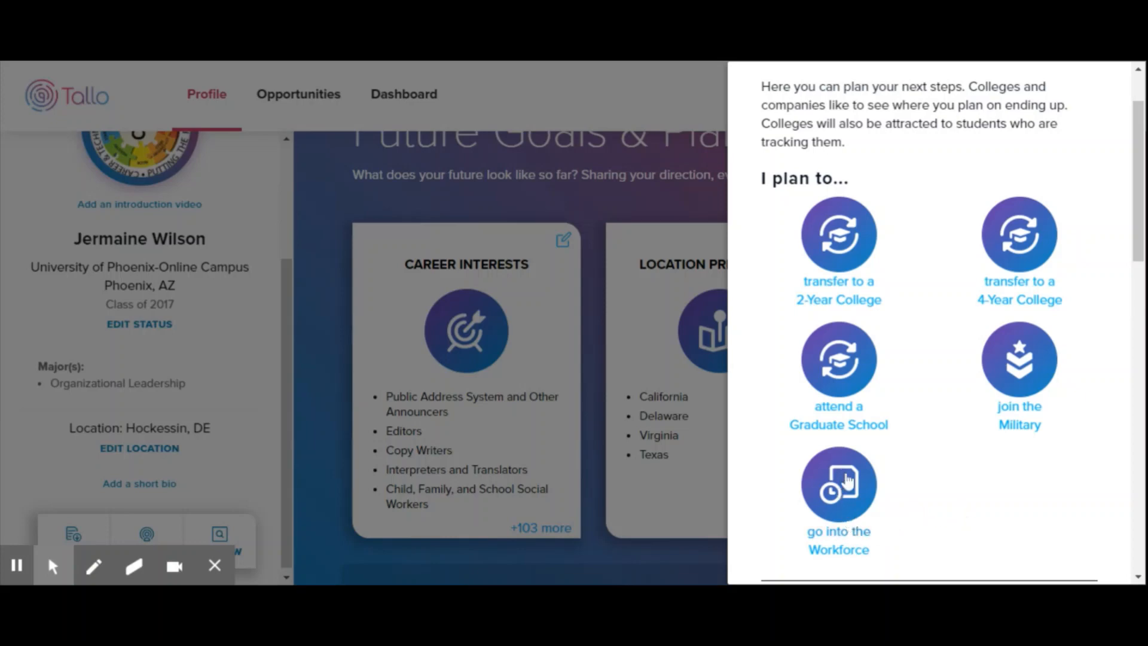
{"action": "left_click", "coordinate": [846, 478]}
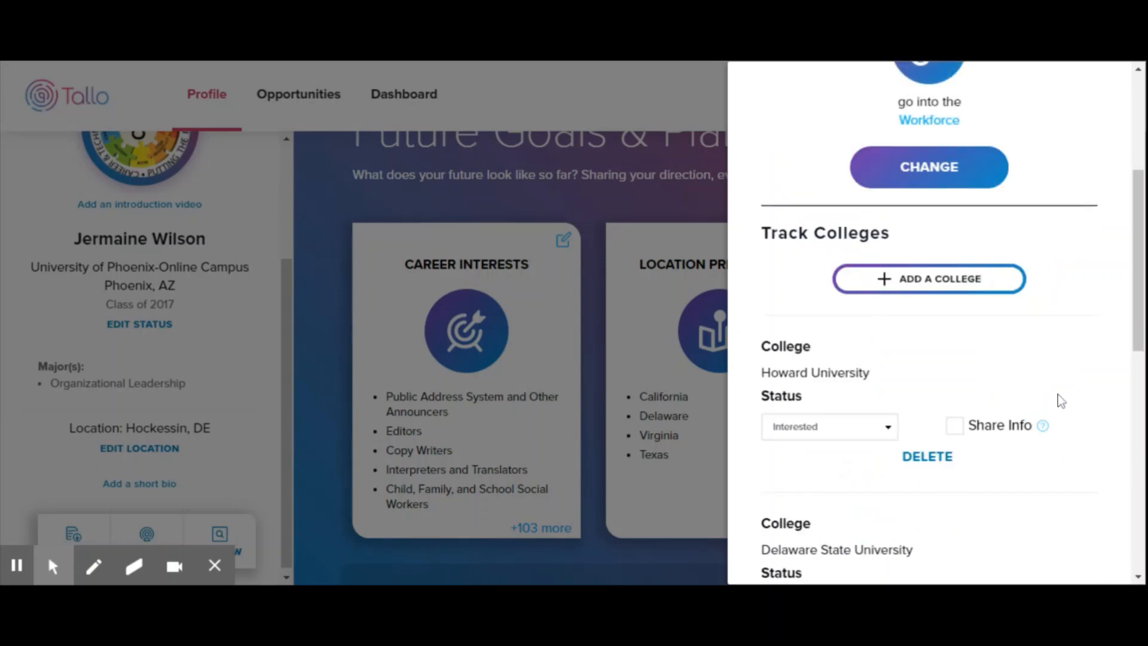
{"action": "scroll", "coordinate": [1062, 201], "scroll_direction": "up", "scroll_amount": 3}
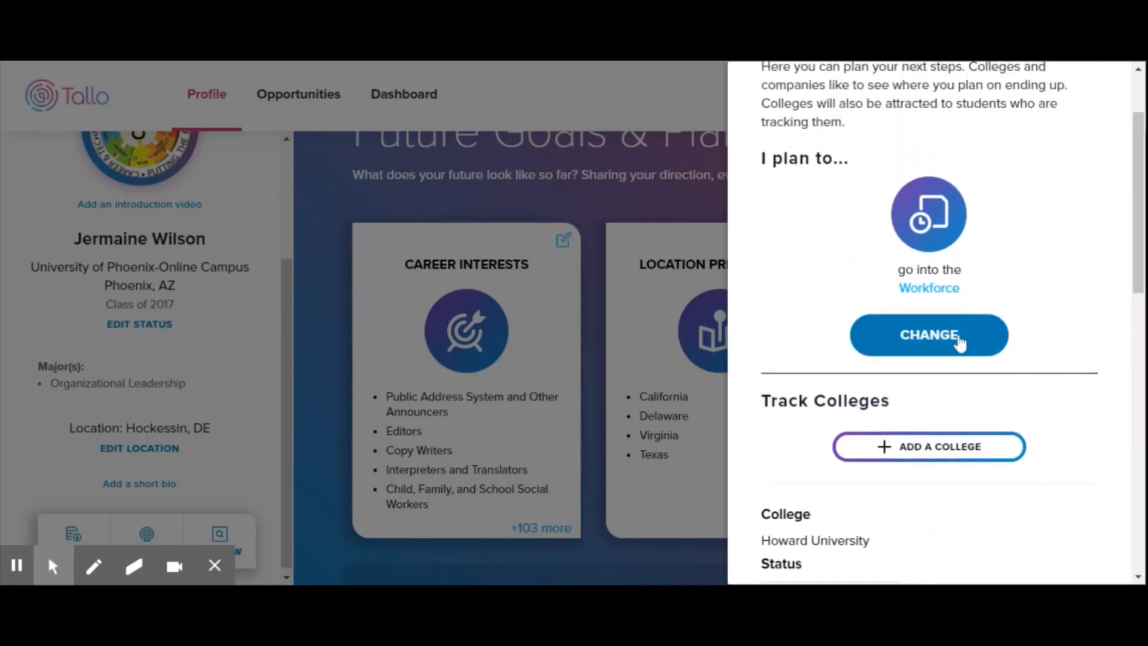
{"action": "scroll", "coordinate": [1063, 267], "scroll_direction": "down", "scroll_amount": 4}
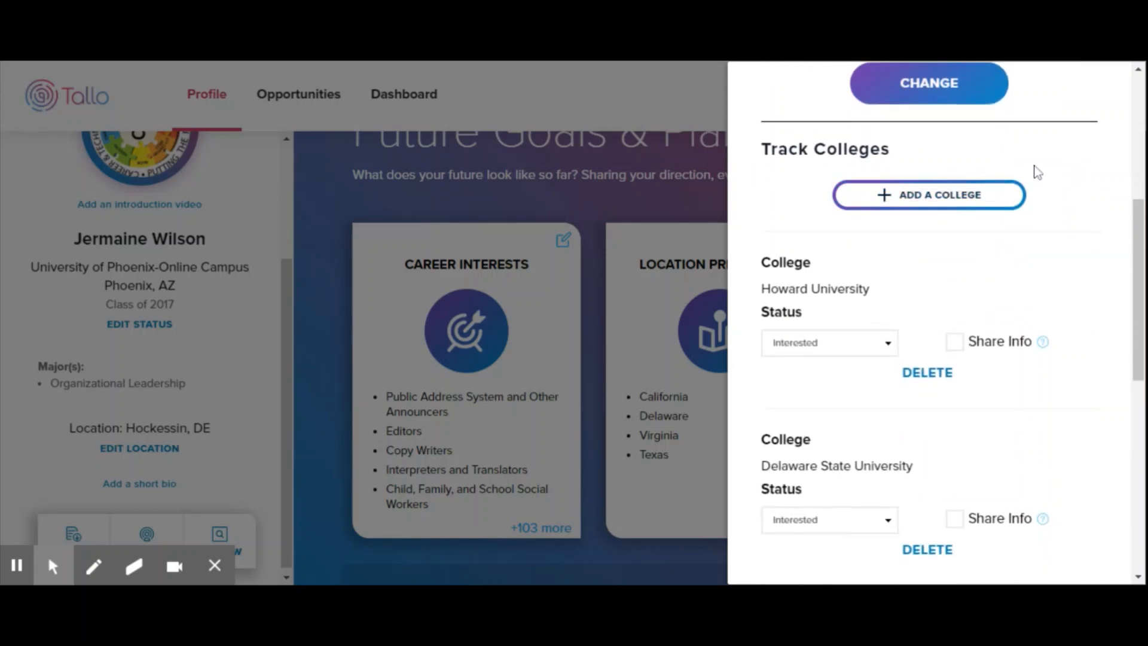
Step: Look through the tracked colleges and open the entry form for adding a college
{"action": "scroll", "coordinate": [1040, 154], "scroll_direction": "up", "scroll_amount": 6}
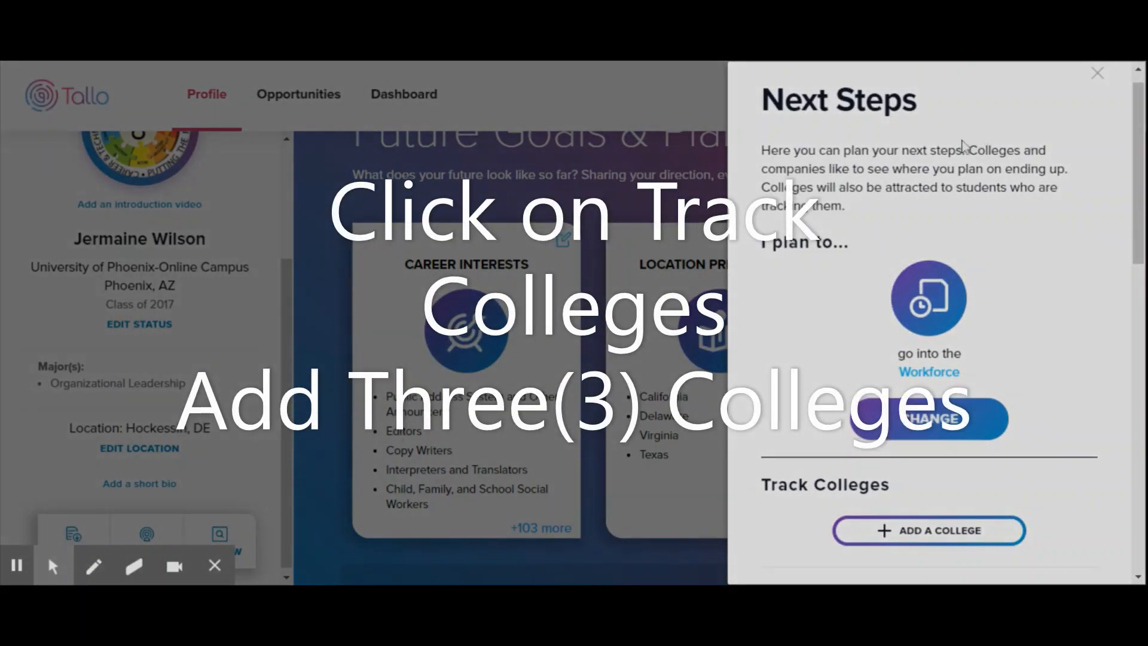
{"action": "scroll", "coordinate": [1002, 185], "scroll_direction": "down", "scroll_amount": 3}
{"action": "scroll", "coordinate": [1001, 187], "scroll_direction": "down", "scroll_amount": 4}
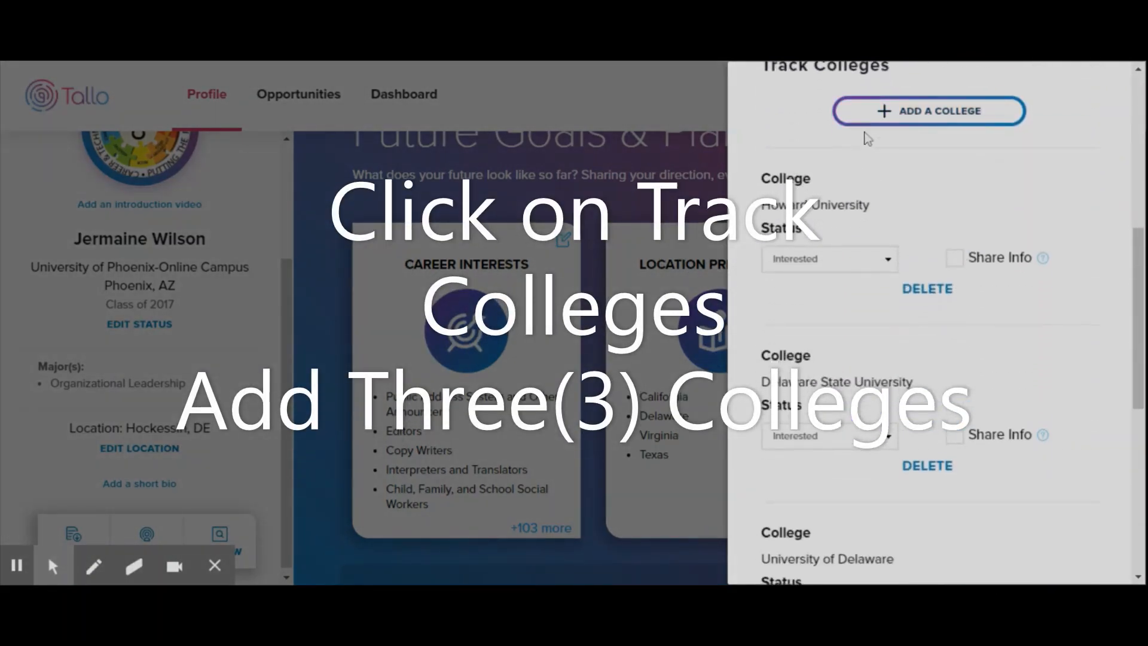
{"action": "scroll", "coordinate": [918, 176], "scroll_direction": "up", "scroll_amount": 2}
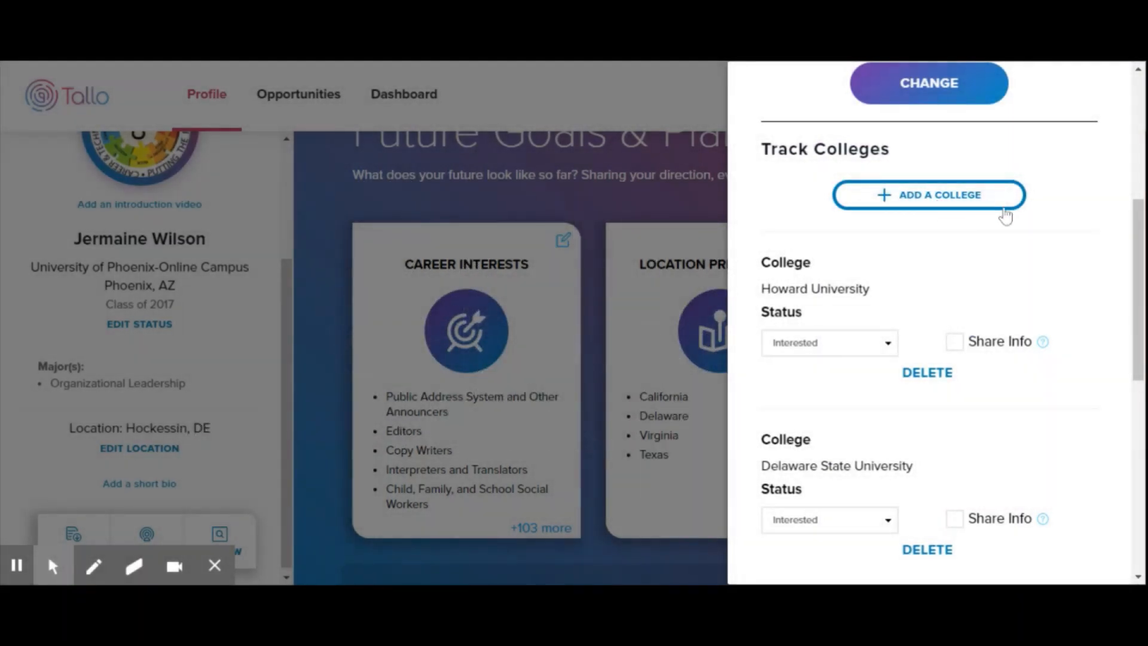
{"action": "left_click", "coordinate": [916, 205]}
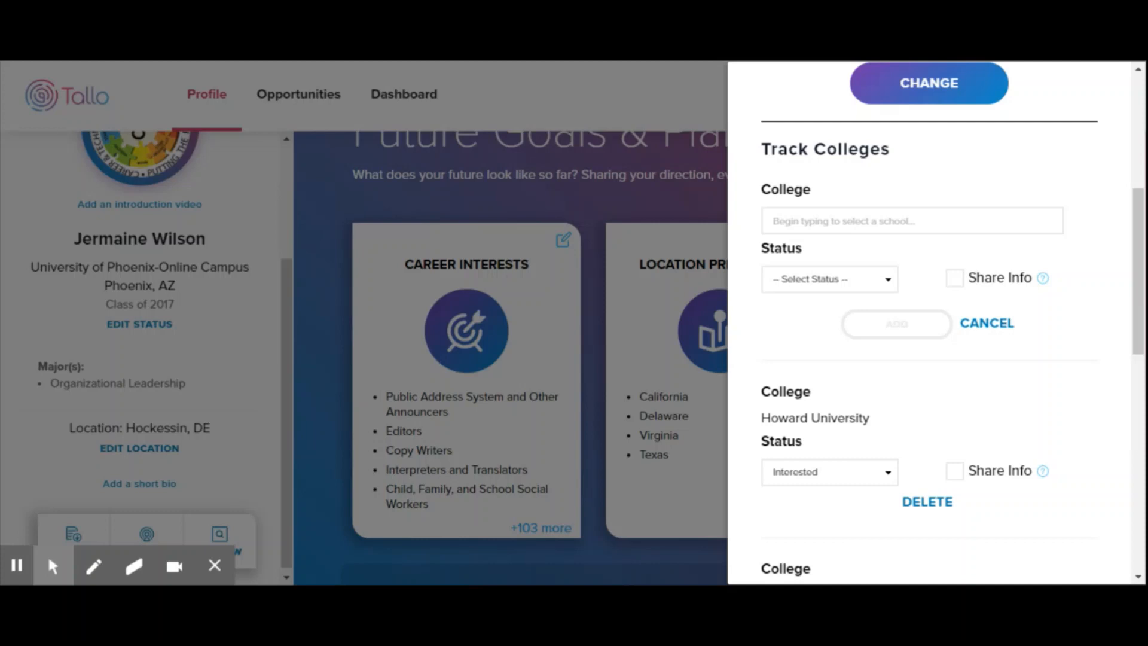
Step: Enable sharing of contact information with Howard University in the tracked colleges
{"action": "scroll", "coordinate": [1092, 257], "scroll_direction": "down", "scroll_amount": 3}
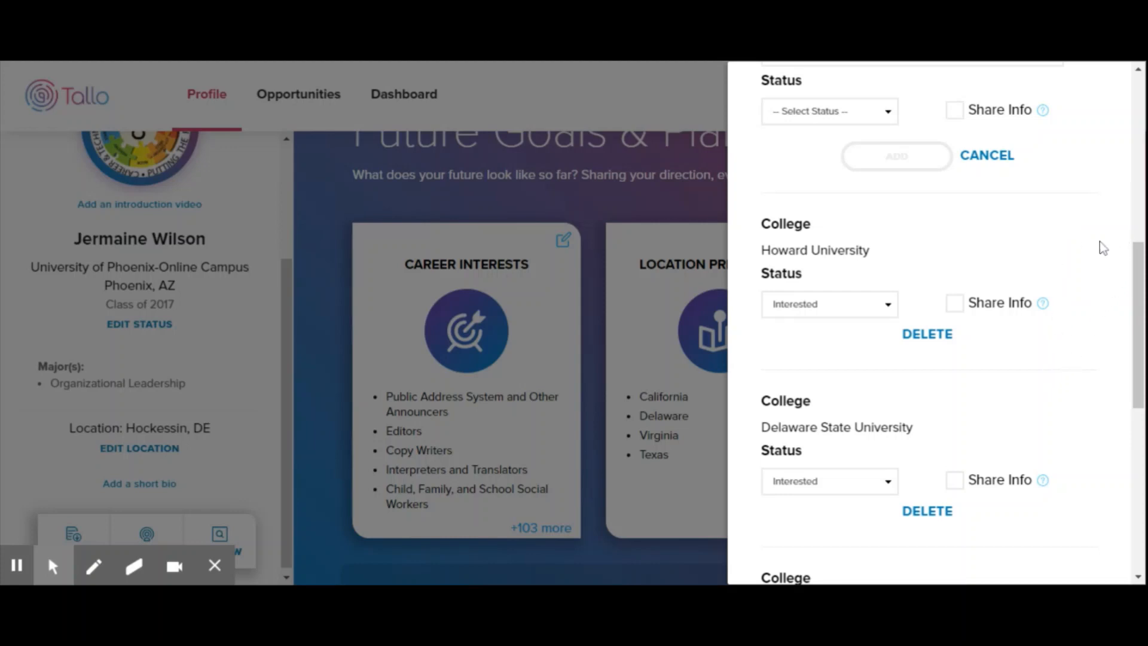
{"action": "scroll", "coordinate": [1103, 248], "scroll_direction": "up", "scroll_amount": 3}
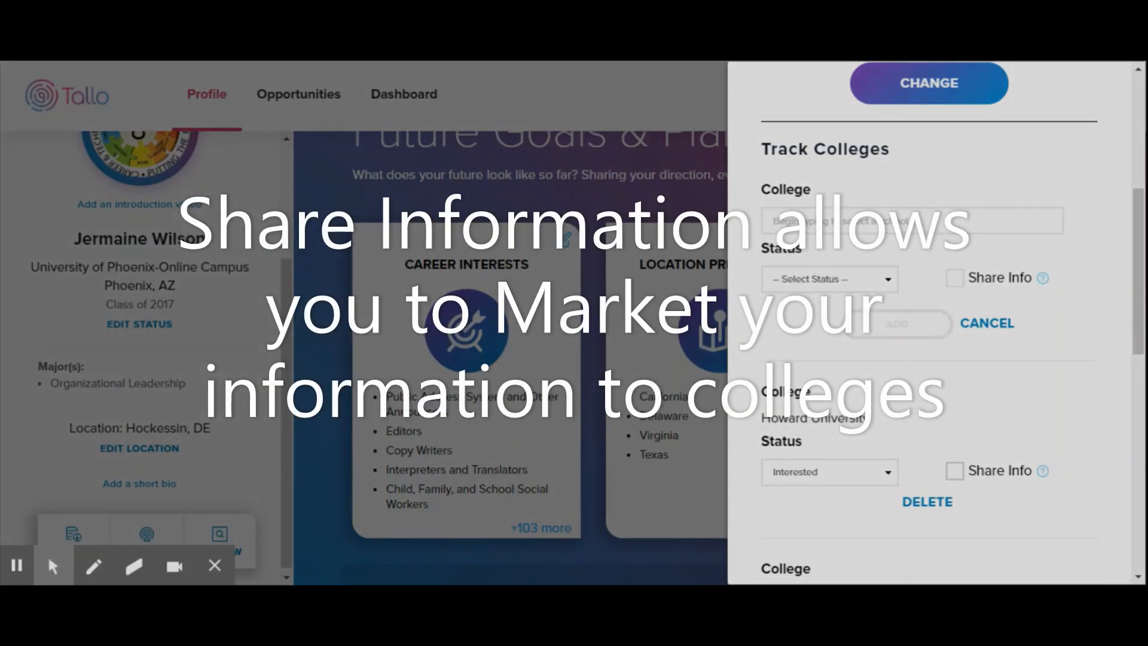
{"action": "left_click", "coordinate": [955, 471]}
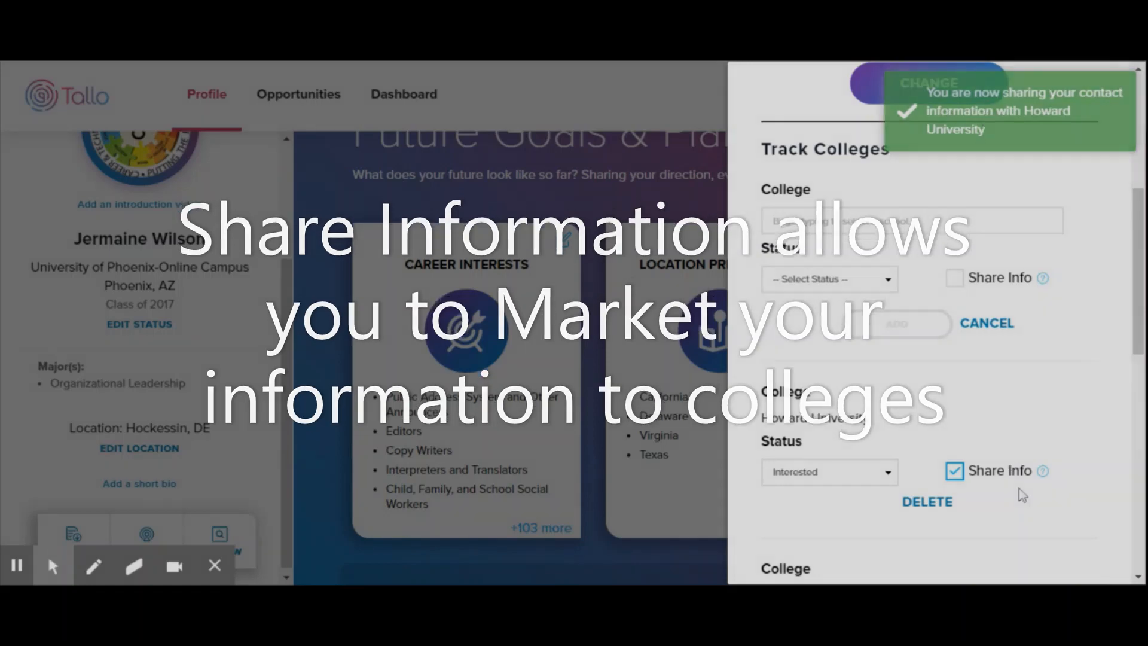
{"action": "scroll", "coordinate": [1063, 429], "scroll_direction": "down", "scroll_amount": 1}
{"action": "scroll", "coordinate": [1064, 434], "scroll_direction": "down", "scroll_amount": 1}
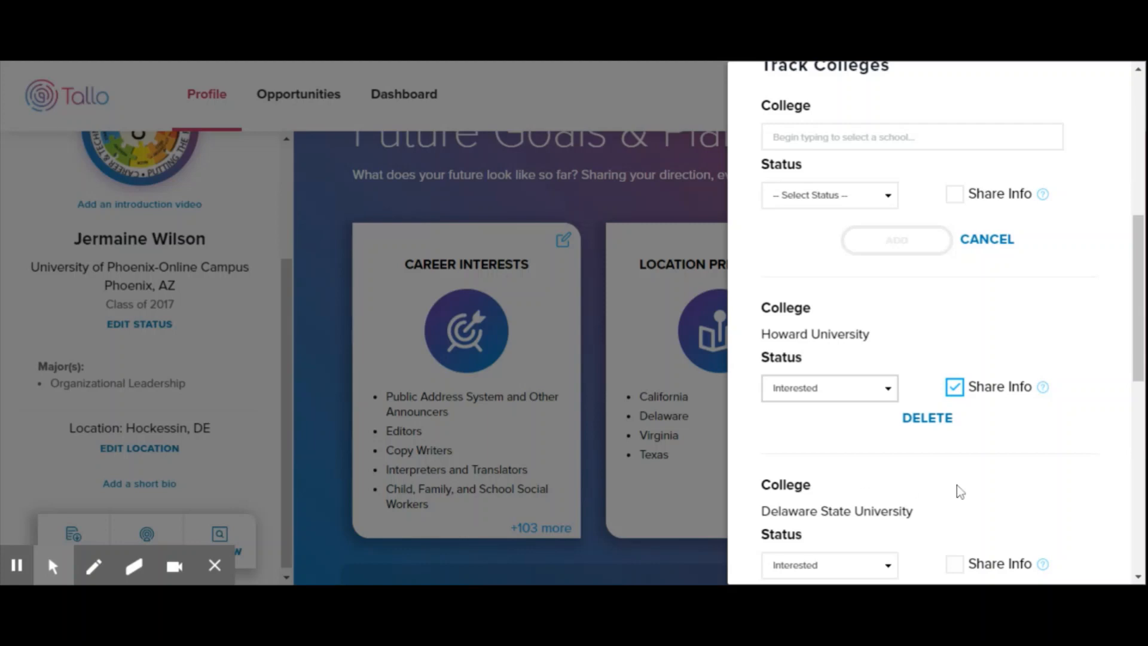
Step: Search the college majors for "engineering" and look through the suggested majors down to Computer Hardware Engineering
{"action": "scroll", "coordinate": [1097, 302], "scroll_direction": "down", "scroll_amount": 10}
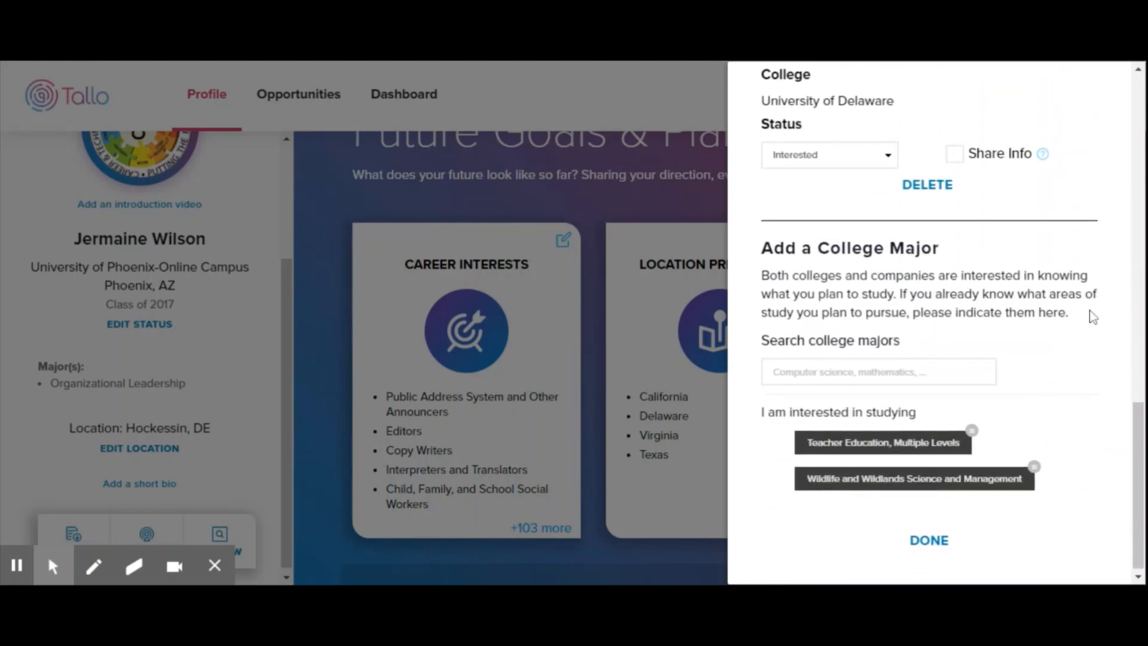
{"action": "scroll", "coordinate": [1091, 315], "scroll_direction": "down", "scroll_amount": 1}
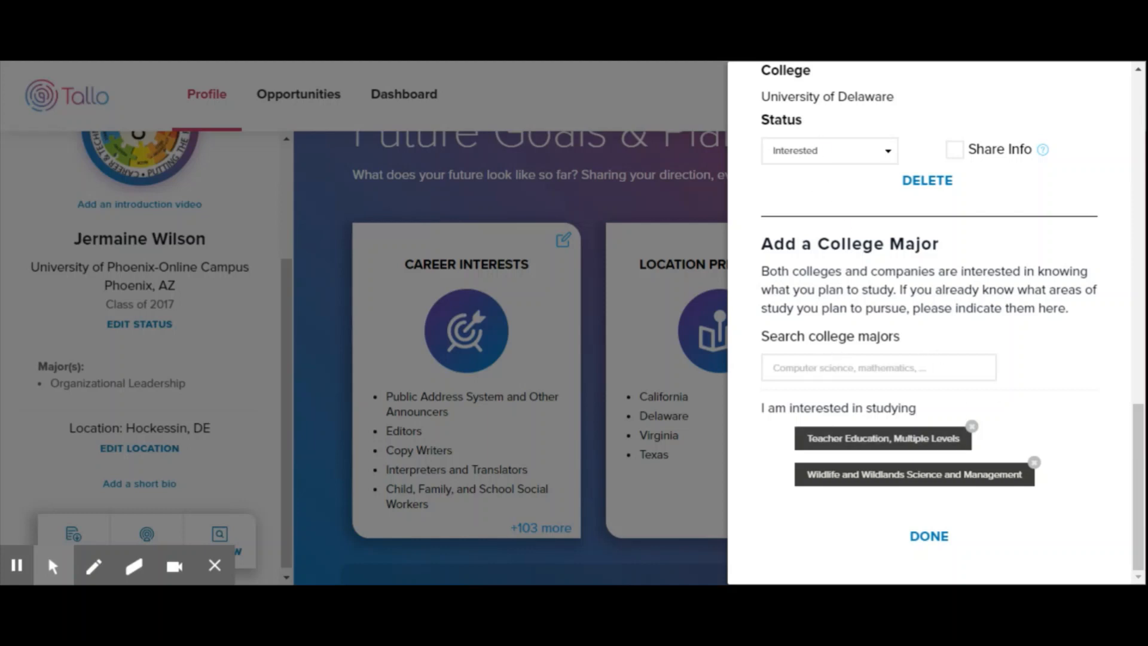
{"action": "left_click", "coordinate": [904, 370]}
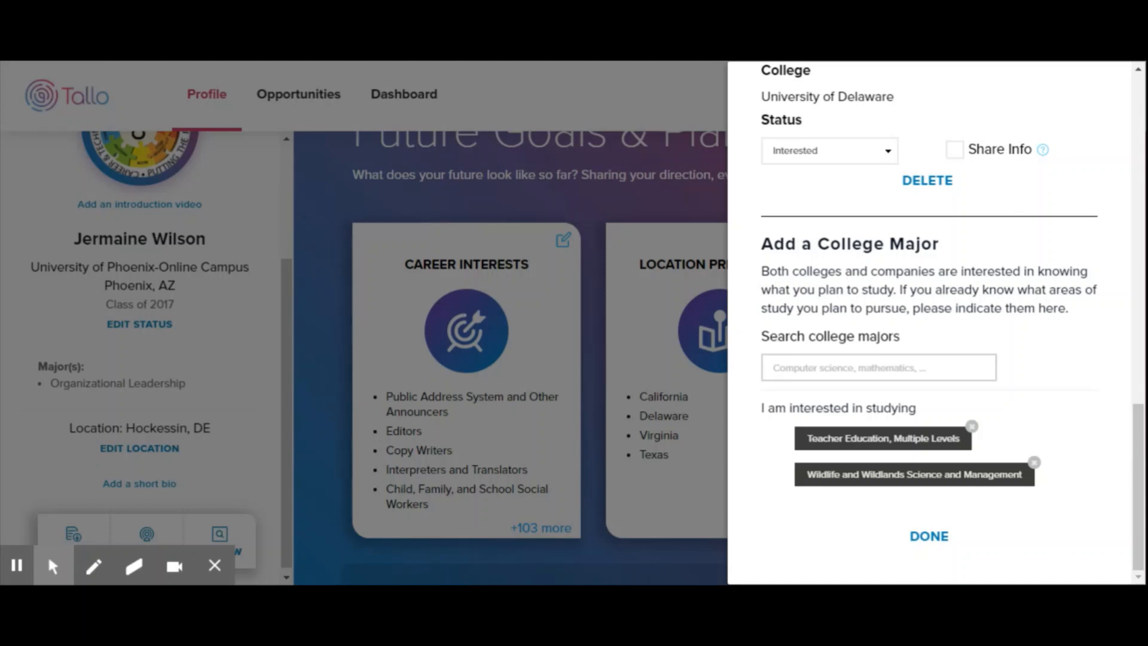
{"action": "type", "text": "engineer"}
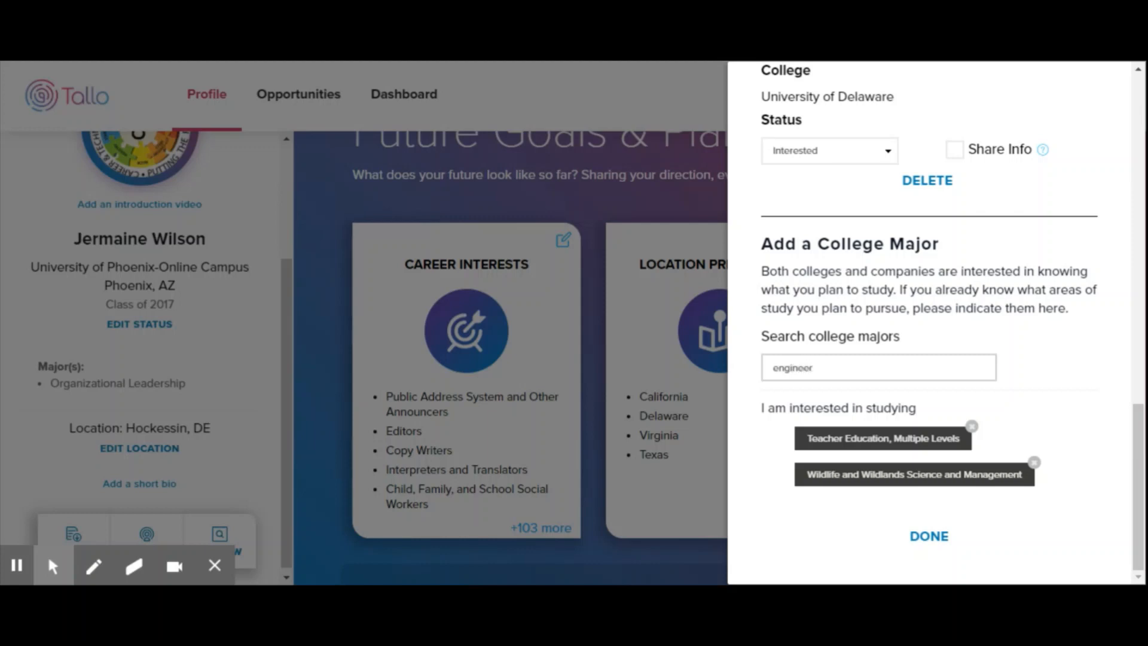
{"action": "type", "text": "ing"}
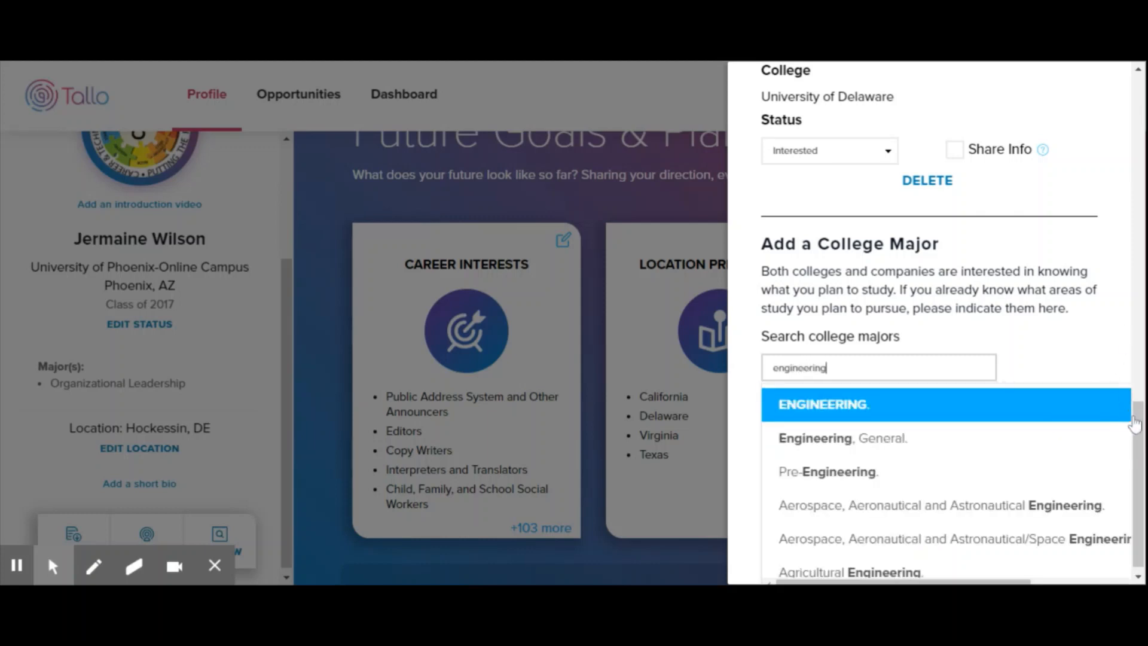
{"action": "scroll", "coordinate": [879, 470], "scroll_direction": "down", "scroll_amount": 3}
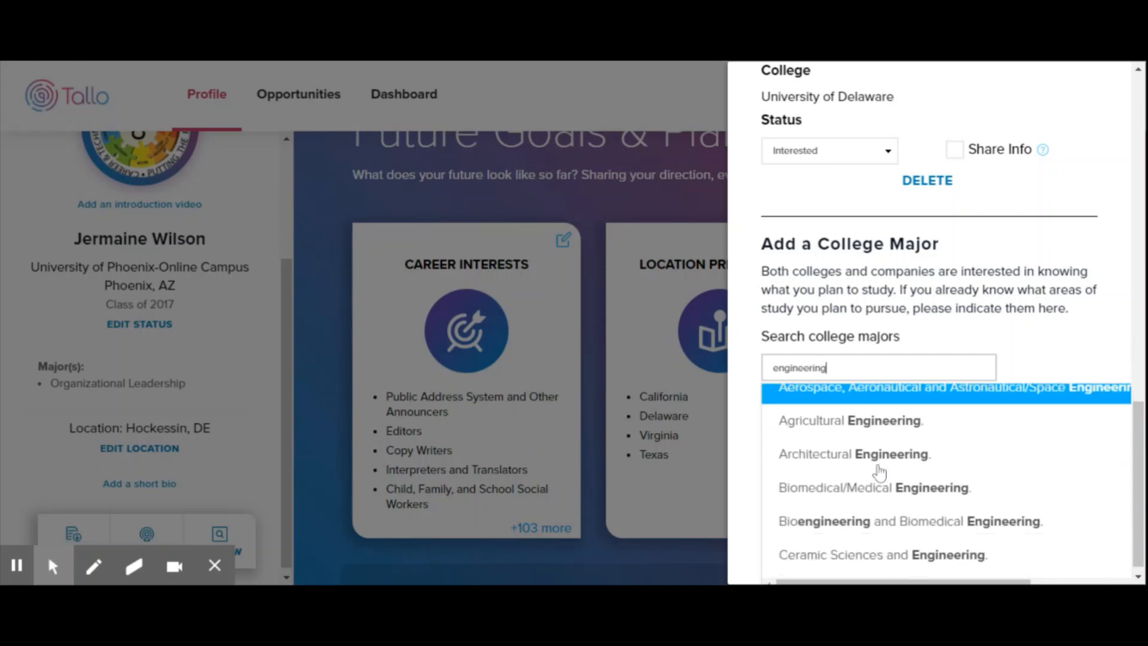
{"action": "scroll", "coordinate": [878, 472], "scroll_direction": "down", "scroll_amount": 5}
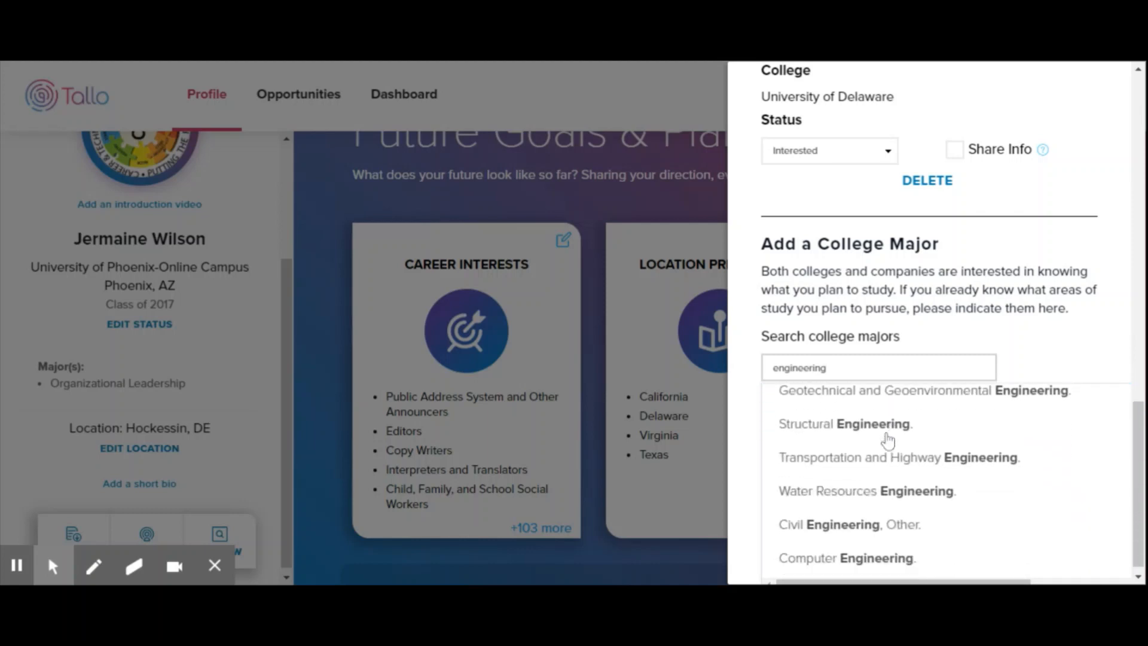
{"action": "scroll", "coordinate": [887, 440], "scroll_direction": "down", "scroll_amount": 1}
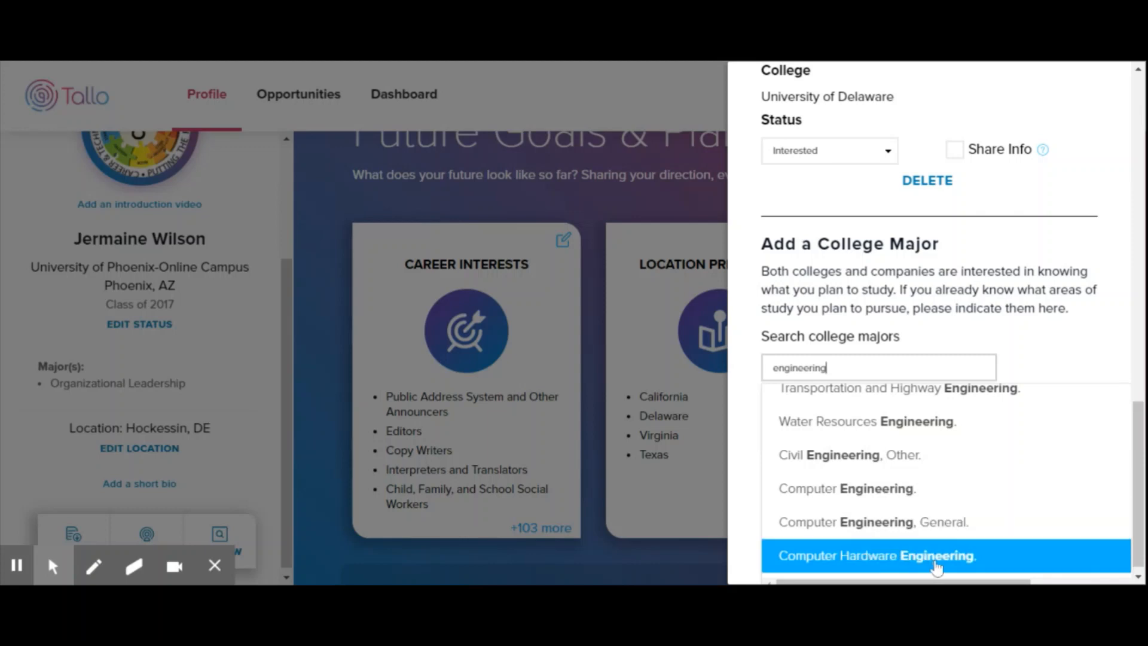
Step: Search the college majors for "culinary" without adding one, and finish editing the Next Steps section
{"action": "left_click", "coordinate": [859, 365]}
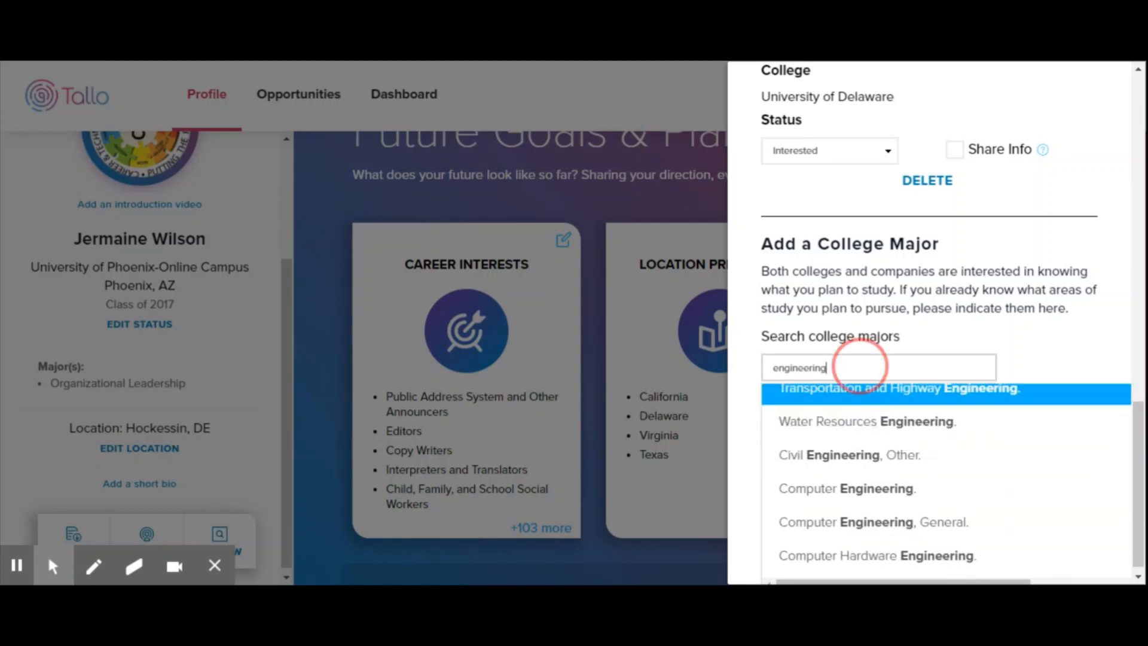
{"action": "left_click_drag", "start_coordinate": [859, 366], "coordinate": [716, 367]}
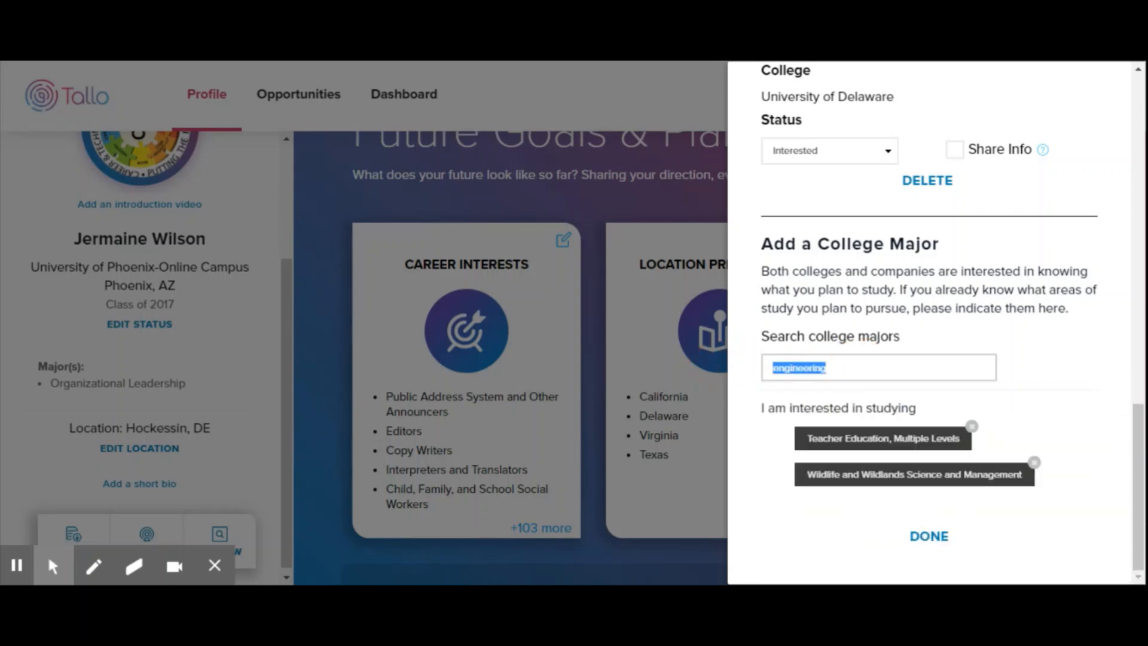
{"action": "type", "text": "culinary"}
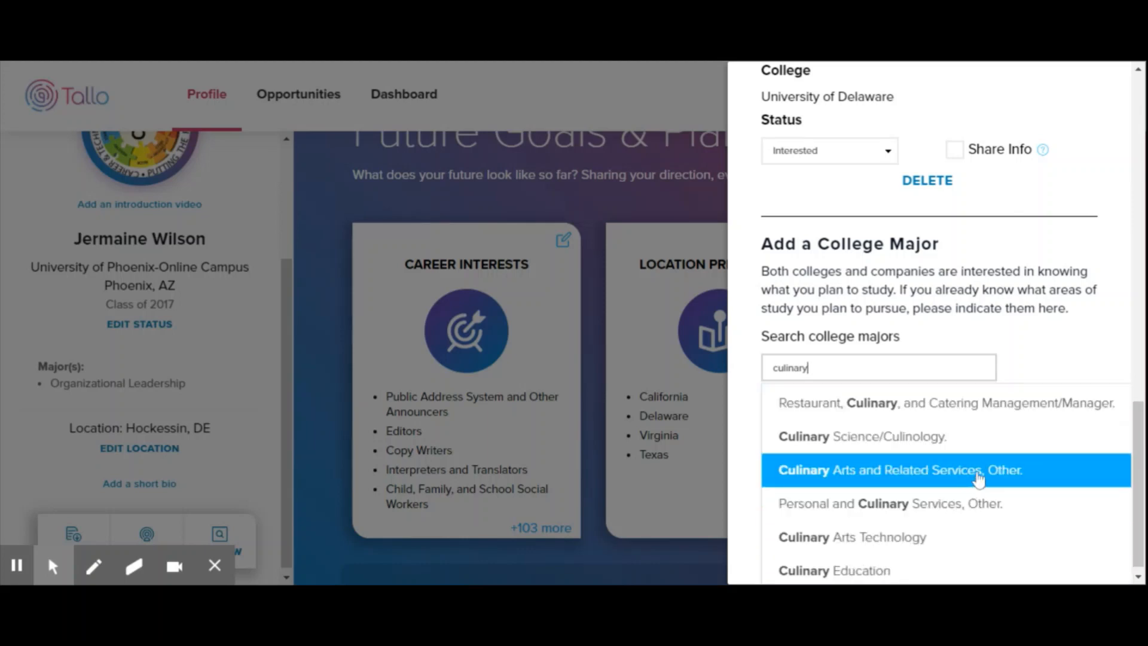
{"action": "scroll", "coordinate": [979, 480], "scroll_direction": "down", "scroll_amount": 1}
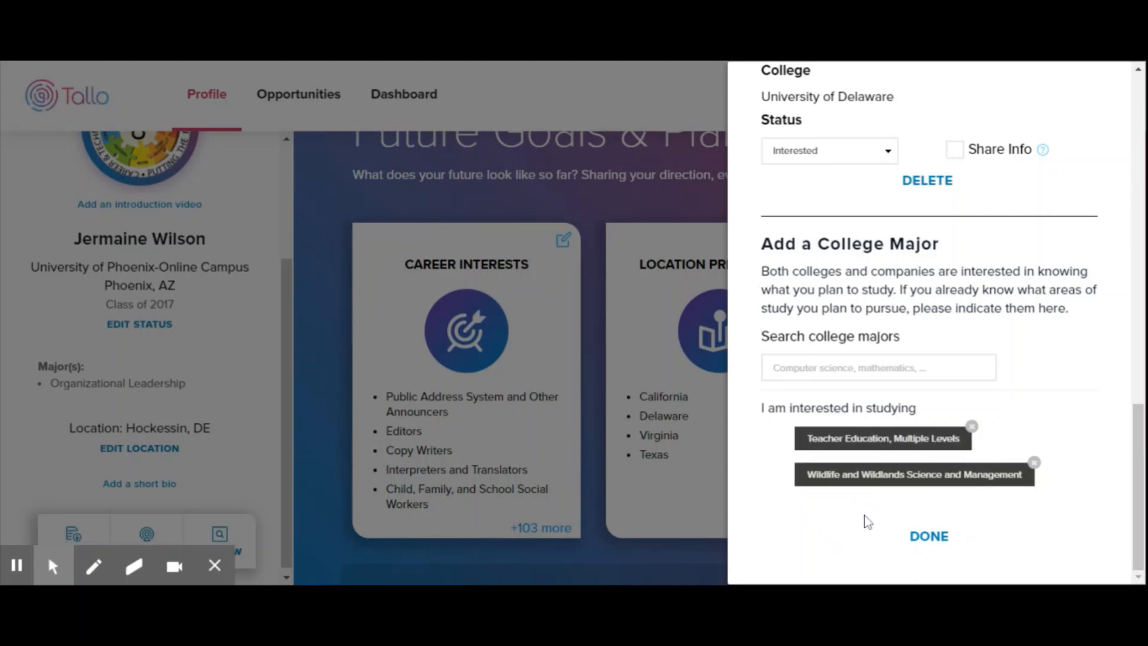
{"action": "left_click", "coordinate": [928, 536]}
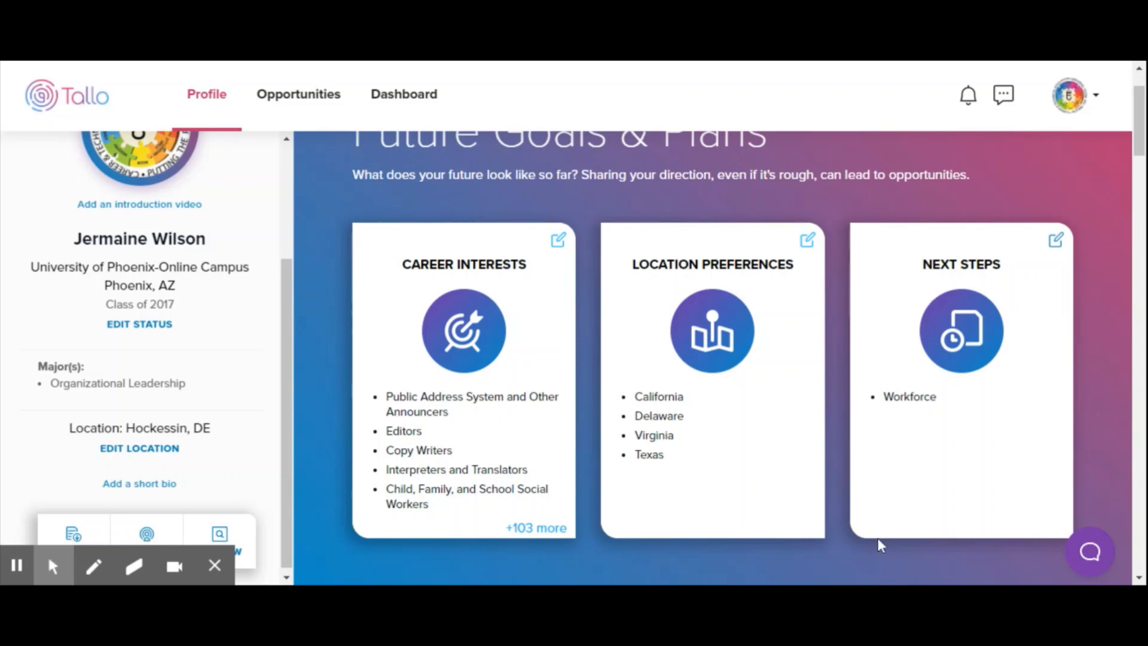
{"action": "scroll", "coordinate": [632, 307], "scroll_direction": "up", "scroll_amount": 2}
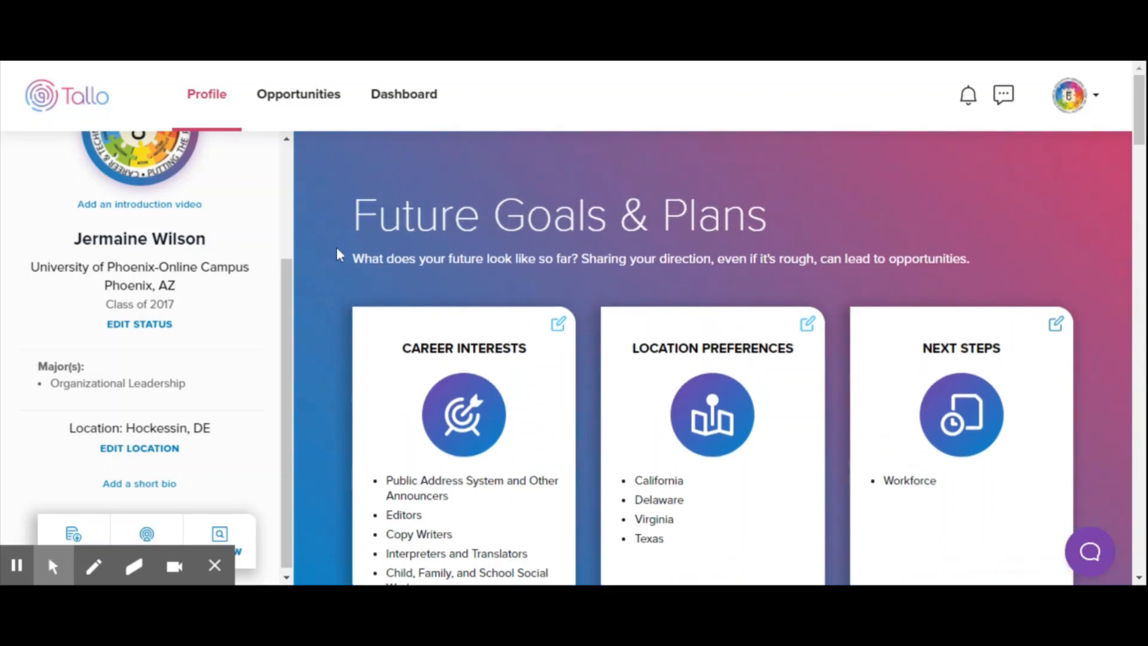
Step: Start a new Sport or Exercise entry in the Memberships, Extracurricular Activities, and Hobbies section
{"action": "scroll", "coordinate": [822, 284], "scroll_direction": "down", "scroll_amount": 7}
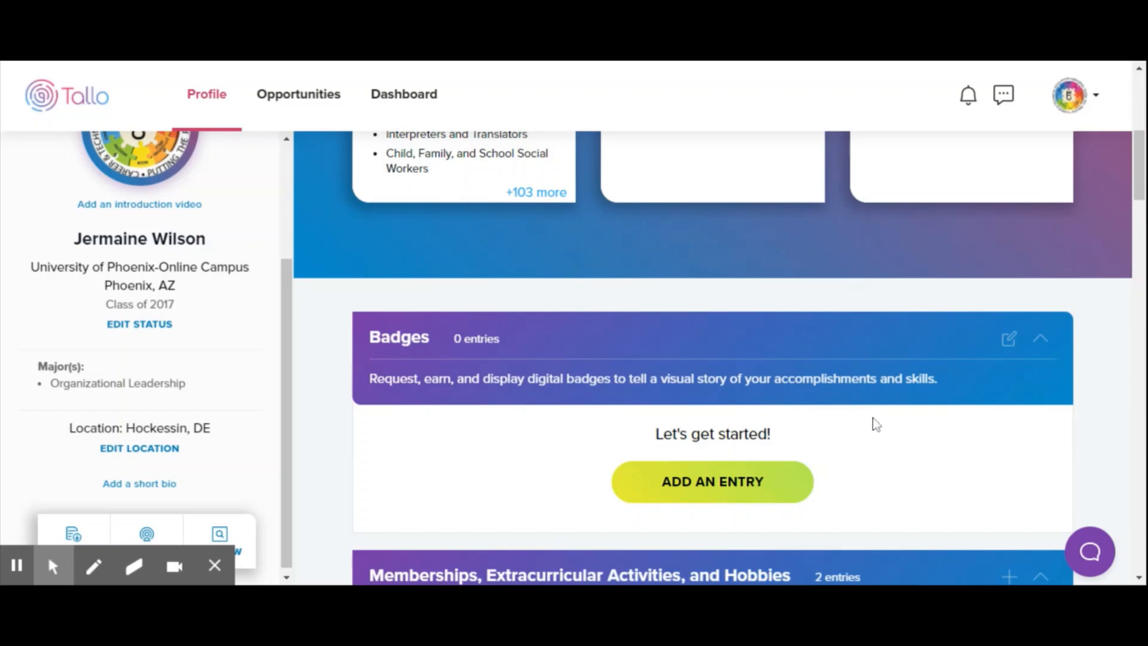
{"action": "scroll", "coordinate": [894, 417], "scroll_direction": "down", "scroll_amount": 1}
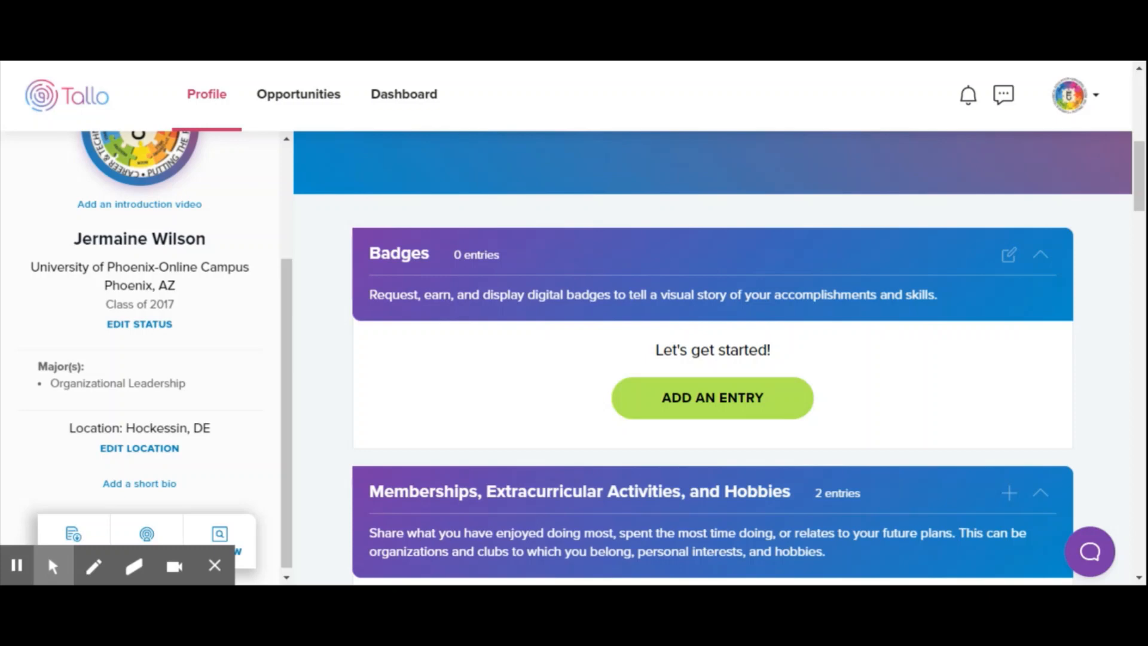
{"action": "scroll", "coordinate": [884, 378], "scroll_direction": "down", "scroll_amount": 3}
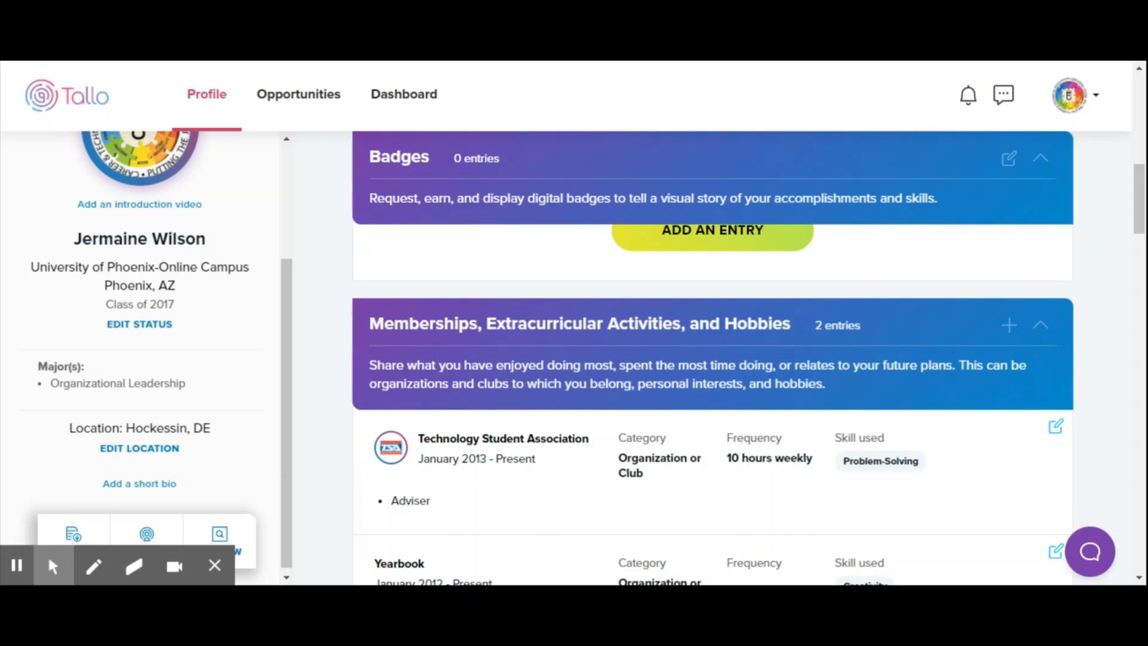
{"action": "scroll", "coordinate": [484, 346], "scroll_direction": "down", "scroll_amount": 1}
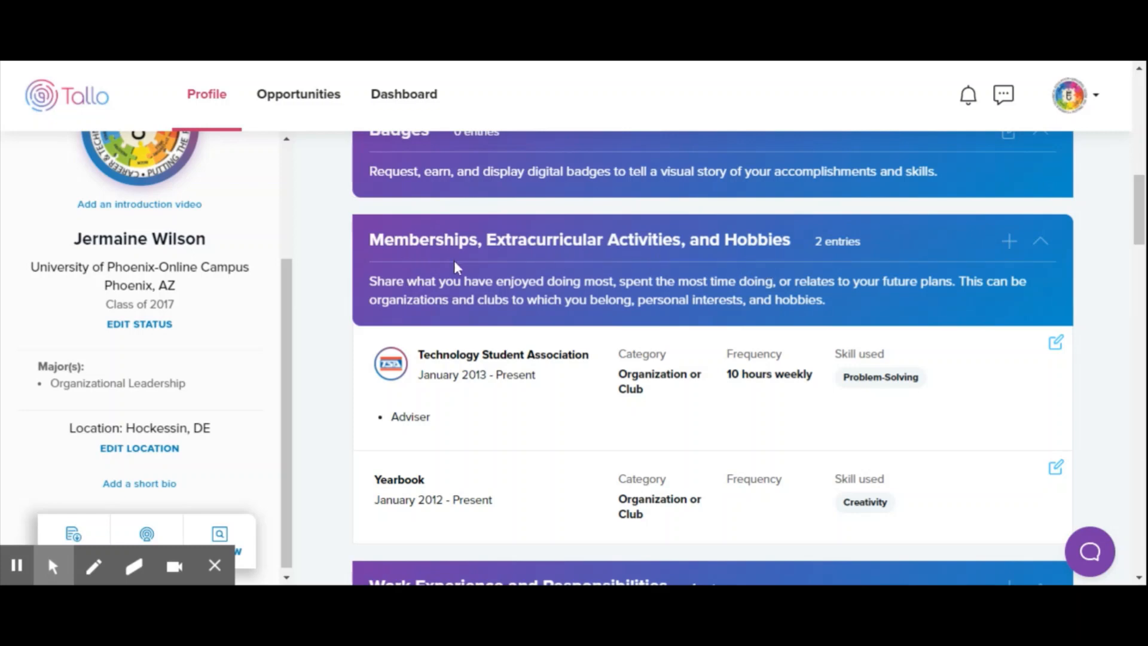
{"action": "left_click", "coordinate": [1009, 242]}
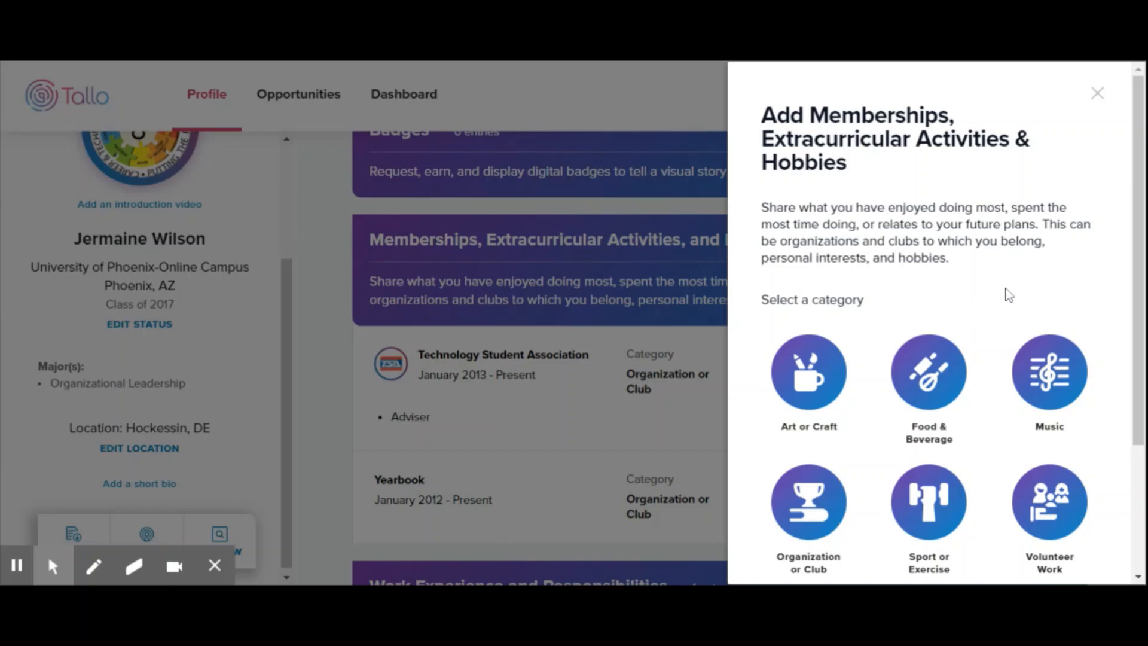
{"action": "scroll", "coordinate": [1009, 293], "scroll_direction": "down", "scroll_amount": 2}
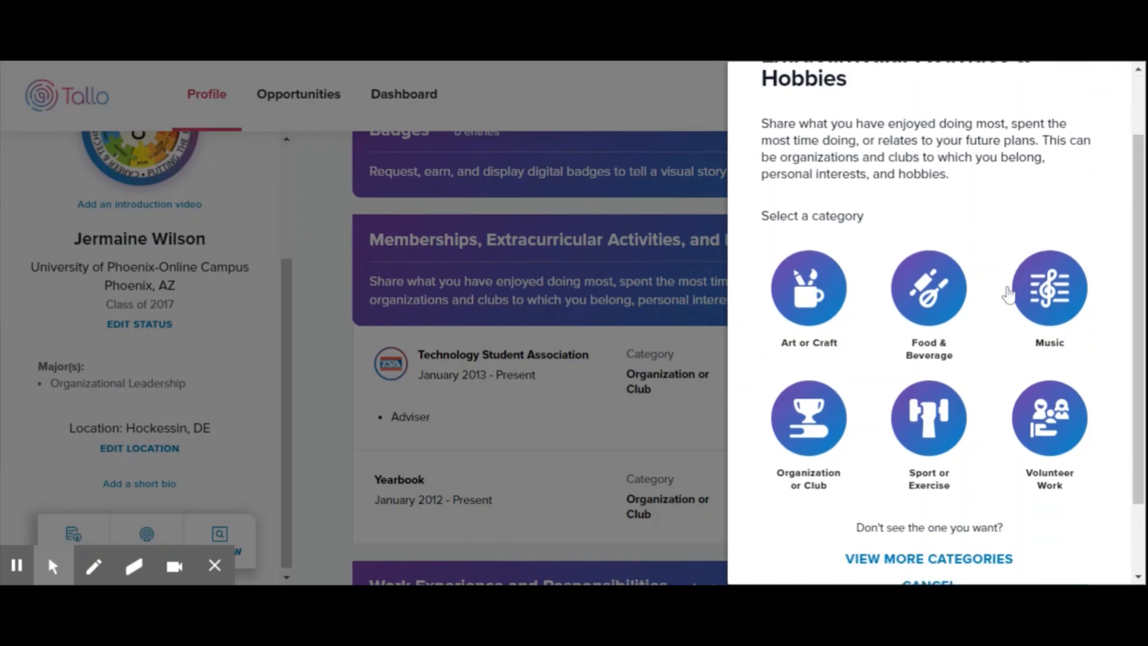
{"action": "scroll", "coordinate": [1023, 288], "scroll_direction": "up", "scroll_amount": 2}
{"action": "scroll", "coordinate": [1019, 290], "scroll_direction": "down", "scroll_amount": 2}
{"action": "left_click", "coordinate": [943, 435]}
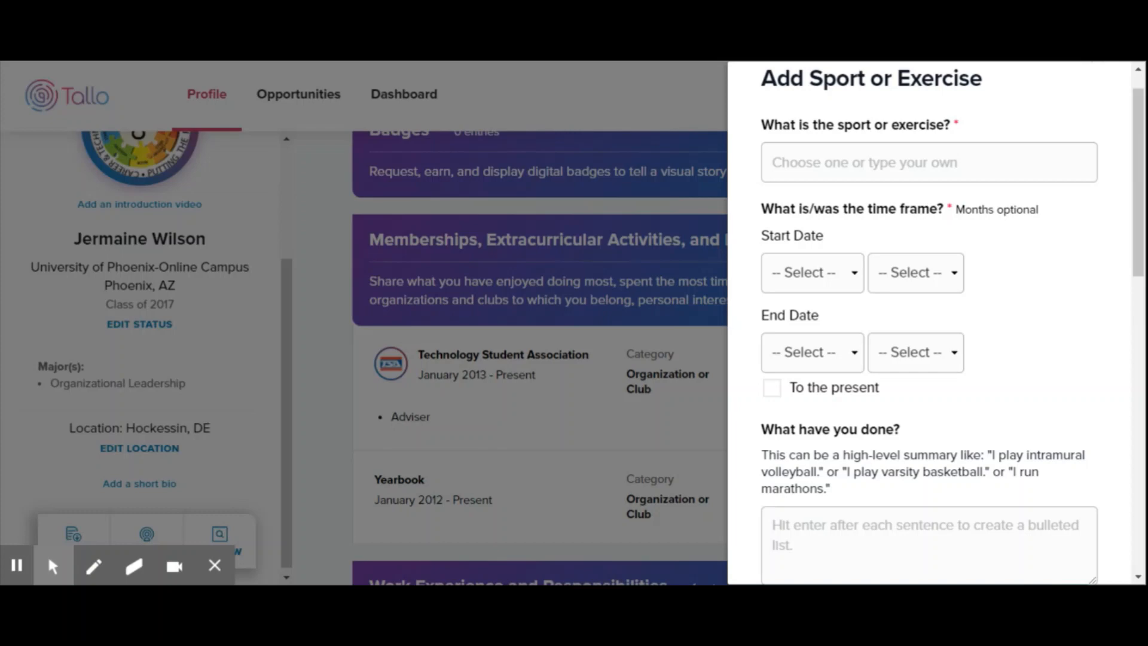
Step: Look through the suggested sports and enter "Field Hockey" as a custom sport or exercise
{"action": "left_click", "coordinate": [928, 163]}
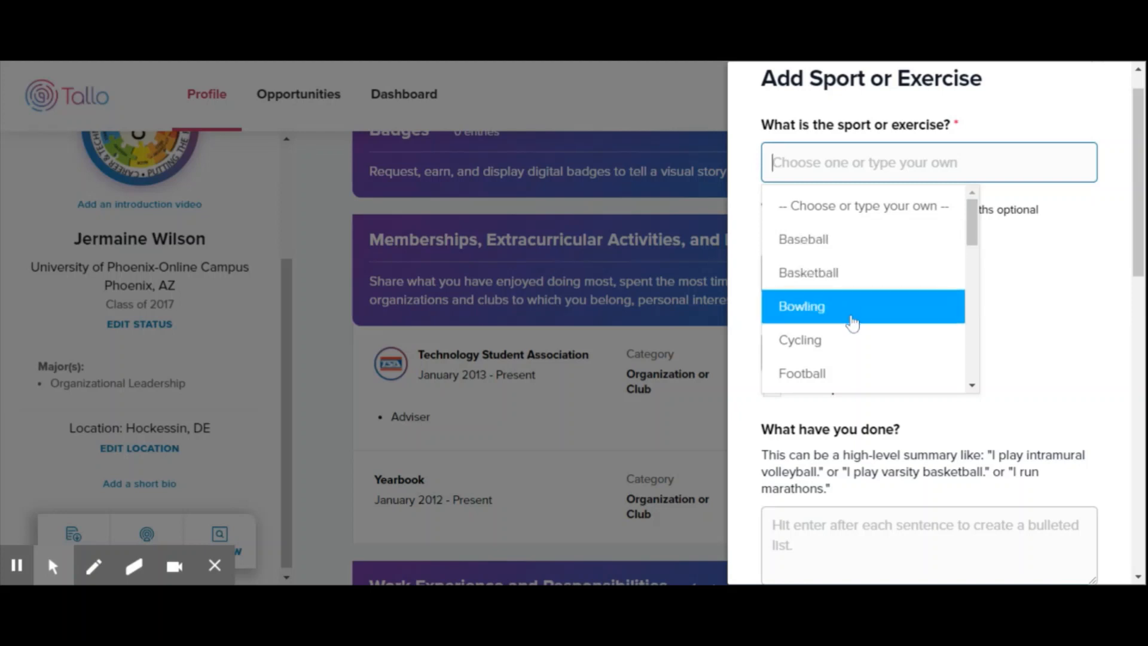
{"action": "scroll", "coordinate": [854, 352], "scroll_direction": "down", "scroll_amount": 1}
{"action": "scroll", "coordinate": [866, 356], "scroll_direction": "down", "scroll_amount": 2}
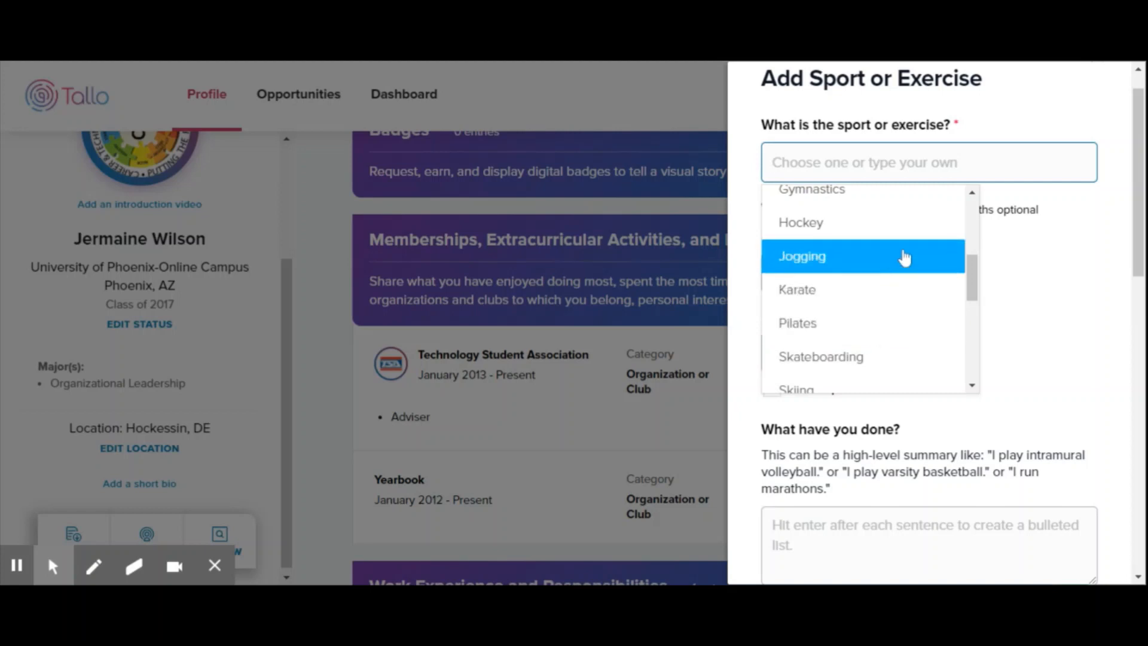
{"action": "scroll", "coordinate": [896, 254], "scroll_direction": "down", "scroll_amount": 3}
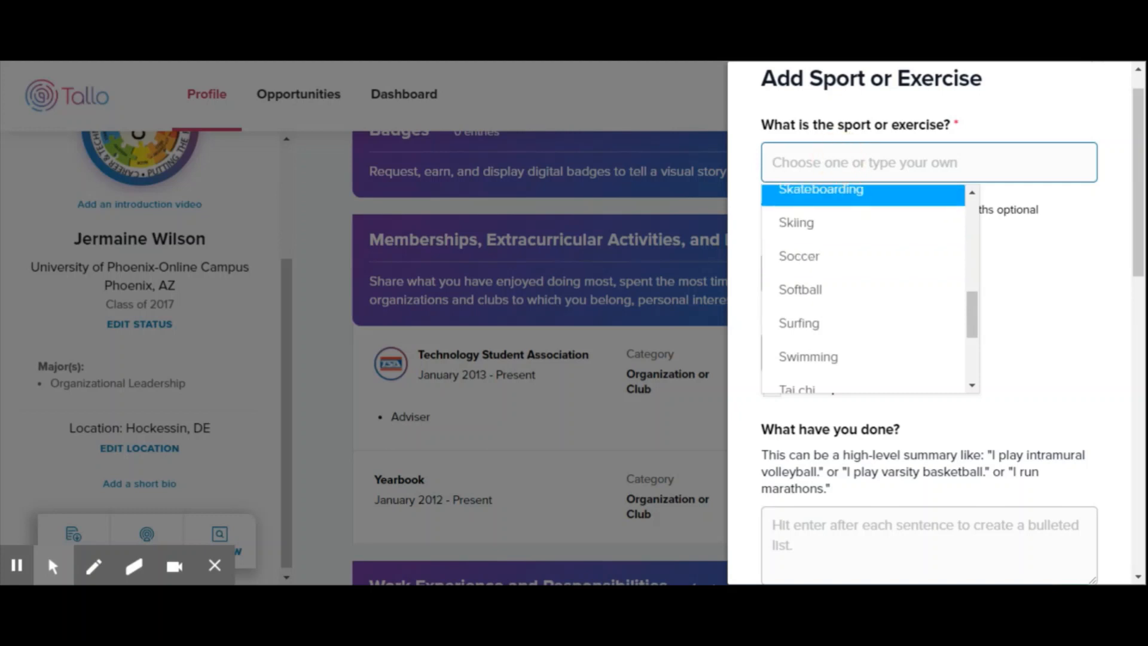
{"action": "type", "text": "Fi"}
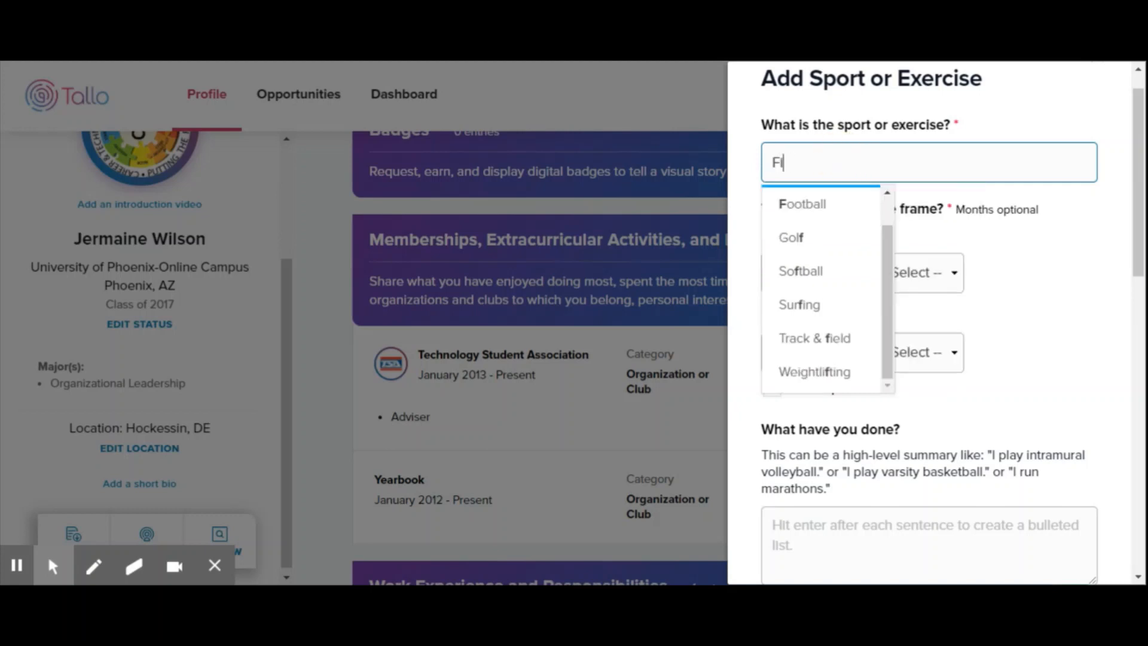
{"action": "type", "text": "eld Hockey"}
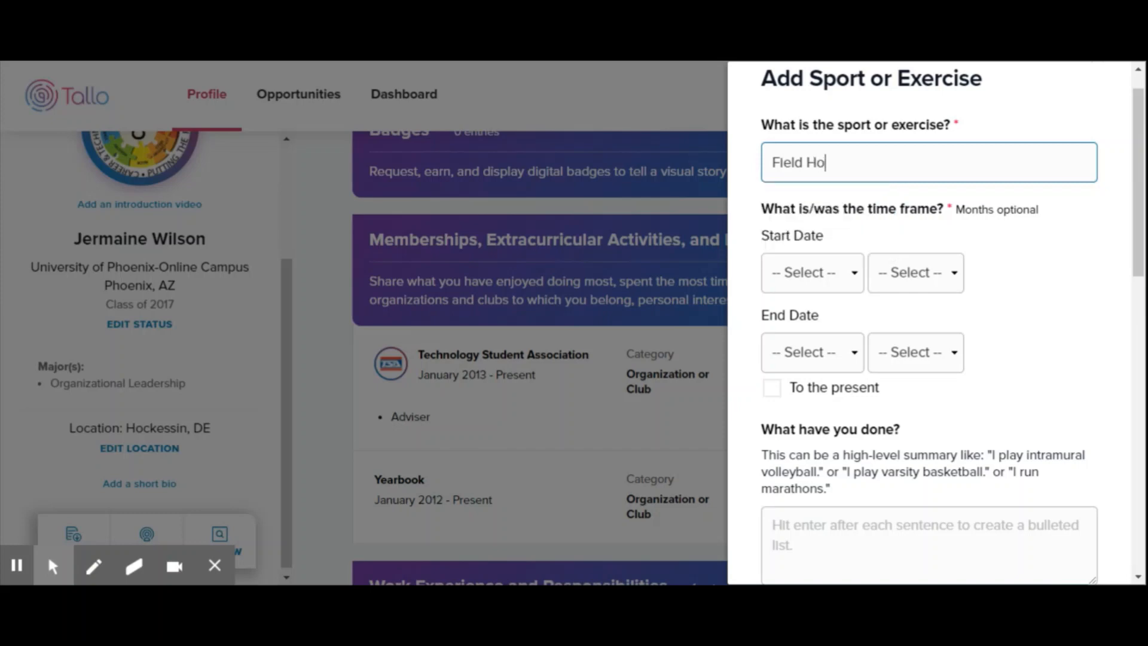
Step: Replace the custom sport name with "lacross" and clear the field again
{"action": "key", "text": "BackSpace"}
{"action": "key", "text": "BackSpace"}
{"action": "key", "text": "BackSpace"}
{"action": "key", "text": "BackSpace"}
{"action": "key", "text": "BackSpace"}
{"action": "key", "text": "BackSpace"}
{"action": "key", "text": "BackSpace"}
{"action": "key", "text": "BackSpace"}
{"action": "key", "text": "BackSpace"}
{"action": "key", "text": "BackSpace"}
{"action": "key", "text": "BackSpace"}
{"action": "key", "text": "BackSpace"}
{"action": "type", "text": "lac"}
{"action": "key", "text": "BackSpace"}
{"action": "type", "text": "cross"}
{"action": "key", "text": "BackSpace"}
{"action": "key", "text": "BackSpace"}
{"action": "key", "text": "BackSpace"}
{"action": "key", "text": "BackSpace"}
{"action": "key", "text": "BackSpace"}
{"action": "key", "text": "BackSpace"}
{"action": "key", "text": "BackSpace"}
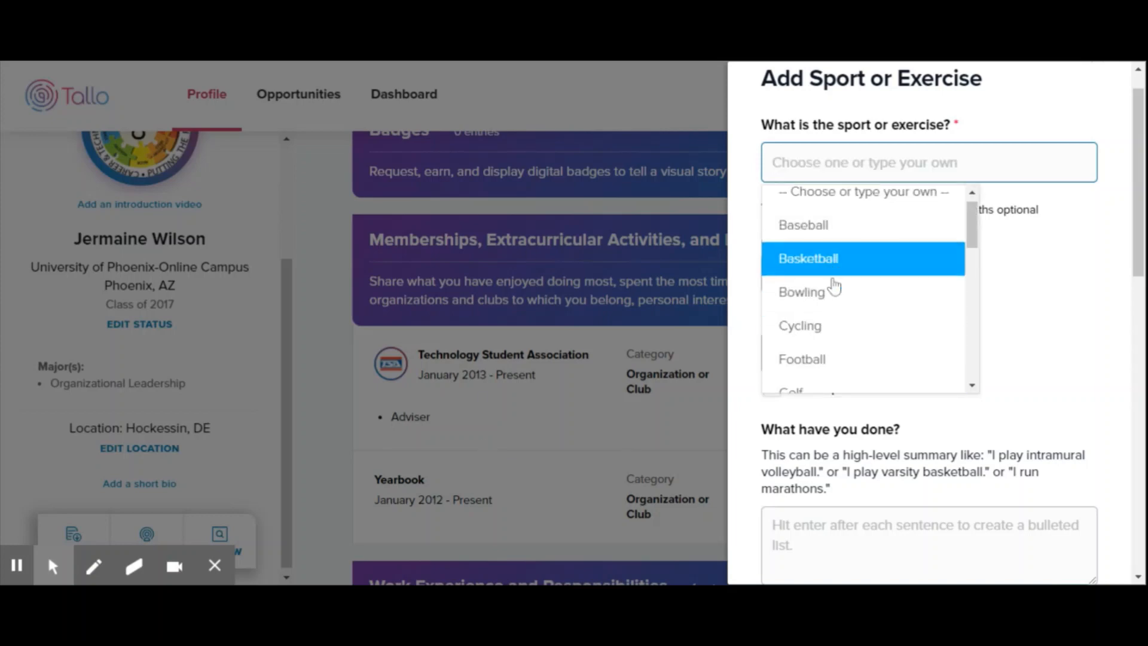
Step: Look through the suggested sports down to Yoga and close the list without choosing one
{"action": "scroll", "coordinate": [832, 293], "scroll_direction": "down", "scroll_amount": 4}
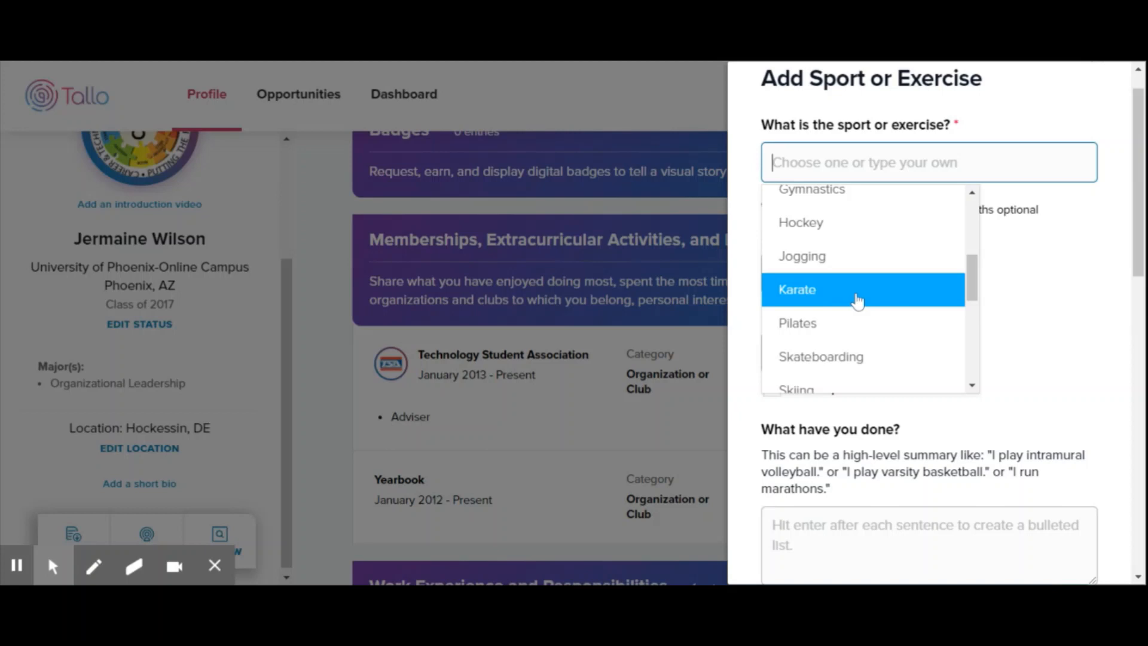
{"action": "scroll", "coordinate": [870, 330], "scroll_direction": "down", "scroll_amount": 3}
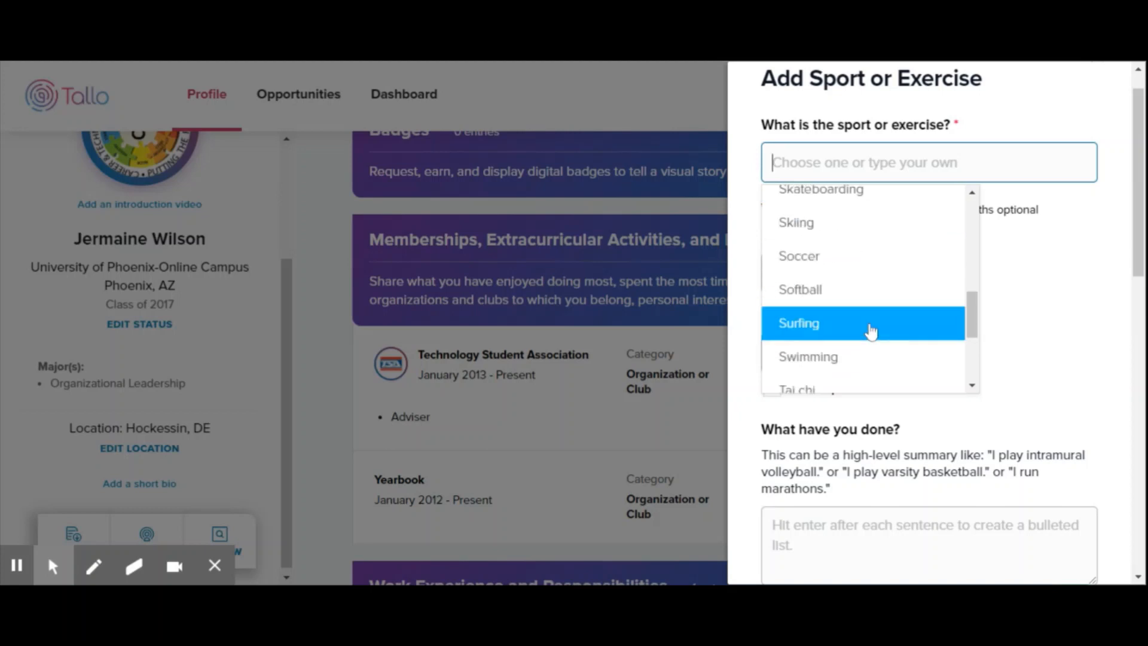
{"action": "scroll", "coordinate": [870, 330], "scroll_direction": "down", "scroll_amount": 3}
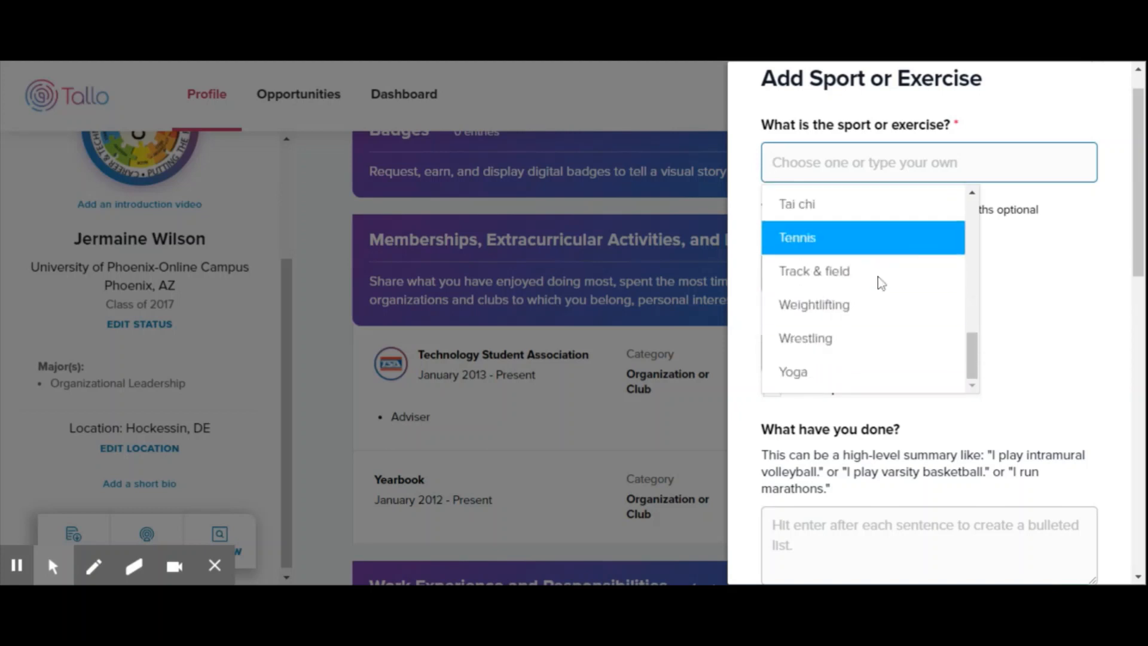
{"action": "left_click", "coordinate": [1052, 379]}
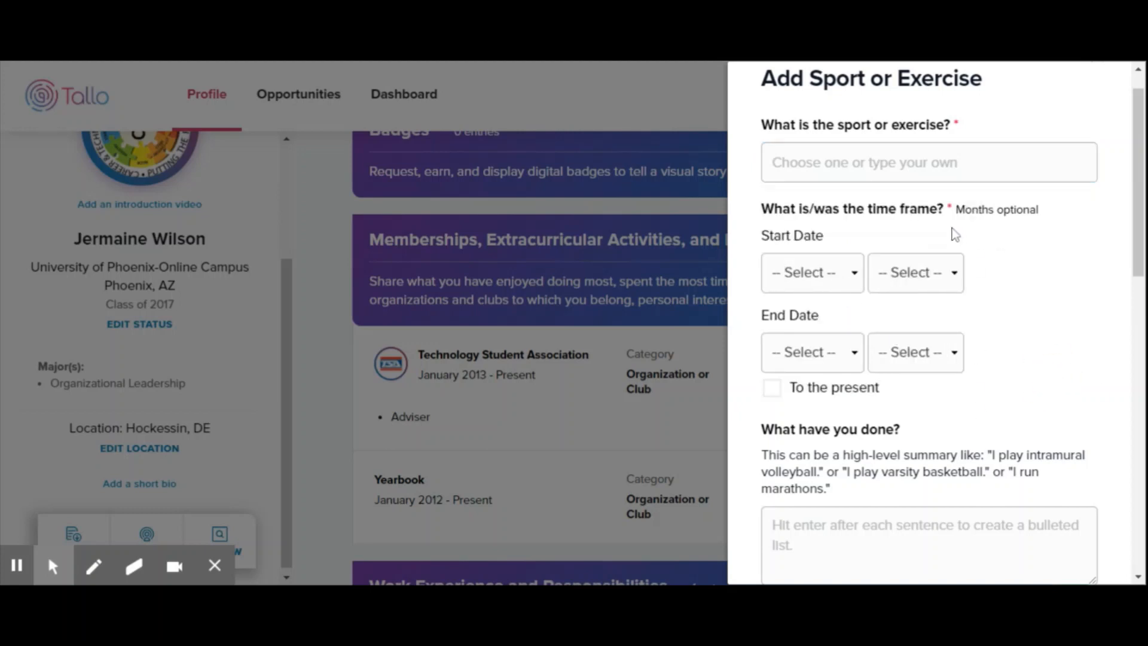
Step: Set the sport's start year to 2012 and mark its time frame as continuing to the present
{"action": "left_click", "coordinate": [958, 286]}
{"action": "left_click", "coordinate": [1024, 387]}
{"action": "left_click", "coordinate": [956, 277]}
{"action": "left_click", "coordinate": [949, 299]}
{"action": "left_click", "coordinate": [835, 391]}
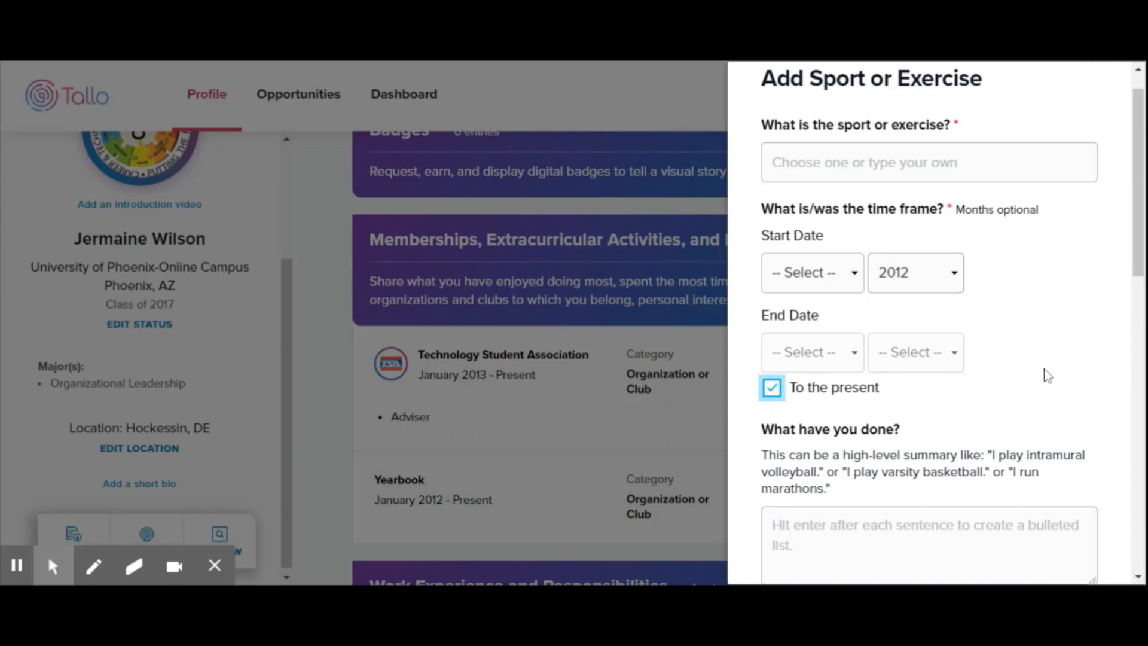
Step: Choose accountability as the skill used for the sport, and cancel the entry without saving it
{"action": "scroll", "coordinate": [1048, 366], "scroll_direction": "down", "scroll_amount": 4}
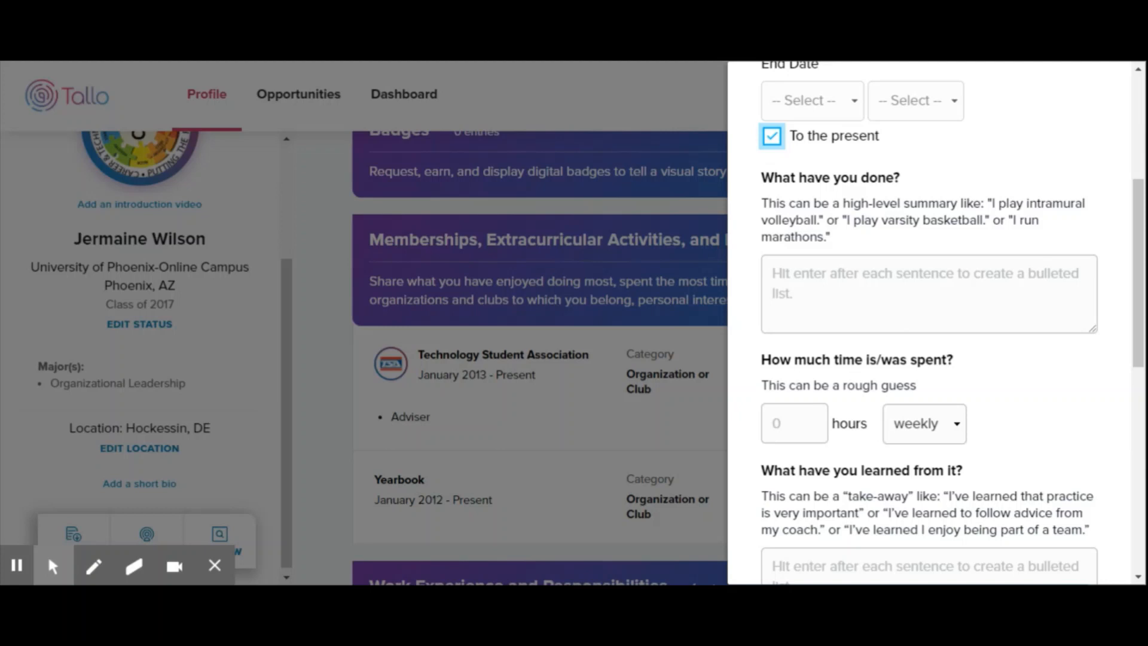
{"action": "scroll", "coordinate": [1029, 377], "scroll_direction": "down", "scroll_amount": 3}
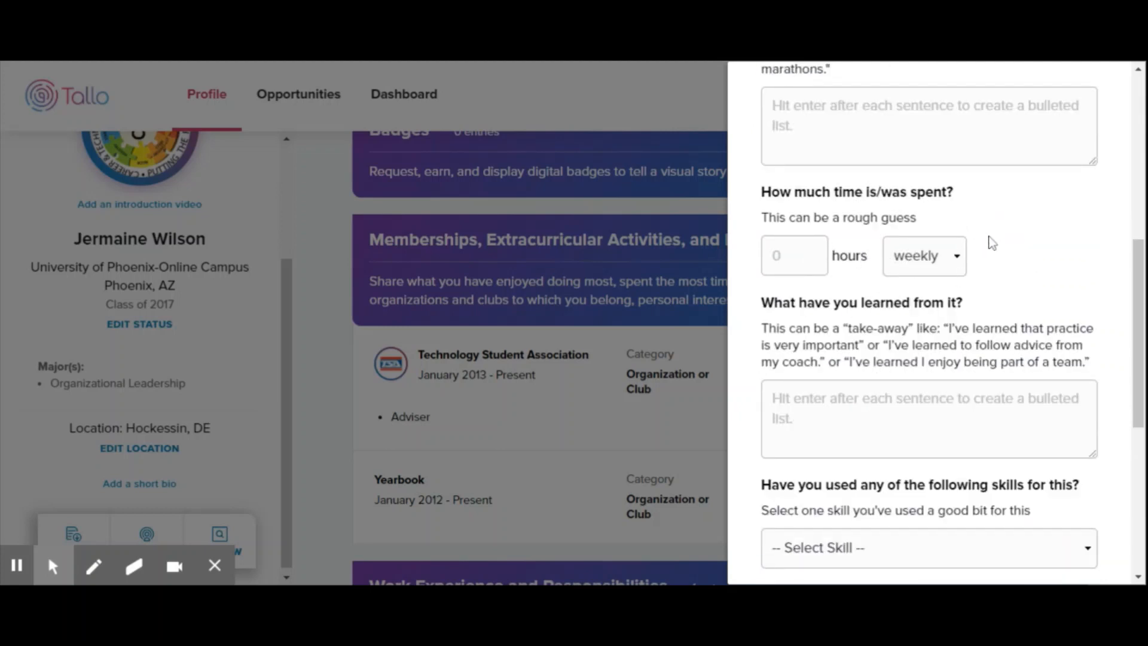
{"action": "scroll", "coordinate": [991, 242], "scroll_direction": "down", "scroll_amount": 3}
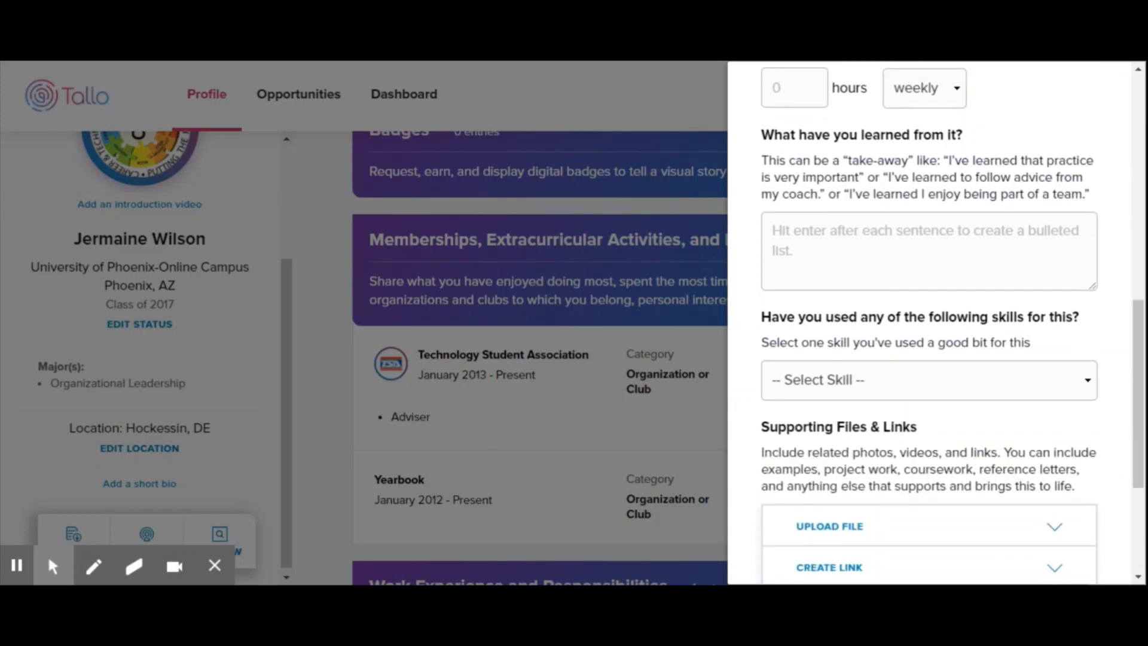
{"action": "scroll", "coordinate": [911, 168], "scroll_direction": "down", "scroll_amount": 3}
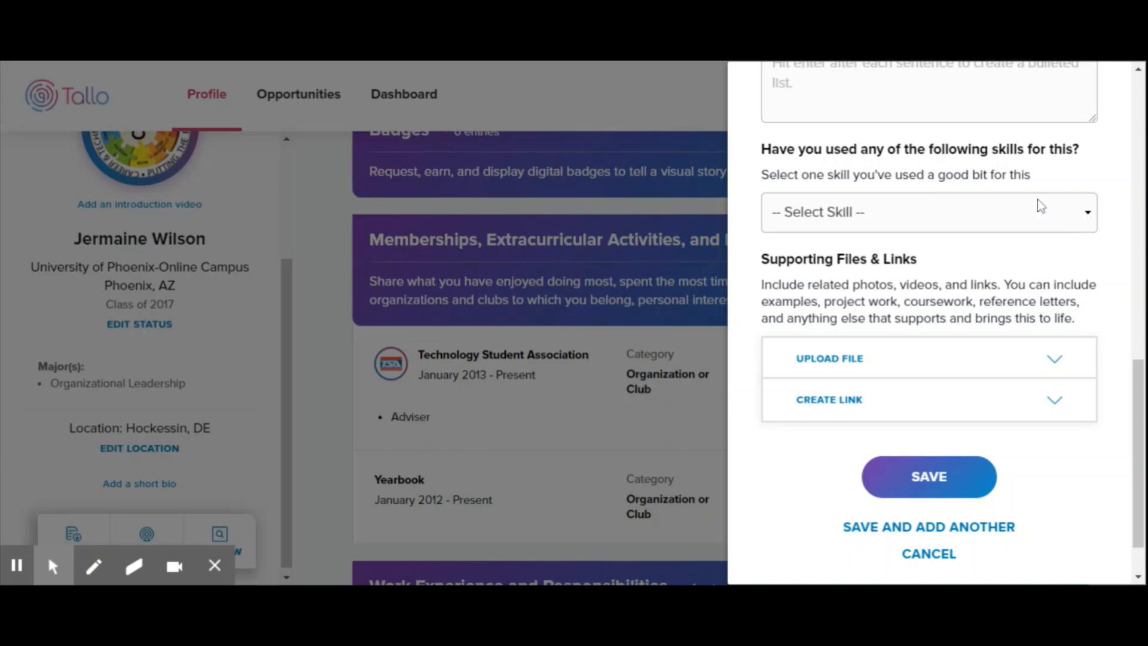
{"action": "left_click", "coordinate": [1088, 214]}
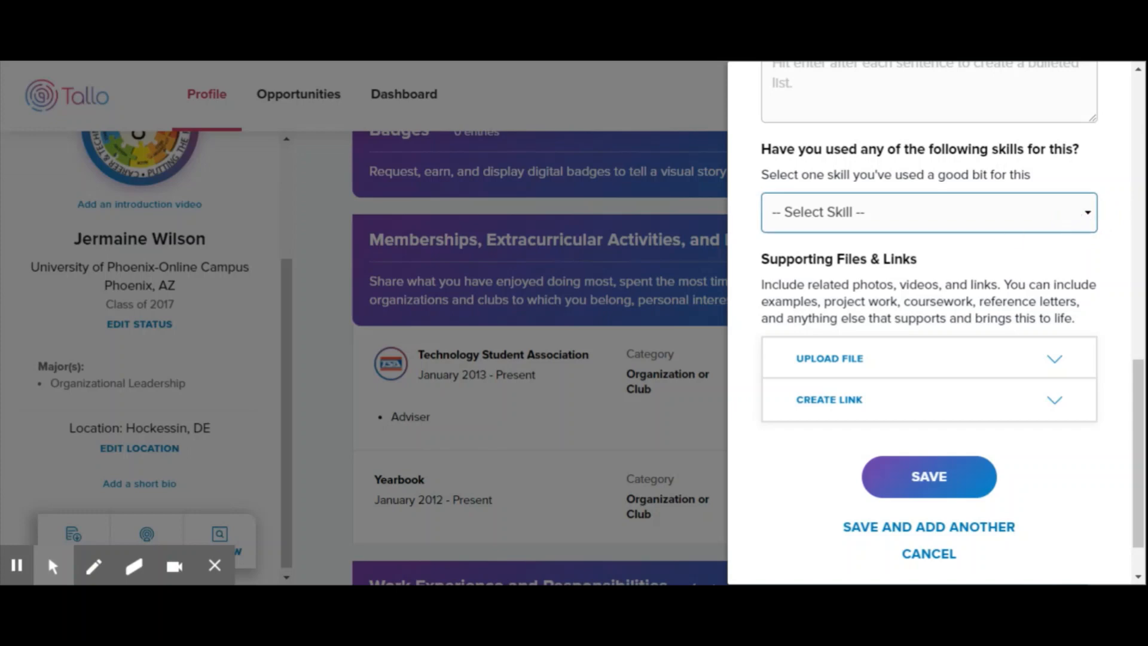
{"action": "left_click", "coordinate": [867, 257]}
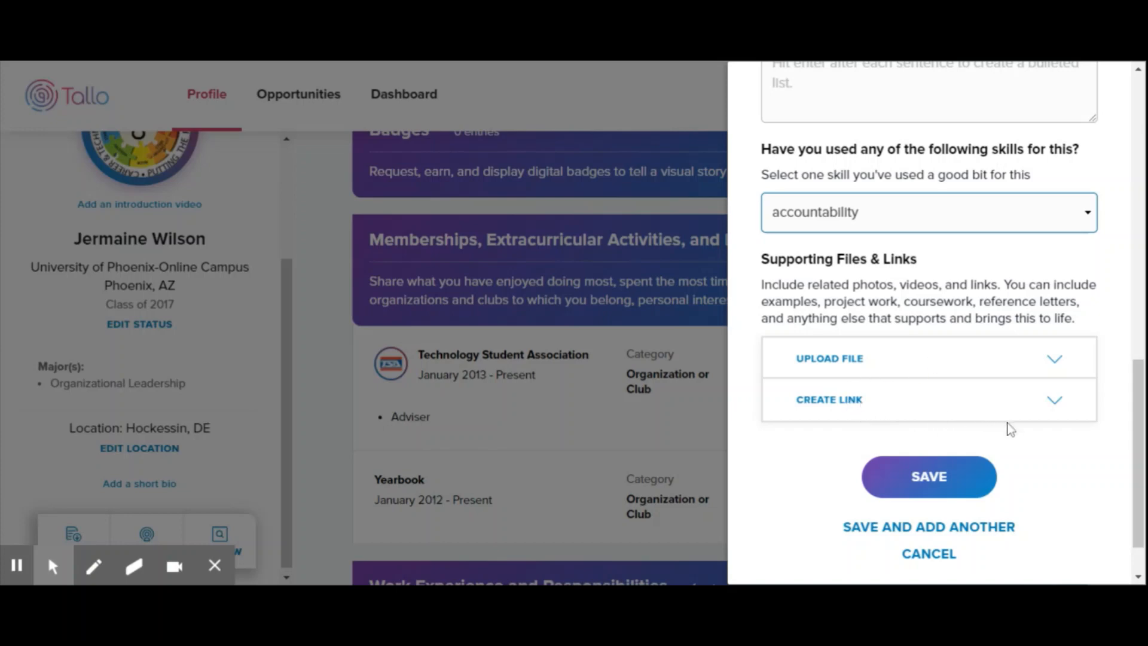
{"action": "scroll", "coordinate": [1026, 441], "scroll_direction": "down", "scroll_amount": 1}
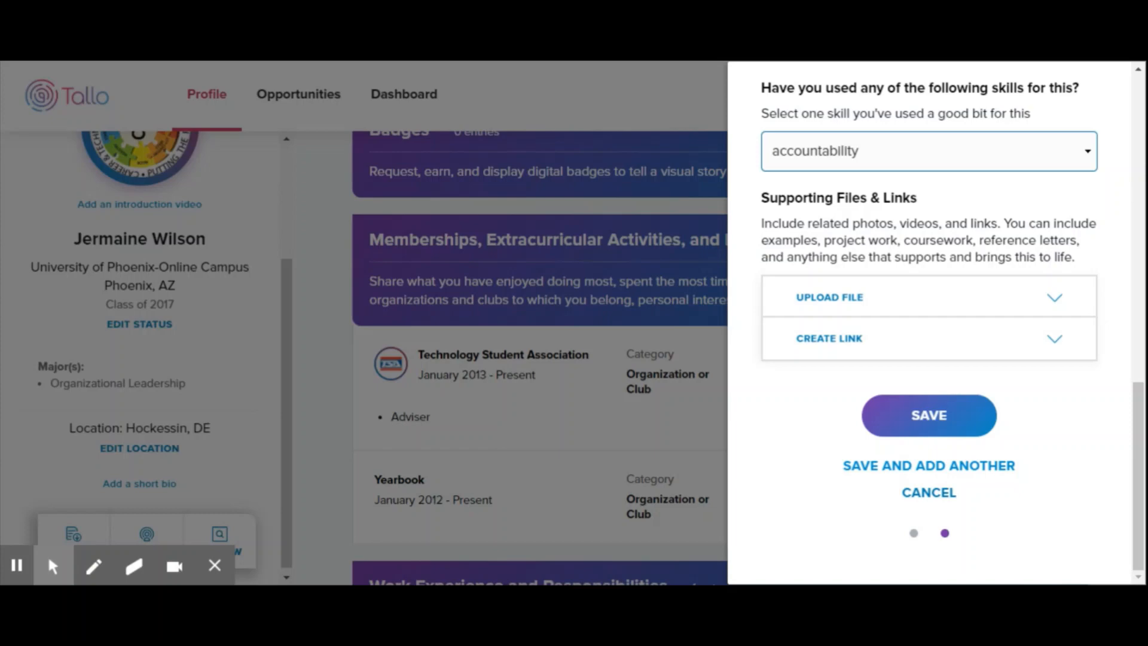
{"action": "left_click", "coordinate": [940, 497]}
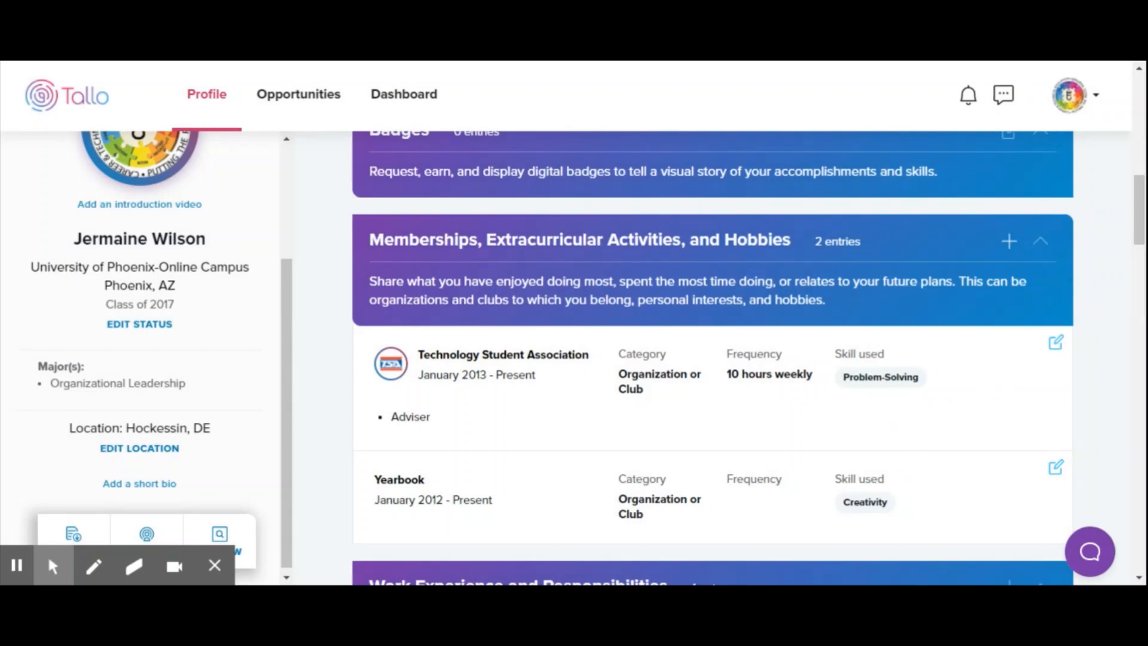
Step: Start a new Award or Honor entry in the Accomplishments section of the profile
{"action": "scroll", "coordinate": [901, 425], "scroll_direction": "down", "scroll_amount": 1}
{"action": "scroll", "coordinate": [901, 426], "scroll_direction": "down", "scroll_amount": 1}
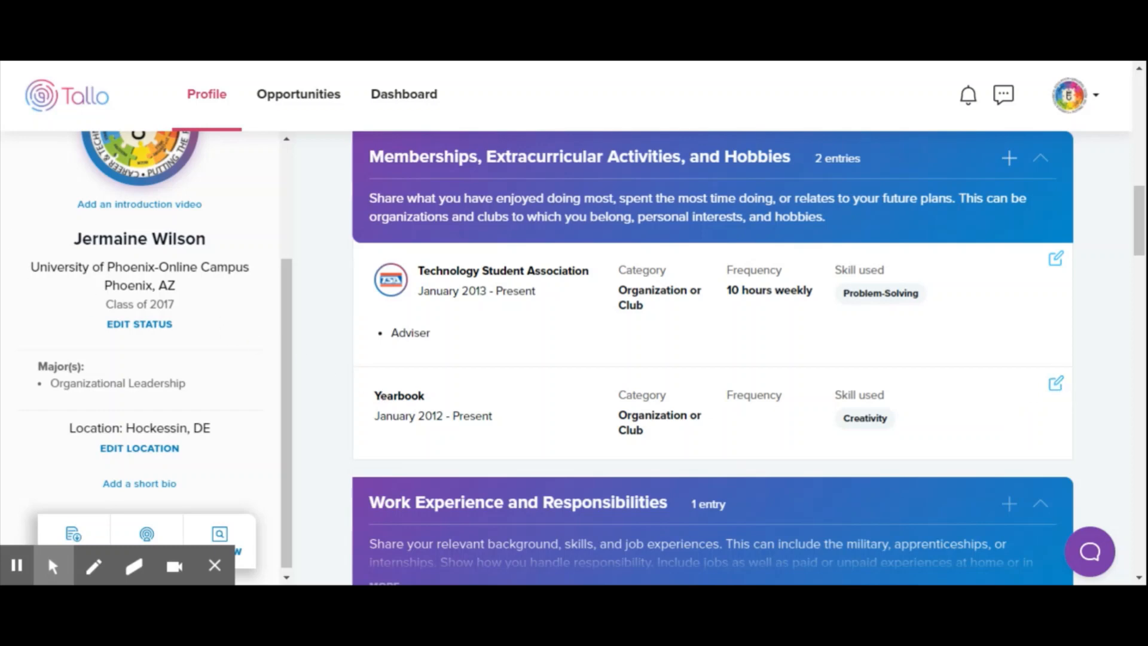
{"action": "scroll", "coordinate": [762, 440], "scroll_direction": "down", "scroll_amount": 1}
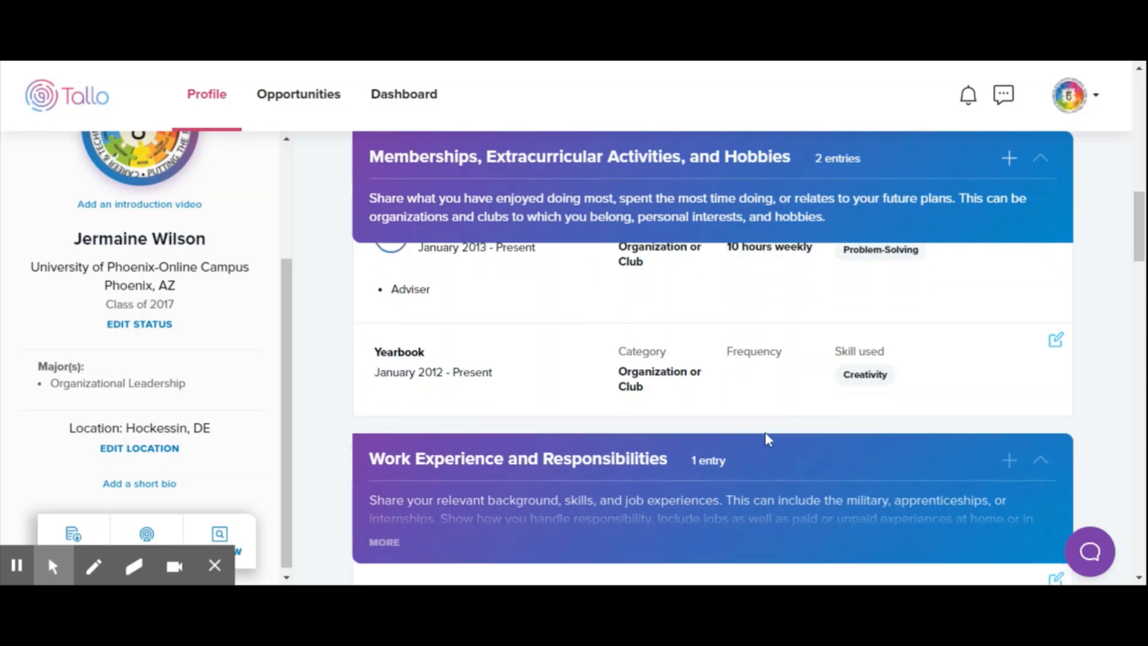
{"action": "scroll", "coordinate": [762, 436], "scroll_direction": "down", "scroll_amount": 4}
{"action": "scroll", "coordinate": [762, 435], "scroll_direction": "up", "scroll_amount": 2}
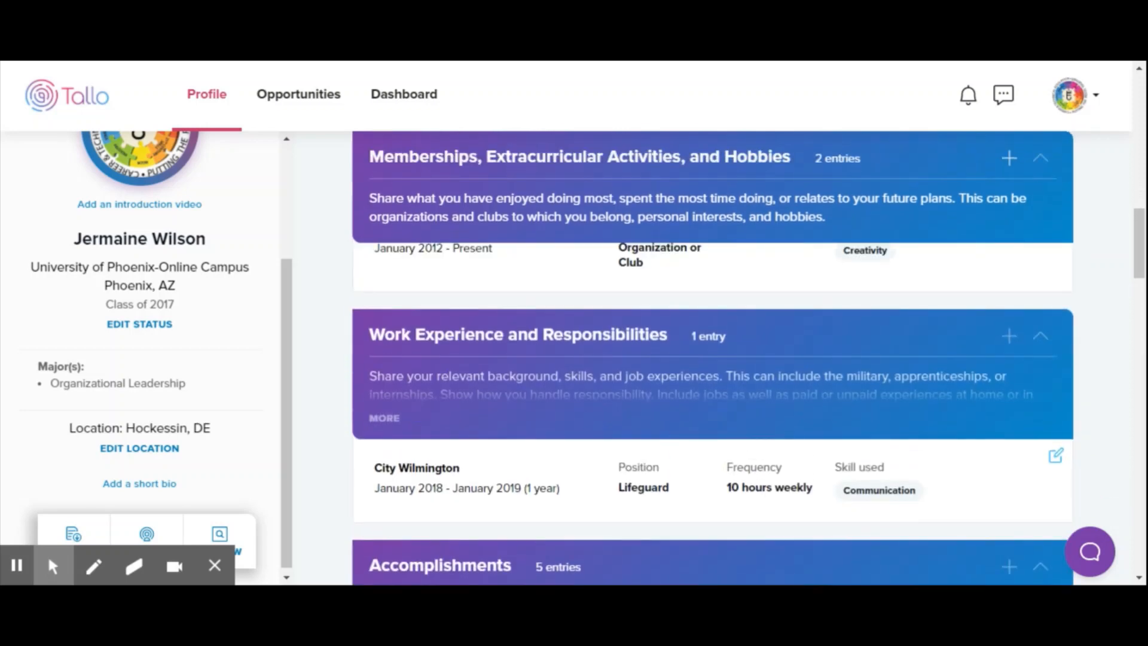
{"action": "scroll", "coordinate": [700, 351], "scroll_direction": "down", "scroll_amount": 2}
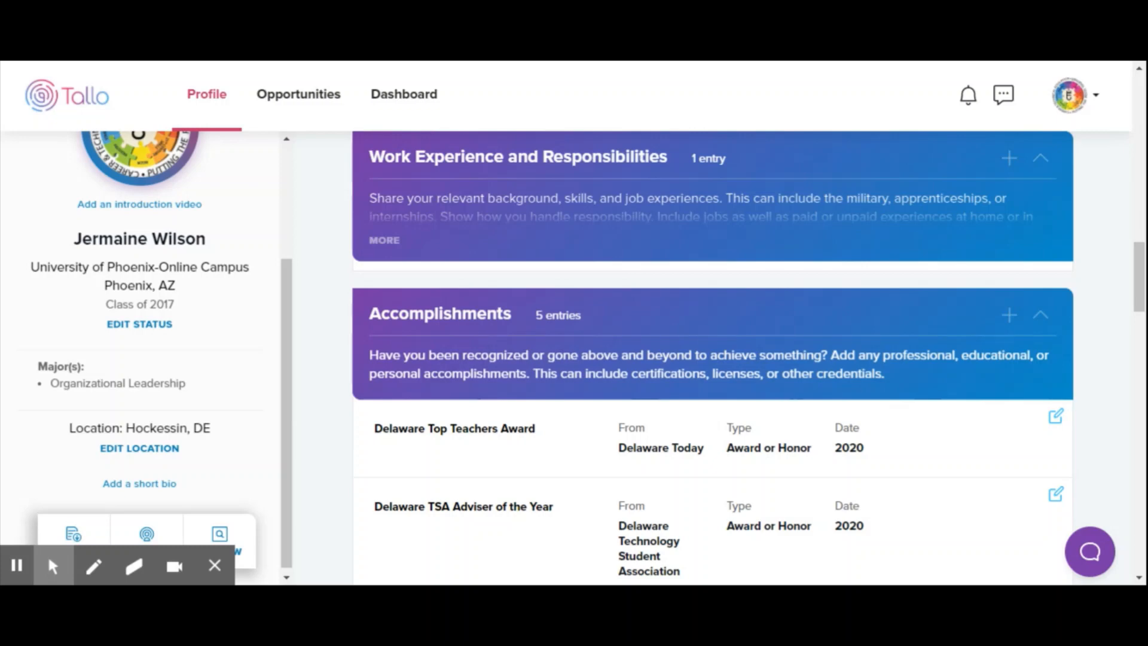
{"action": "left_click", "coordinate": [1009, 316]}
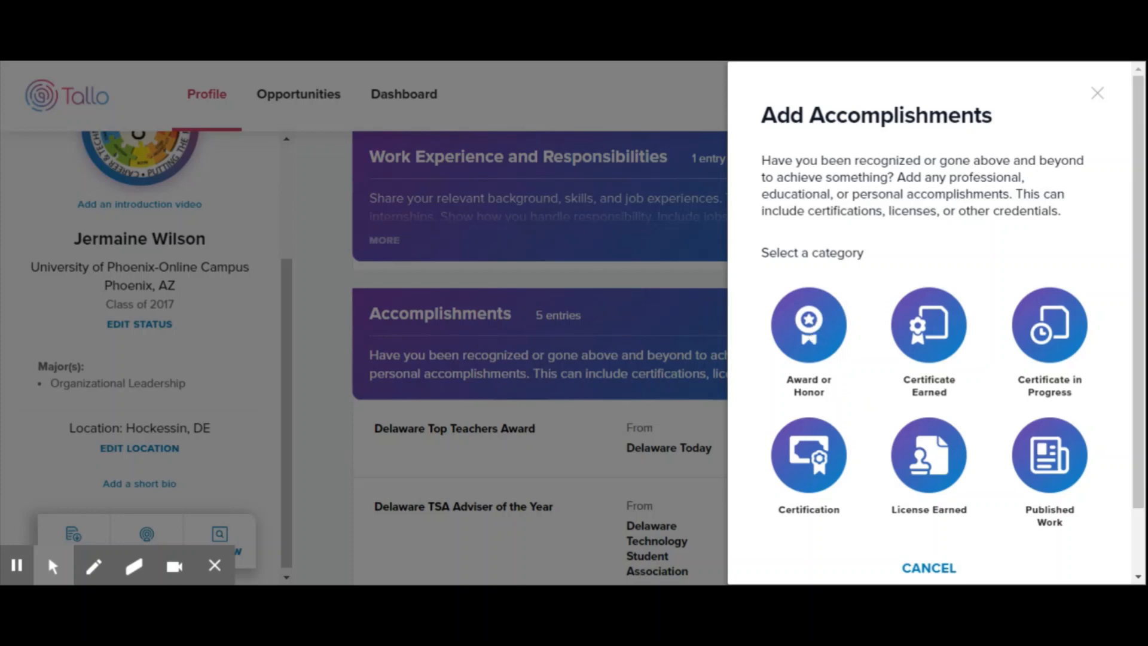
{"action": "left_click", "coordinate": [810, 332]}
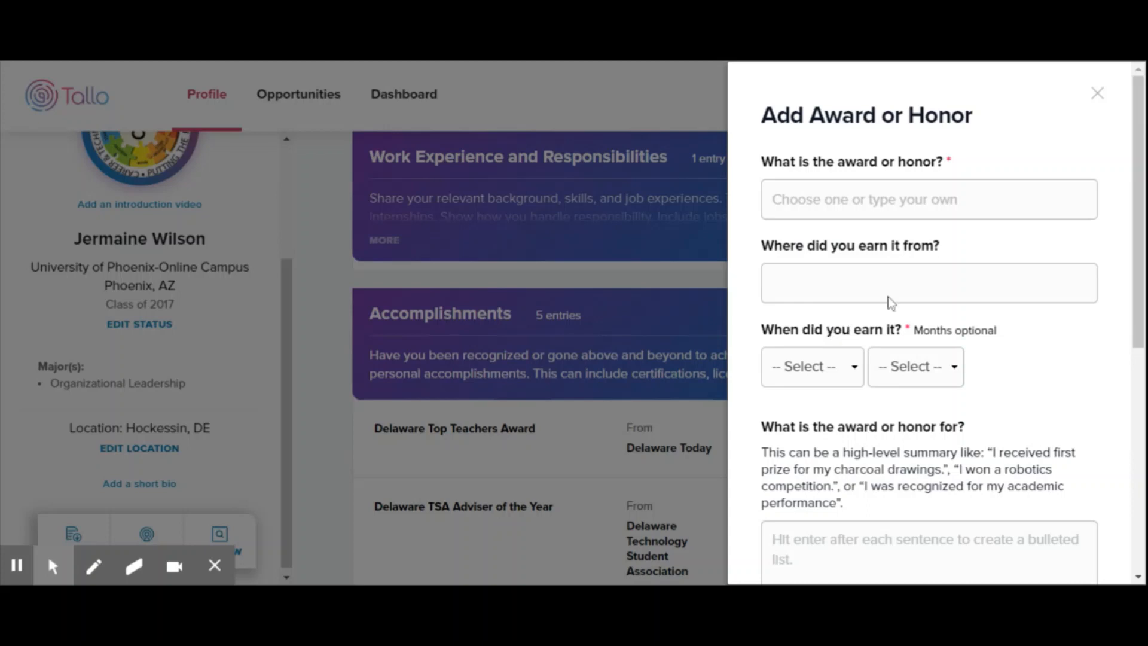
Step: Enter Honor Roll as the award, H.B. DuPont Middle School as where it was earned, and 2020 as the year
{"action": "left_click", "coordinate": [867, 199]}
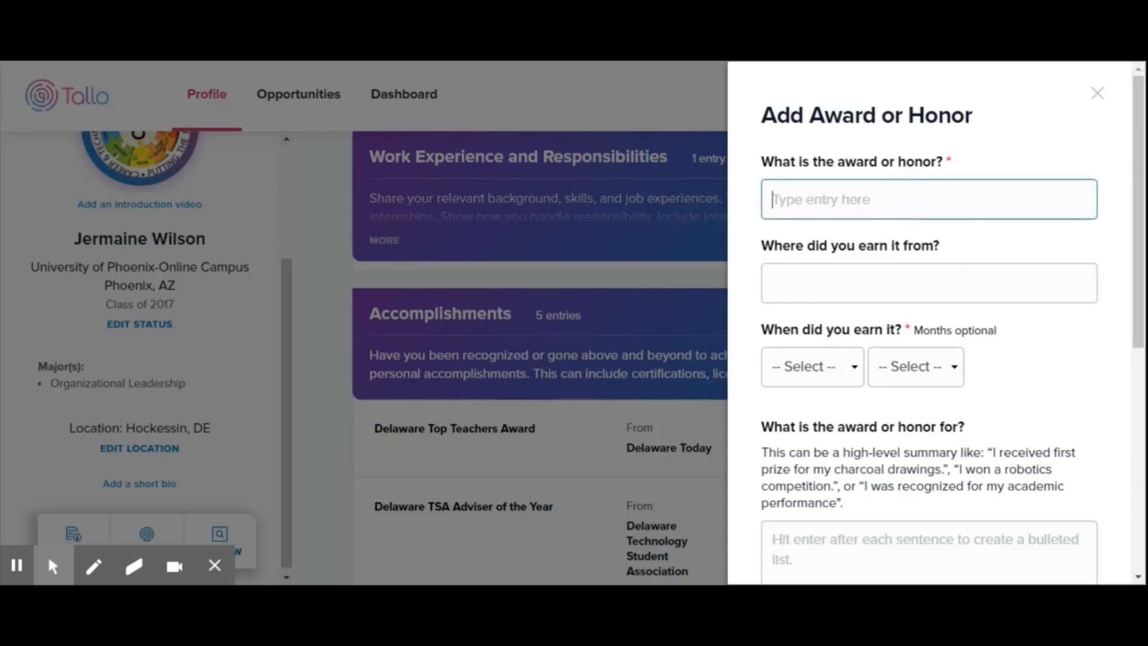
{"action": "type", "text": "Honor "}
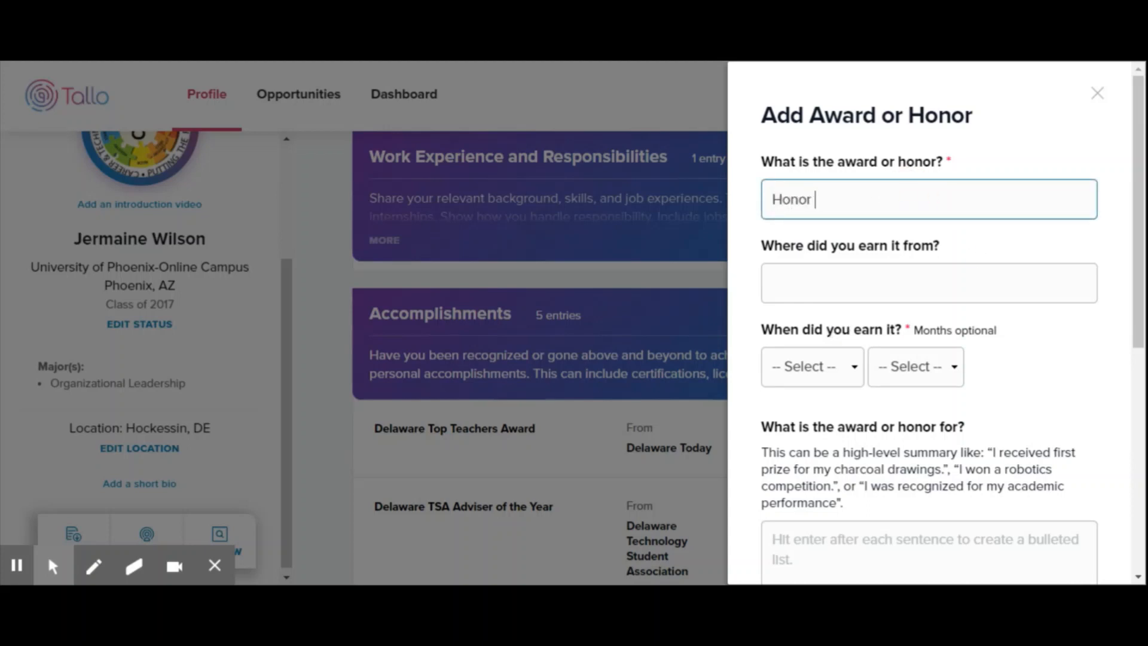
{"action": "type", "text": "Roll"}
{"action": "left_click", "coordinate": [895, 288]}
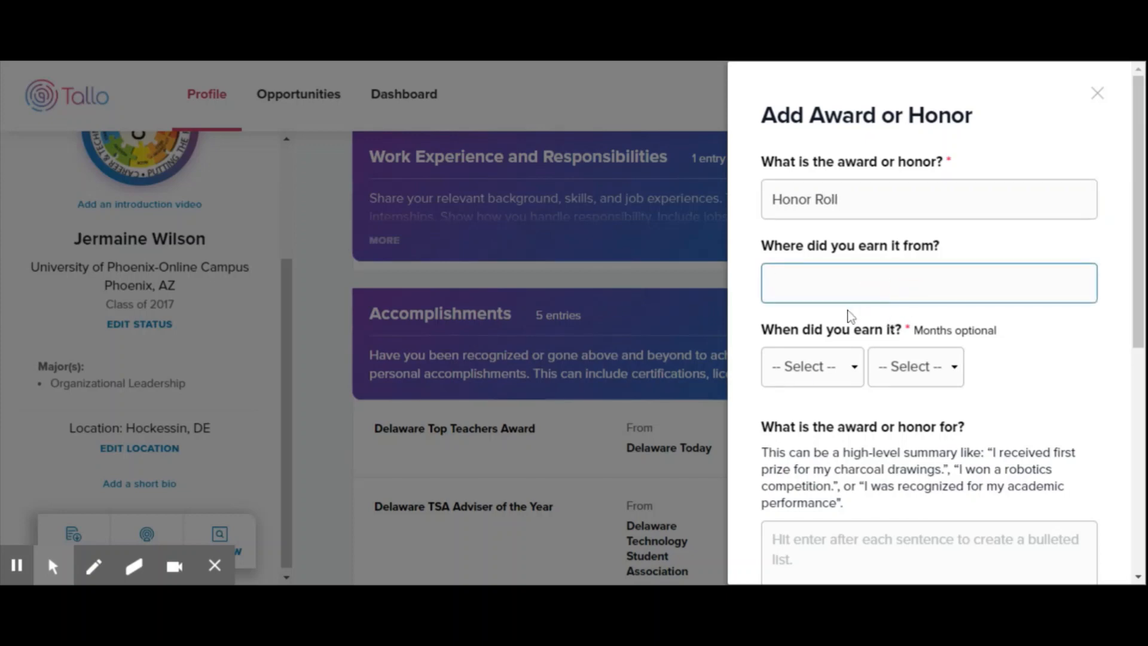
{"action": "type", "text": "H.B. DuPont Middle"}
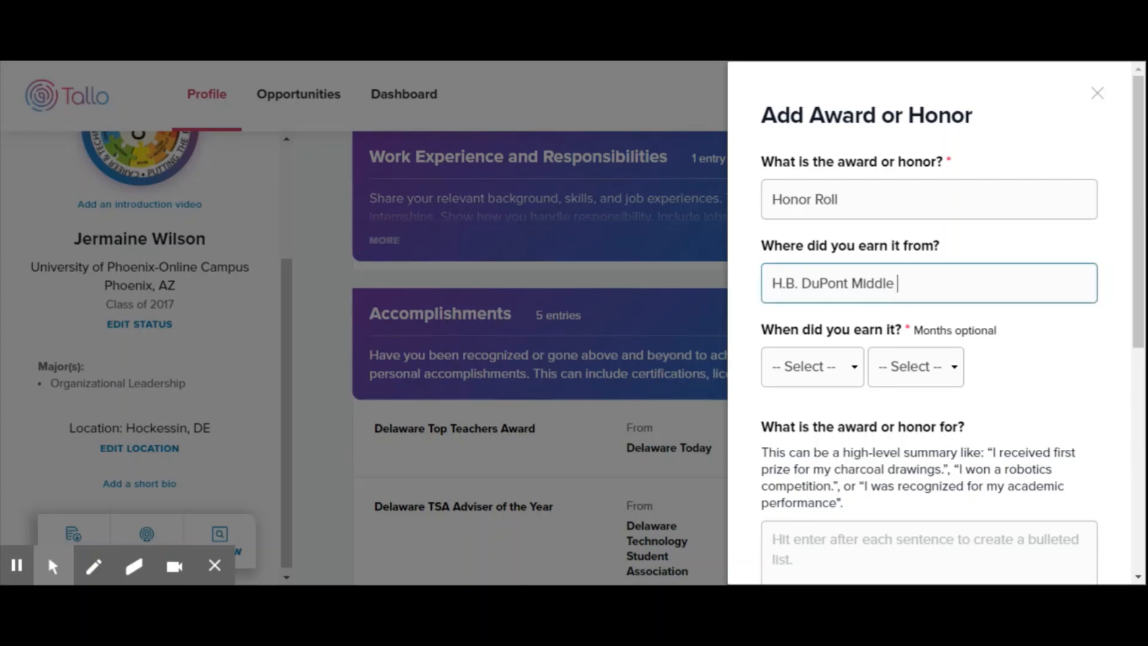
{"action": "type", "text": "School"}
{"action": "left_click", "coordinate": [956, 368]}
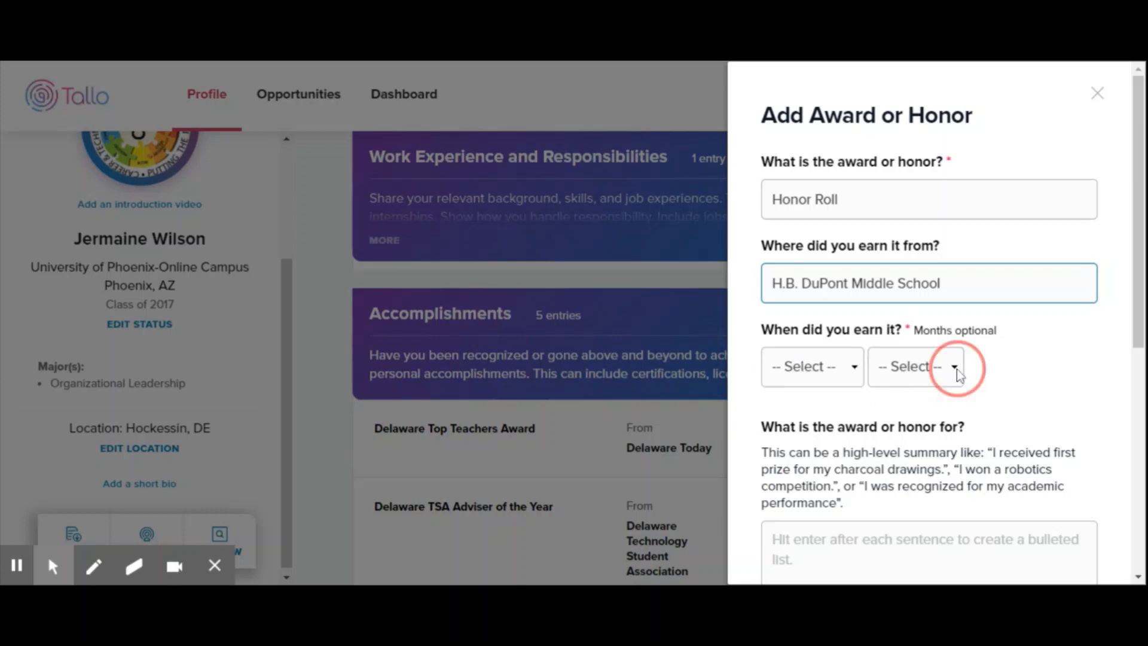
{"action": "left_click", "coordinate": [965, 197]}
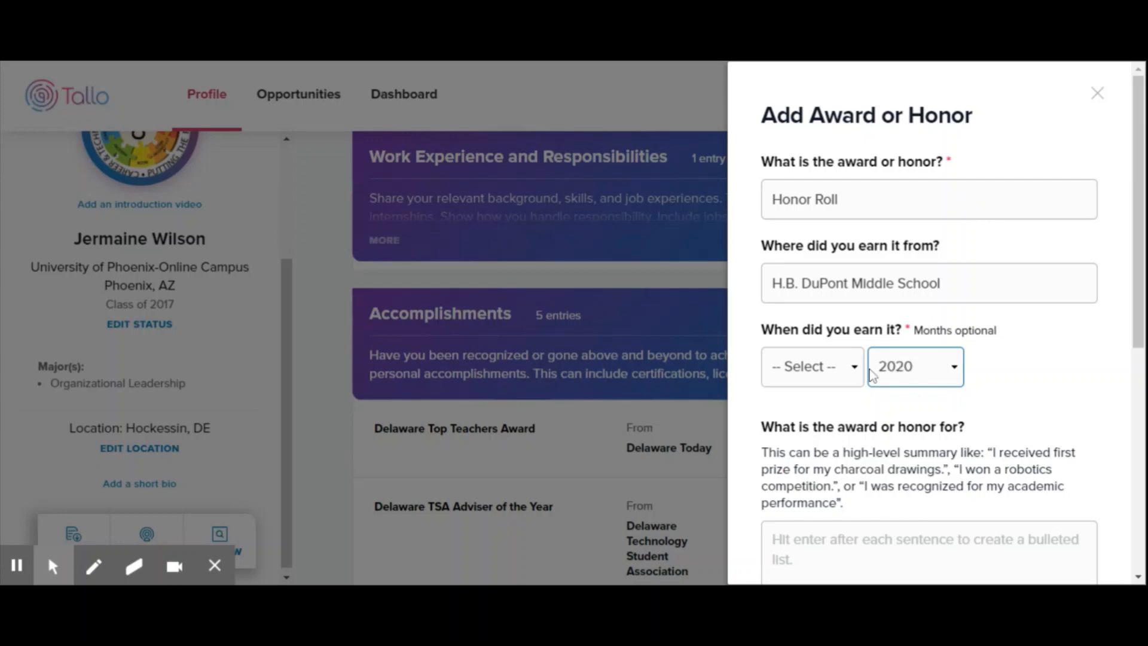
Step: Review the award form's description and supporting files fields, and cancel the entry without saving it
{"action": "scroll", "coordinate": [1027, 391], "scroll_direction": "down", "scroll_amount": 4}
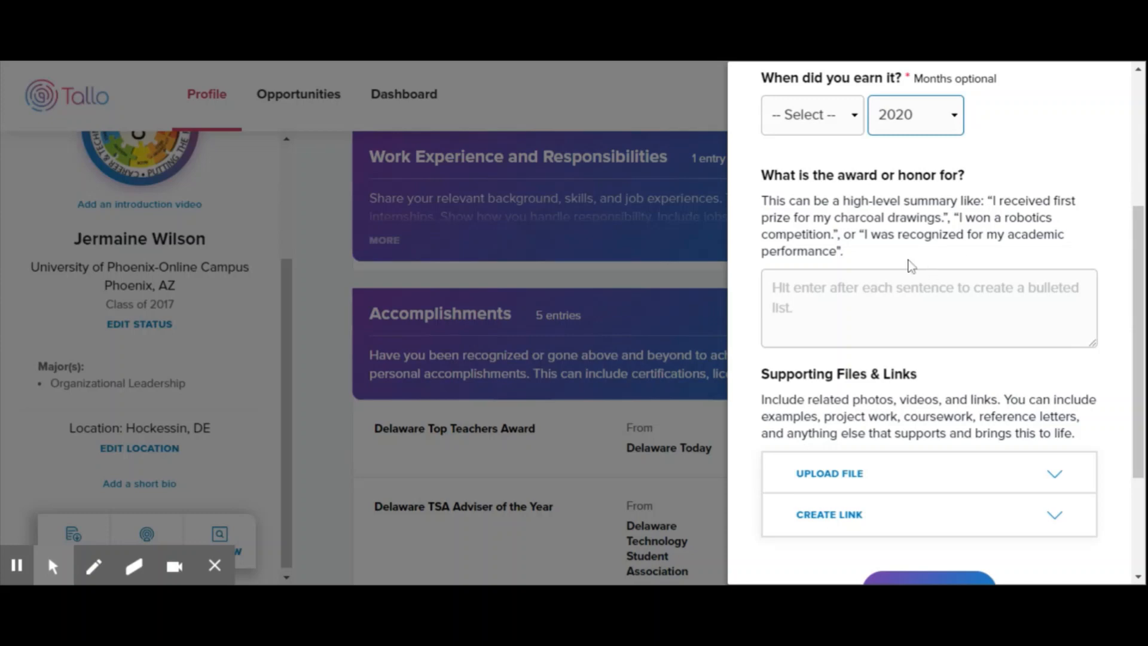
{"action": "scroll", "coordinate": [911, 264], "scroll_direction": "up", "scroll_amount": 4}
{"action": "scroll", "coordinate": [896, 359], "scroll_direction": "down", "scroll_amount": 3}
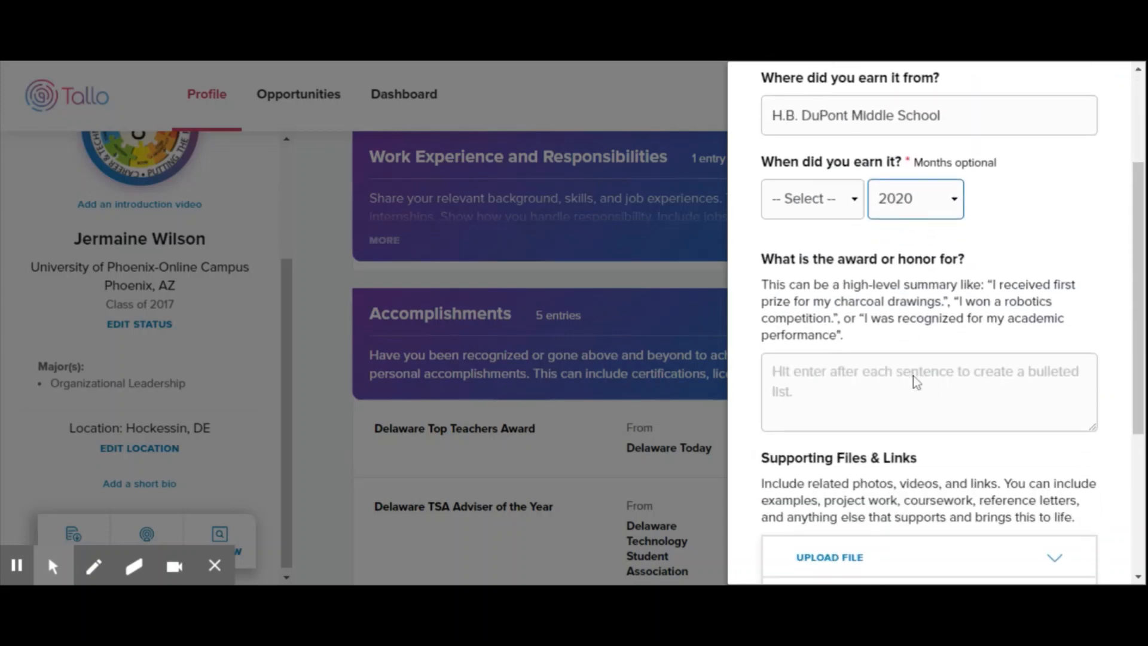
{"action": "scroll", "coordinate": [956, 167], "scroll_direction": "up", "scroll_amount": 3}
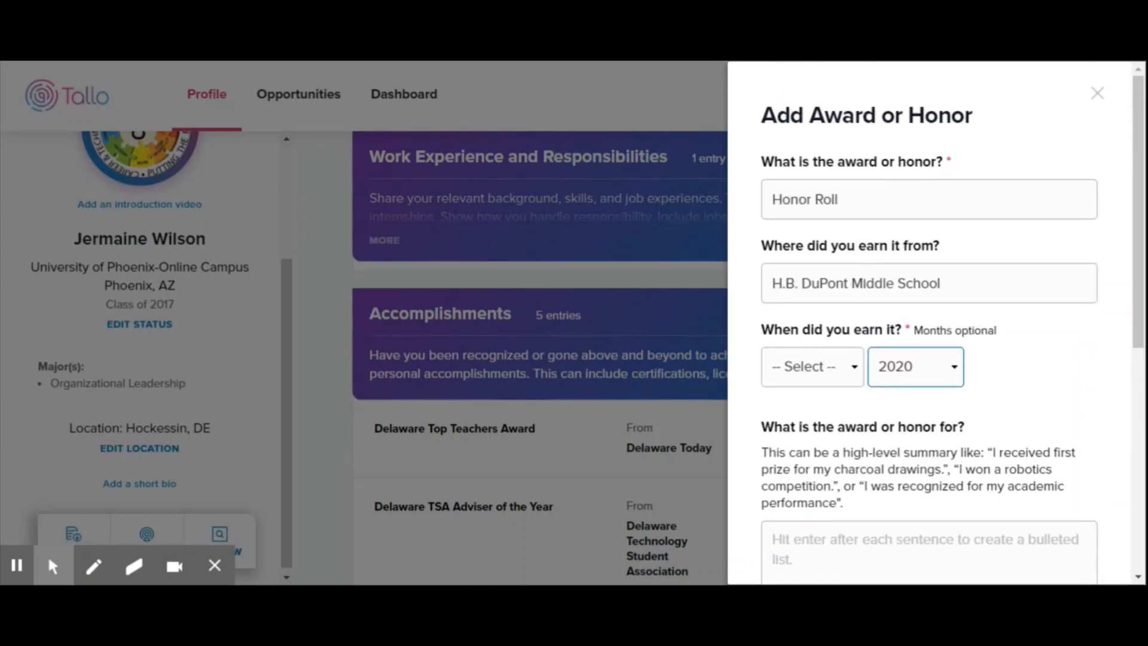
{"action": "scroll", "coordinate": [1035, 485], "scroll_direction": "down", "scroll_amount": 3}
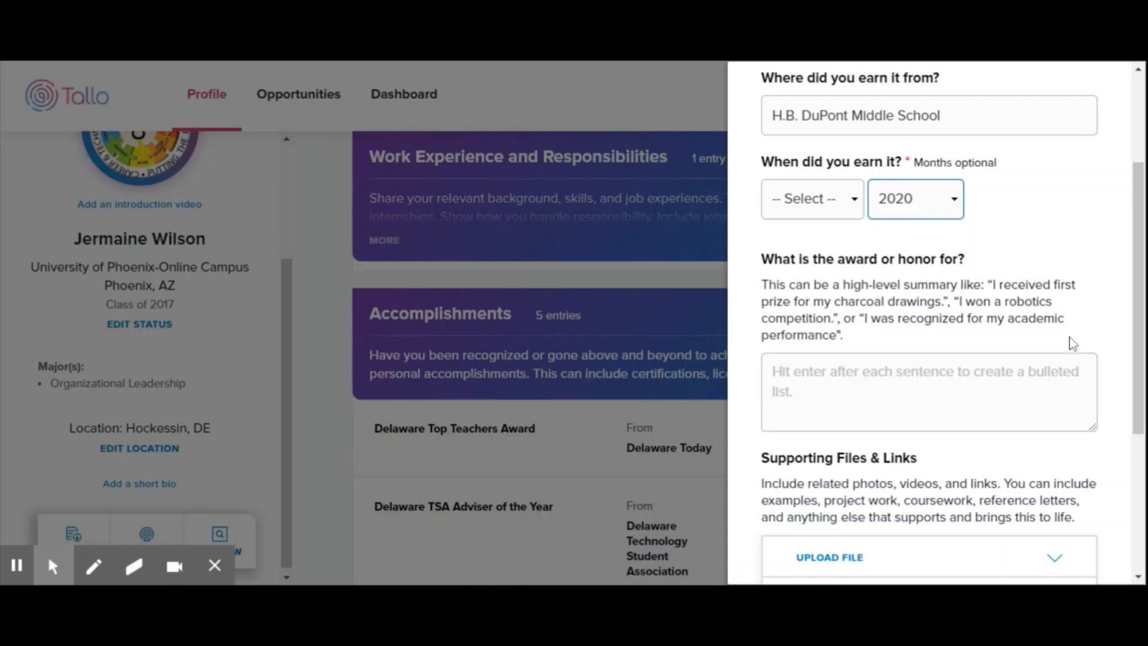
{"action": "scroll", "coordinate": [1072, 342], "scroll_direction": "down", "scroll_amount": 3}
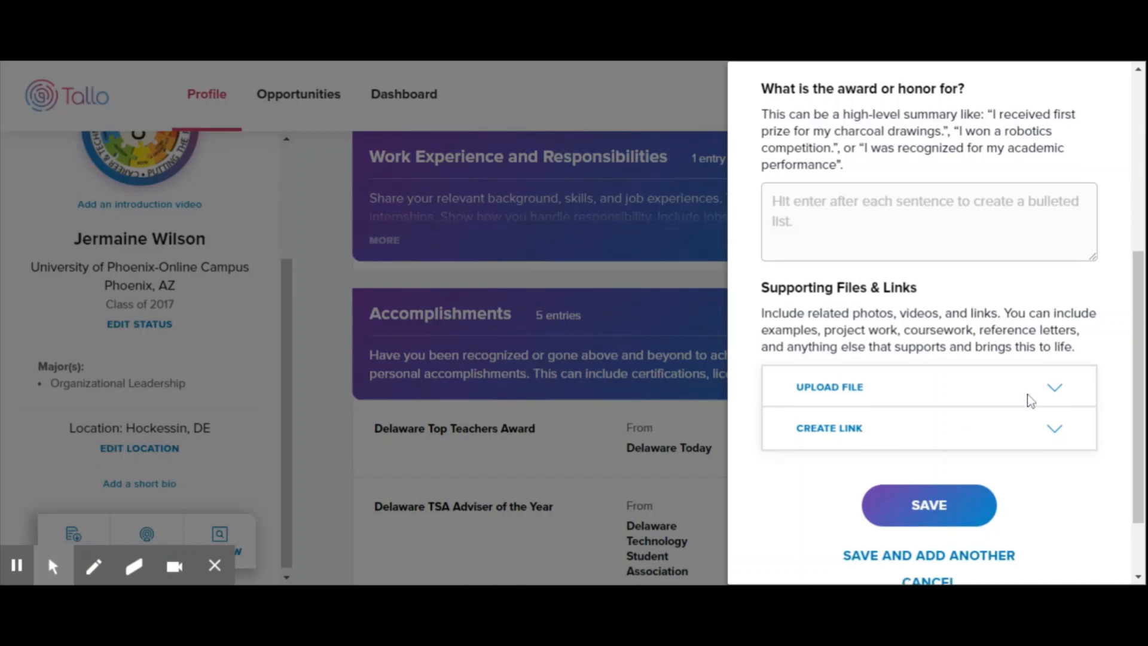
{"action": "scroll", "coordinate": [1028, 400], "scroll_direction": "down", "scroll_amount": 2}
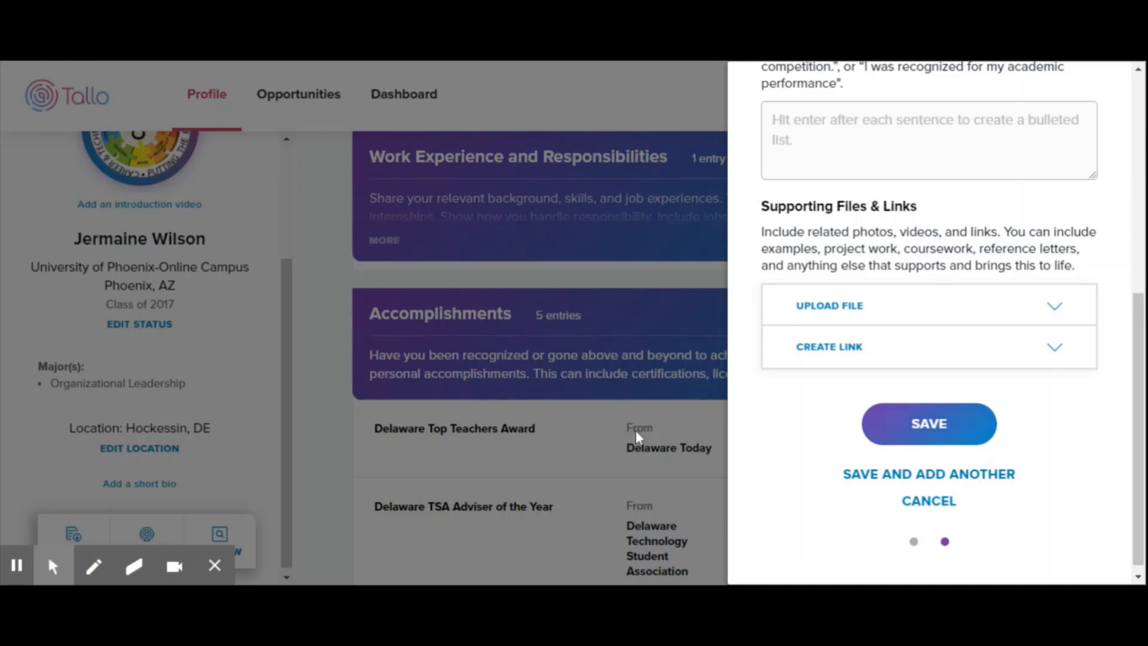
{"action": "left_click", "coordinate": [944, 502]}
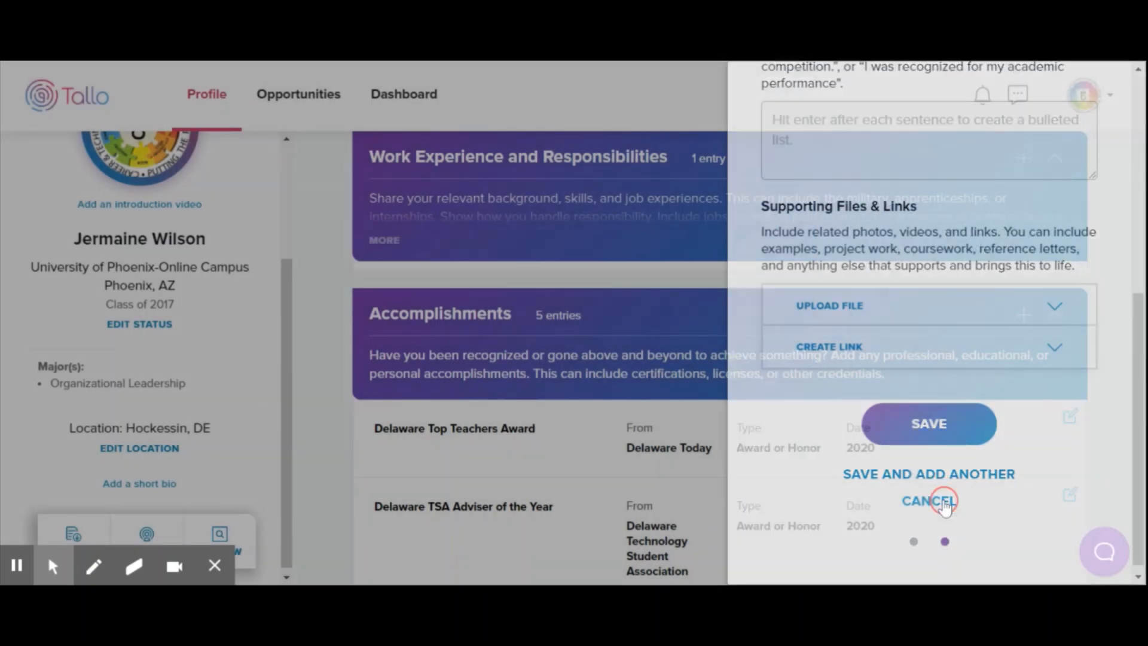
Step: Look through the existing Accomplishments entries and on to the schools listed in the Education section
{"action": "scroll", "coordinate": [843, 366], "scroll_direction": "down", "scroll_amount": 3}
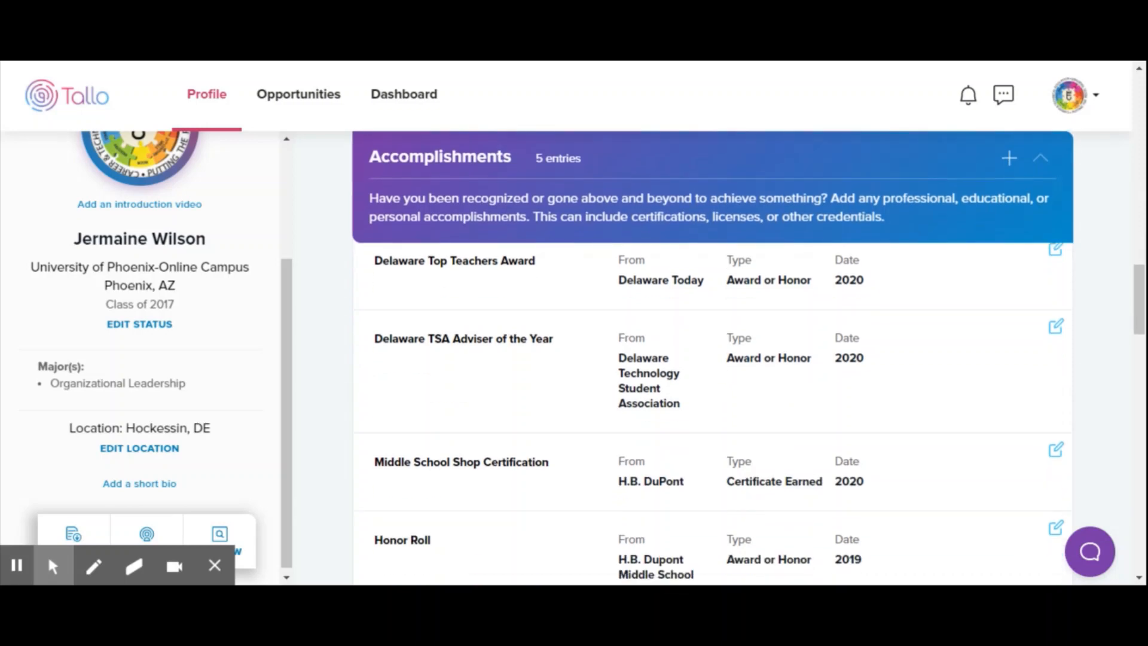
{"action": "scroll", "coordinate": [861, 361], "scroll_direction": "down", "scroll_amount": 1}
{"action": "scroll", "coordinate": [861, 361], "scroll_direction": "up", "scroll_amount": 1}
{"action": "scroll", "coordinate": [913, 318], "scroll_direction": "down", "scroll_amount": 5}
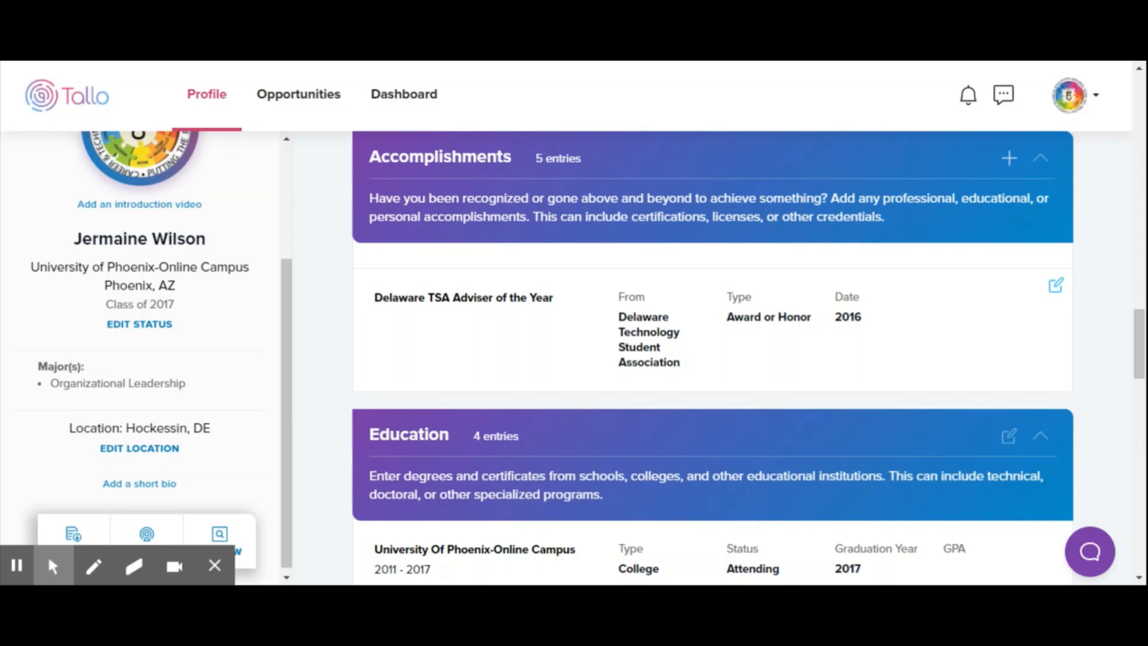
{"action": "scroll", "coordinate": [911, 328], "scroll_direction": "up", "scroll_amount": 2}
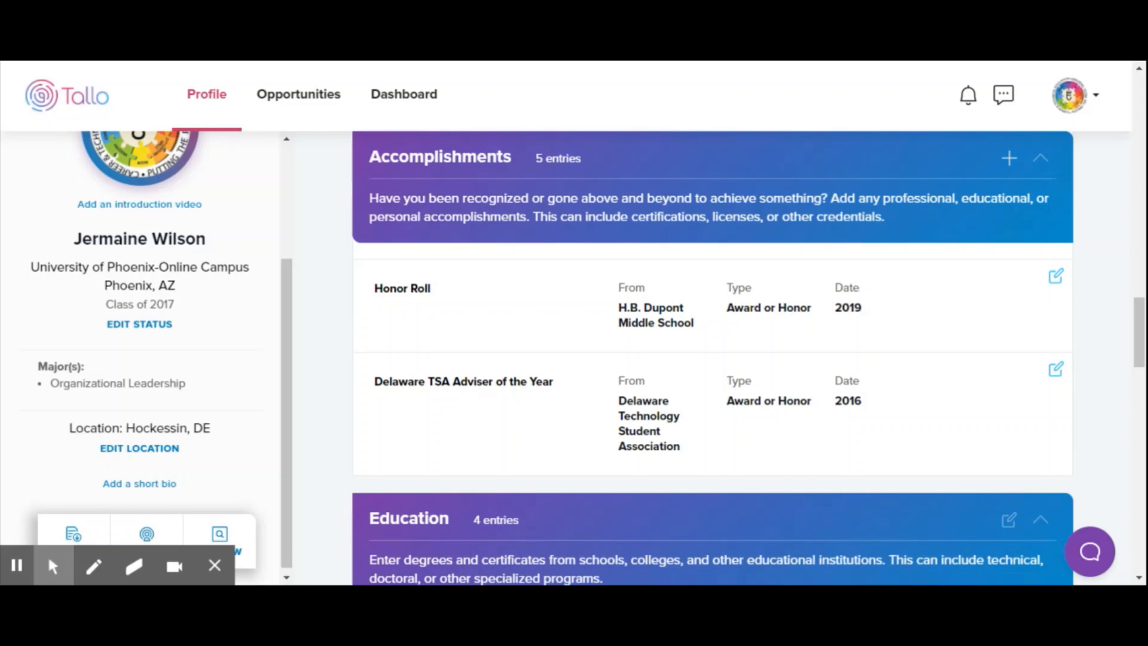
{"action": "scroll", "coordinate": [850, 311], "scroll_direction": "down", "scroll_amount": 3}
{"action": "scroll", "coordinate": [850, 315], "scroll_direction": "down", "scroll_amount": 2}
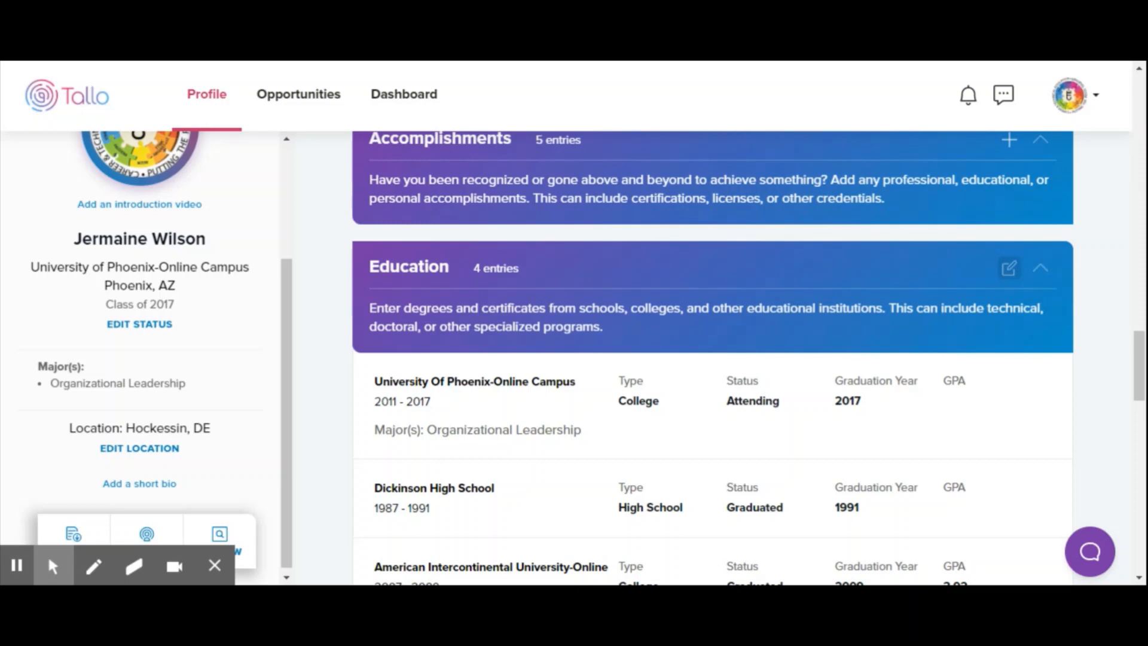
Step: Start adding a school in the Education section with Middle School as its level
{"action": "left_click", "coordinate": [1009, 269]}
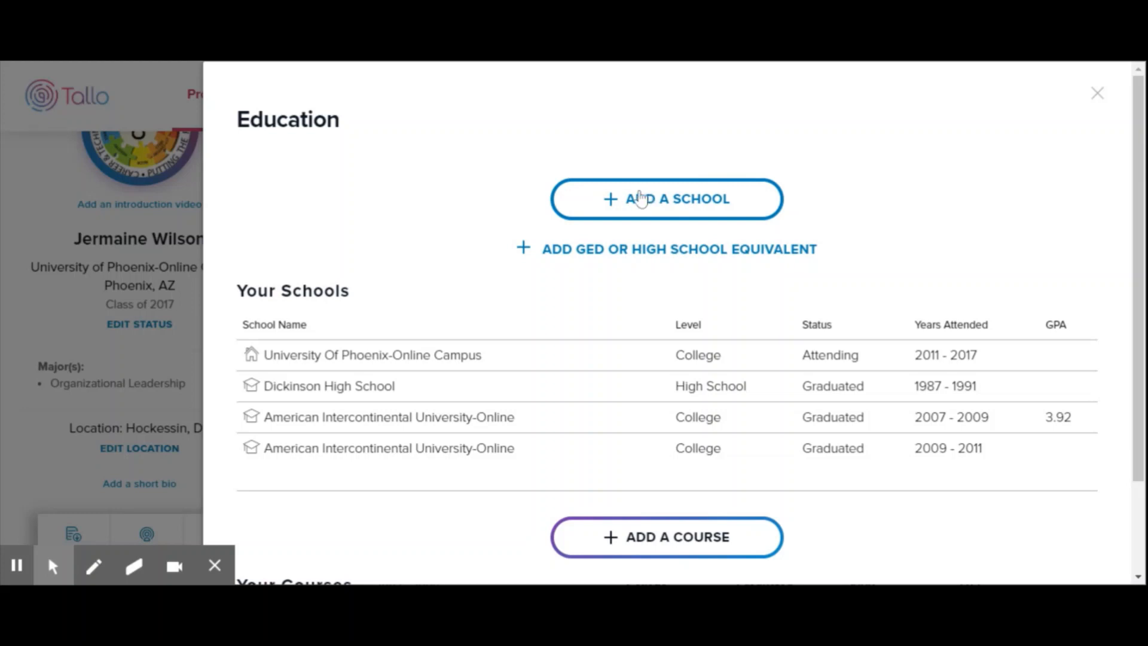
{"action": "left_click", "coordinate": [665, 213]}
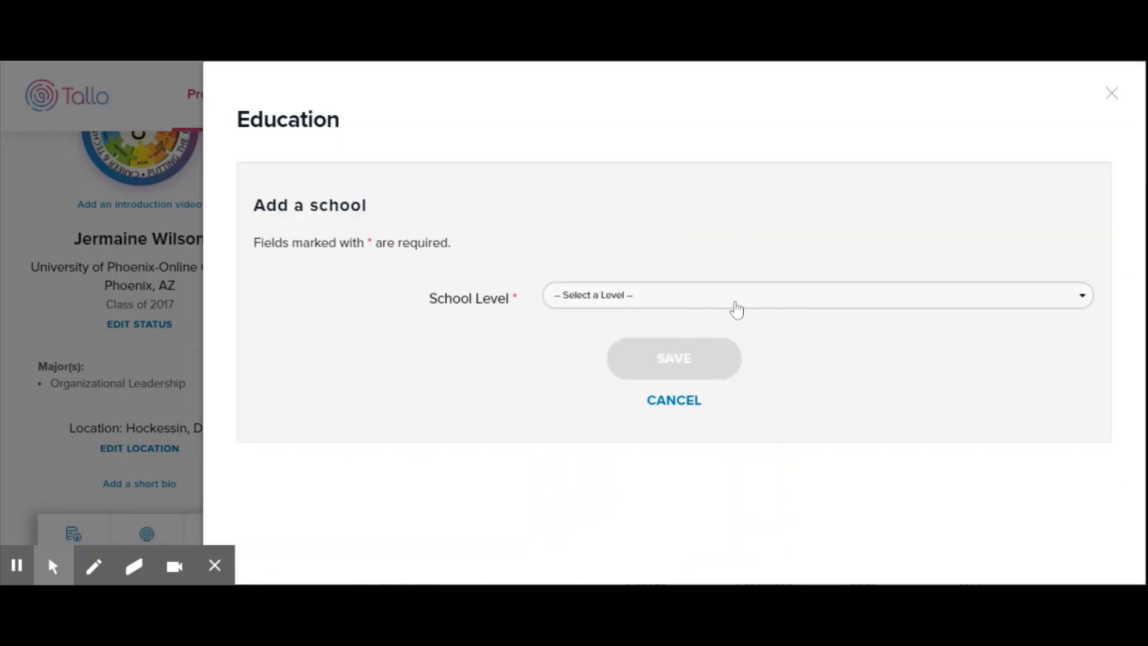
{"action": "left_click", "coordinate": [771, 304]}
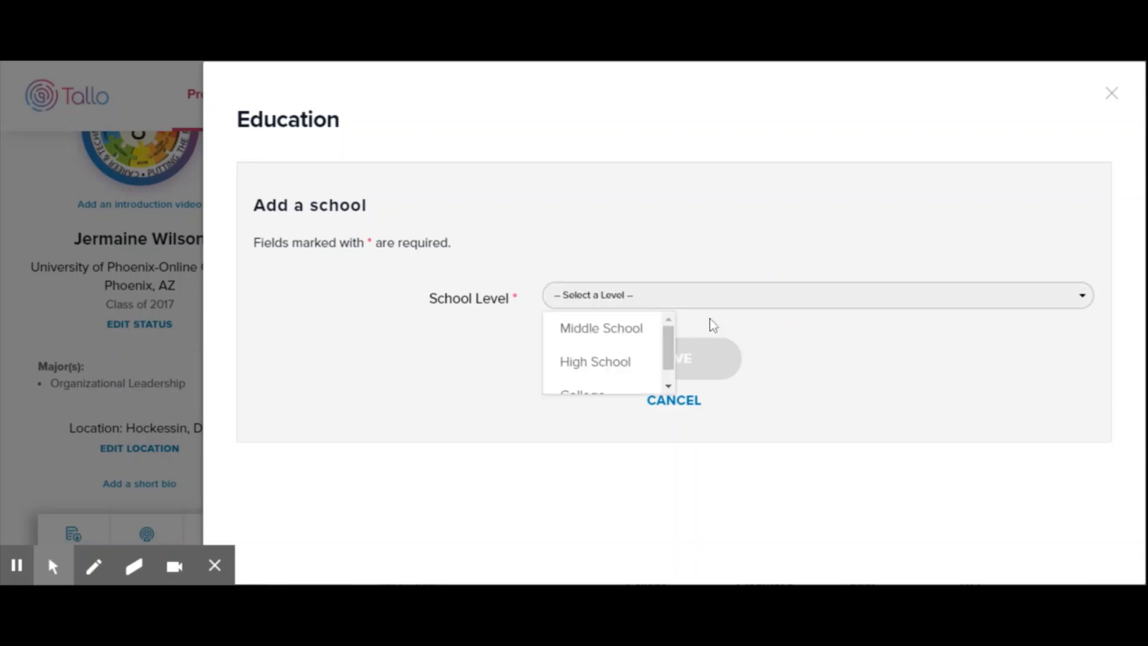
{"action": "left_click", "coordinate": [639, 341]}
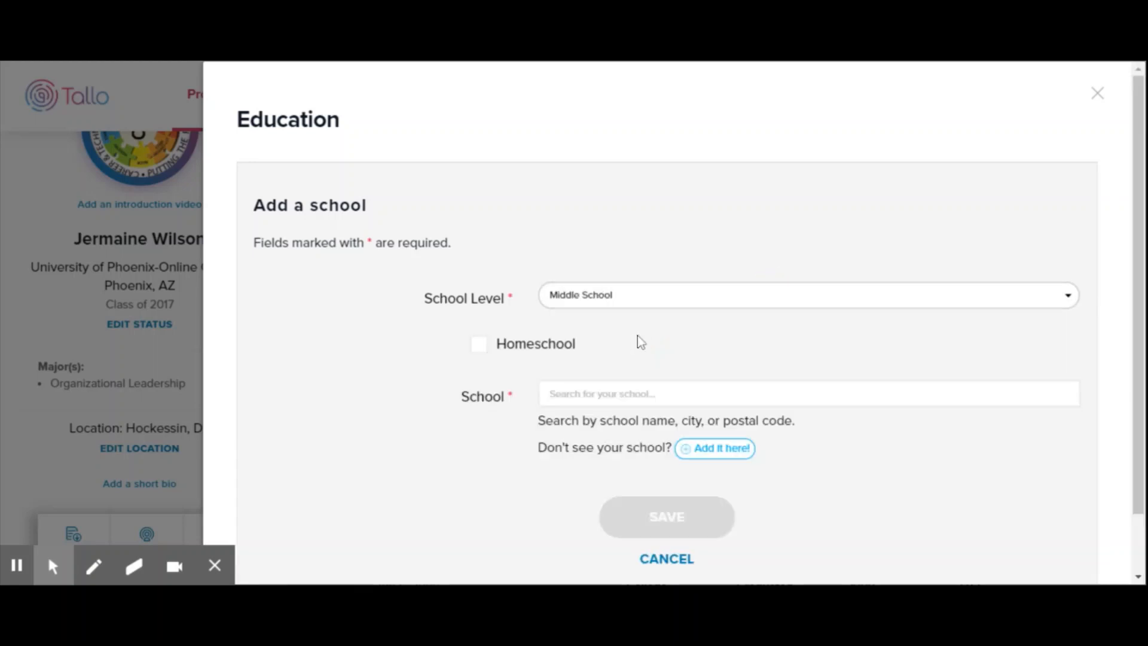
{"action": "scroll", "coordinate": [792, 346], "scroll_direction": "down", "scroll_amount": 1}
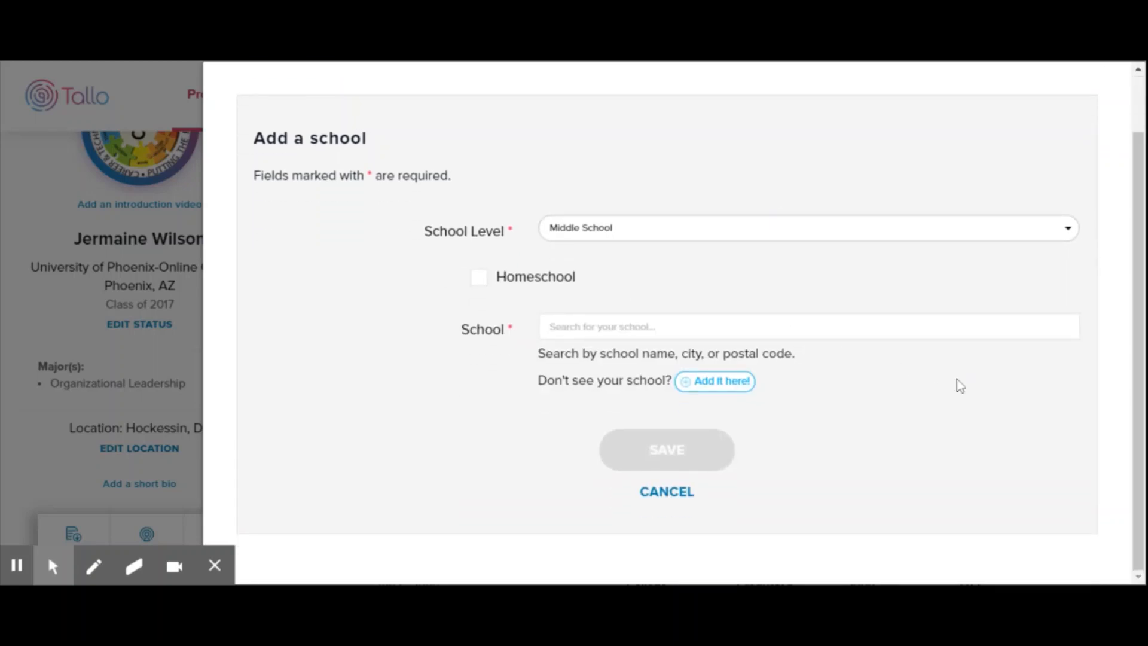
Step: Search for the school by postal code 19707 and select DUPONT (H.B.) MIDDLE SCHOOL
{"action": "left_click", "coordinate": [974, 326]}
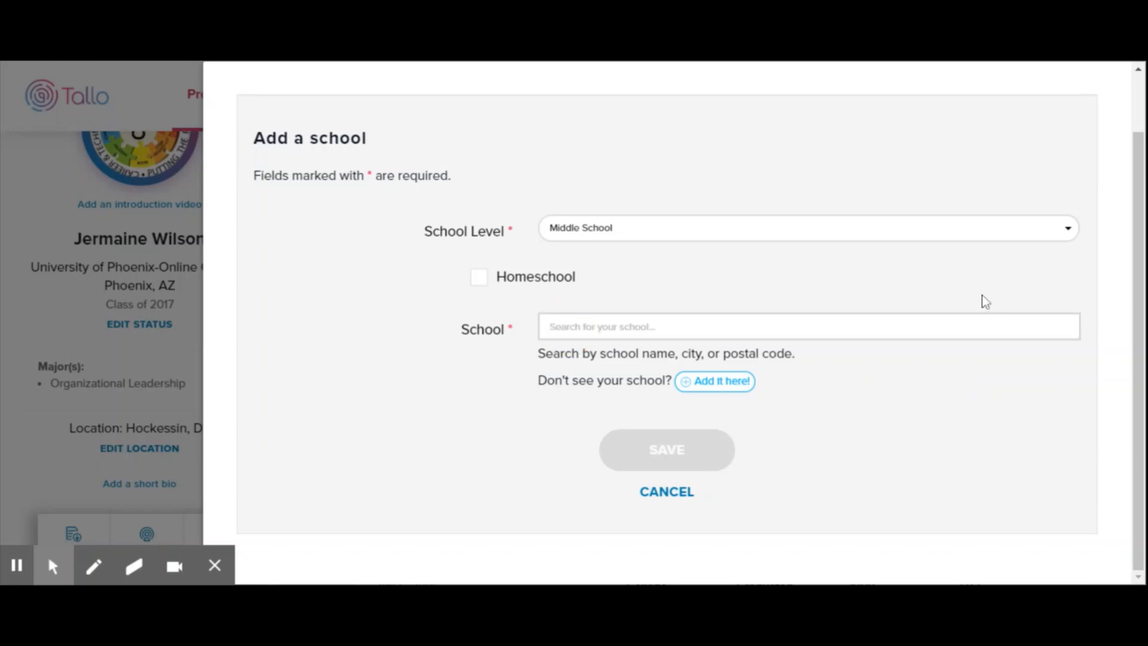
{"action": "type", "text": "H"}
{"action": "key", "text": "BackSpace"}
{"action": "type", "text": "19707"}
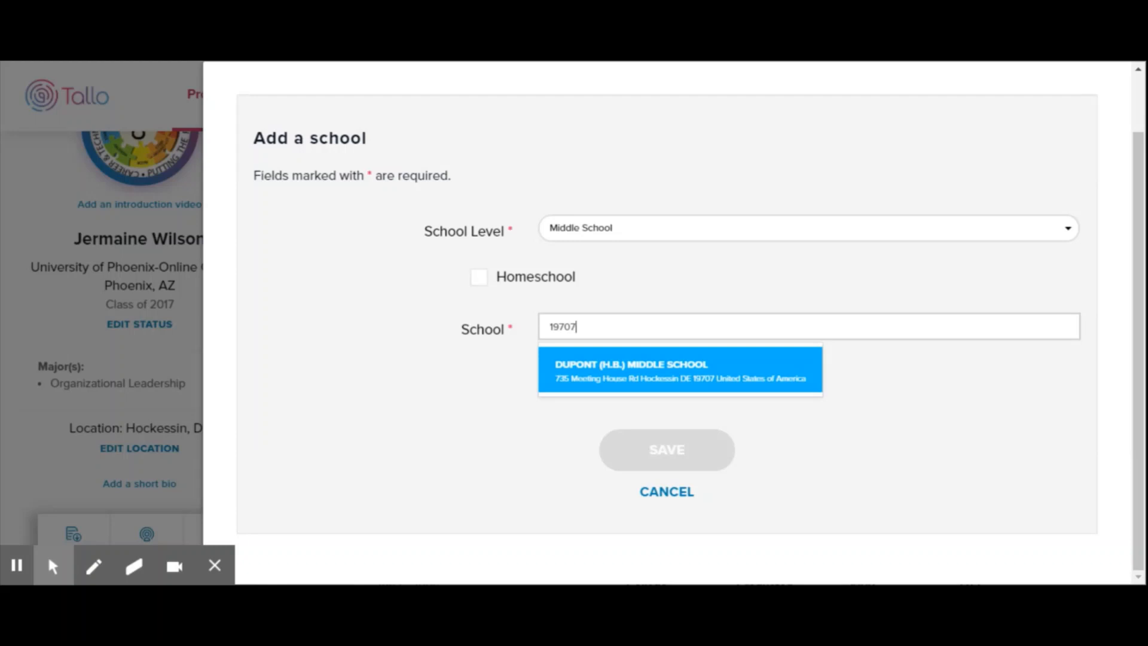
{"action": "left_click", "coordinate": [637, 380]}
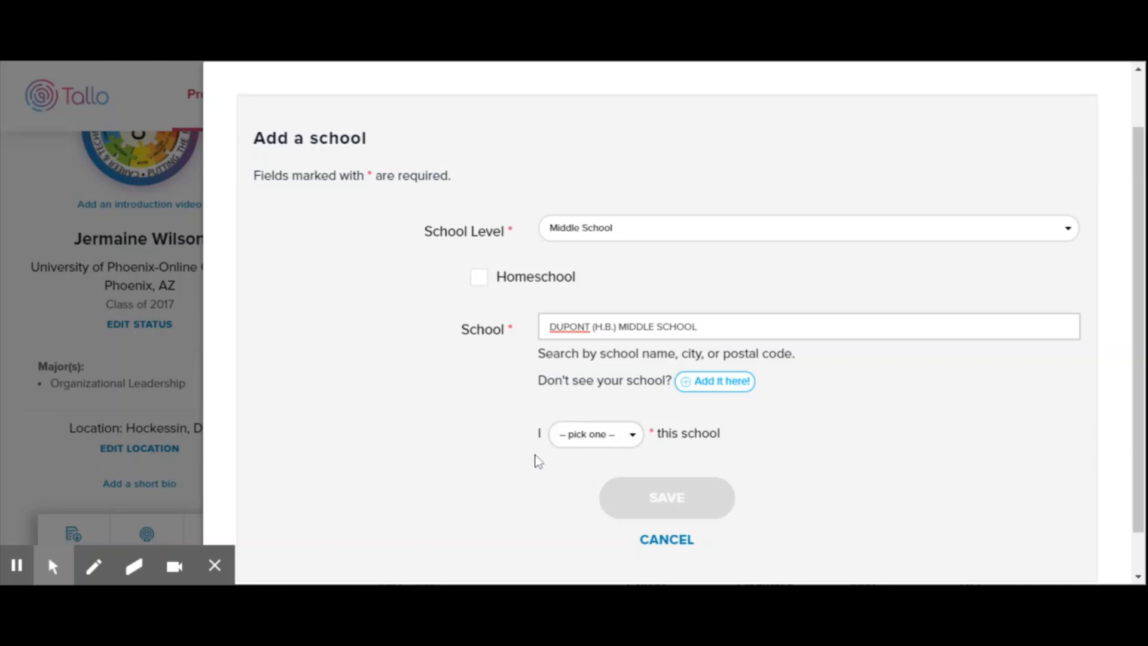
Step: Mark the school as currently being attended and set the class to Eighth Grade, leaving the start year unselected
{"action": "left_click", "coordinate": [632, 436]}
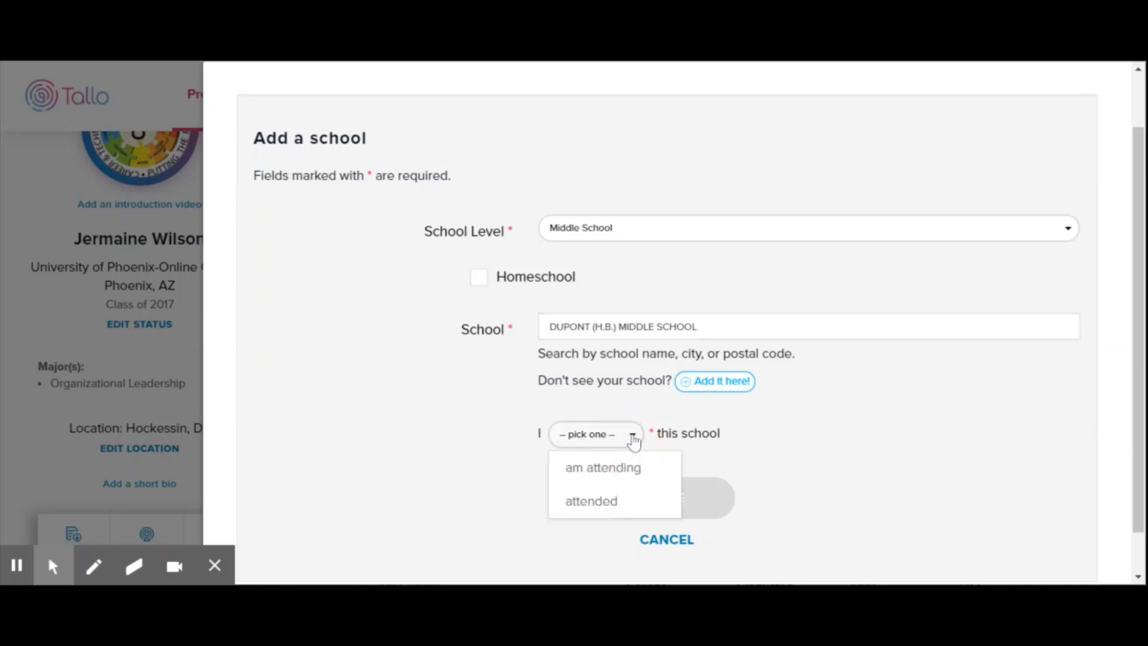
{"action": "left_click", "coordinate": [617, 477]}
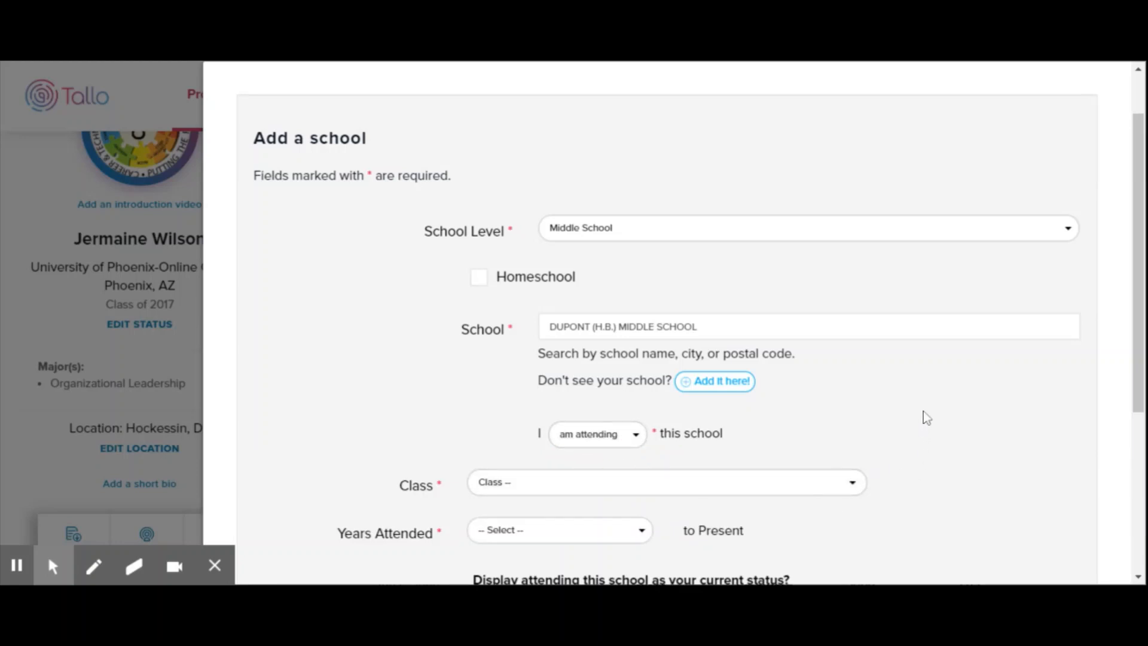
{"action": "scroll", "coordinate": [926, 405], "scroll_direction": "down", "scroll_amount": 2}
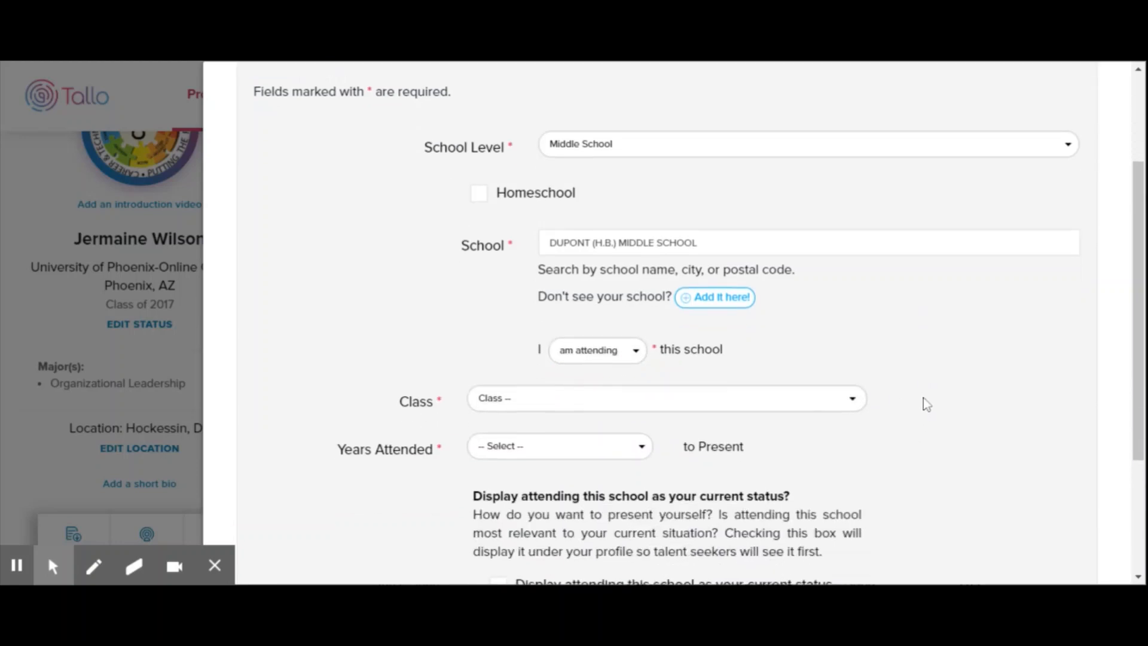
{"action": "left_click", "coordinate": [843, 415]}
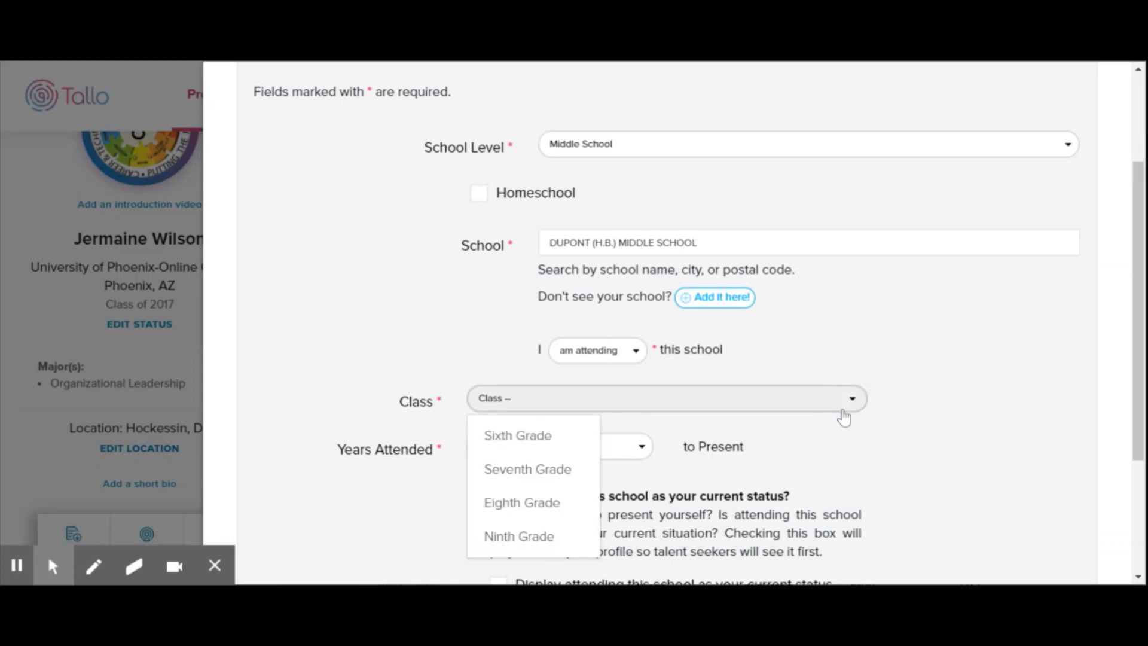
{"action": "left_click", "coordinate": [540, 505]}
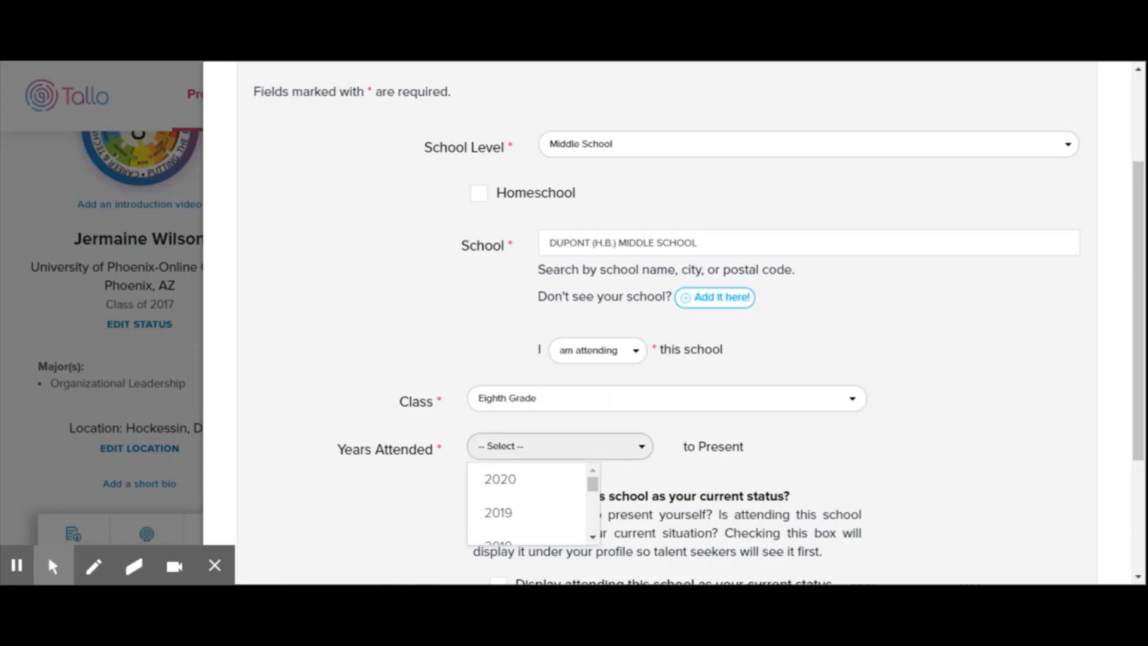
{"action": "left_click", "coordinate": [759, 462]}
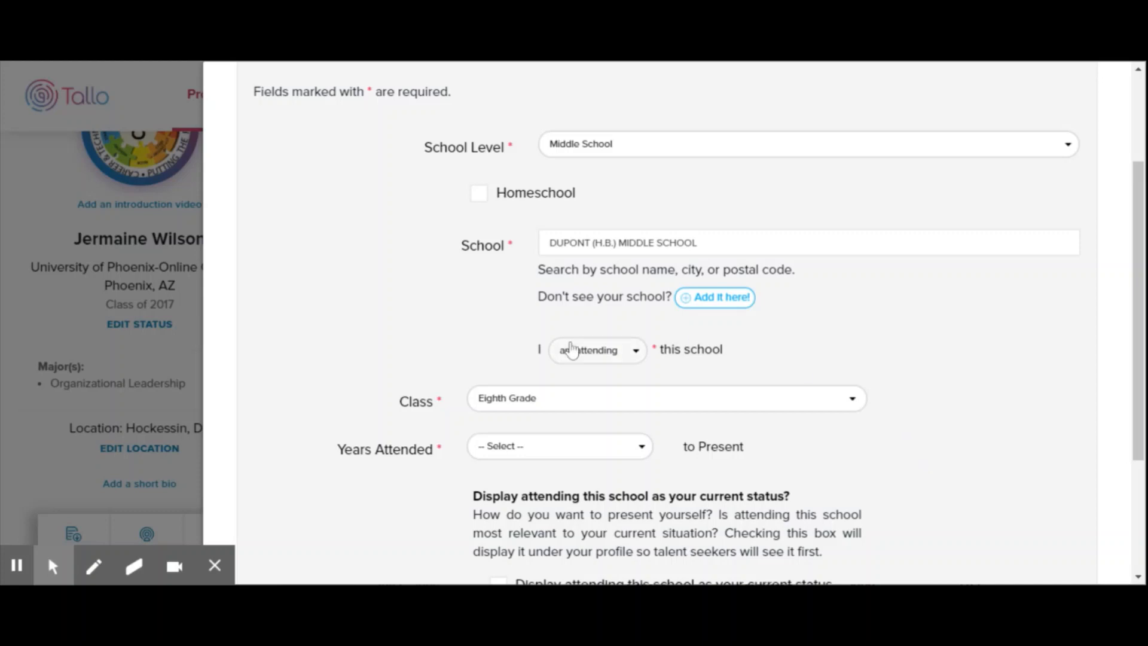
Step: Change the middle school's attendance status to attended and set the years attended to 2018 through 2020
{"action": "left_click", "coordinate": [637, 354]}
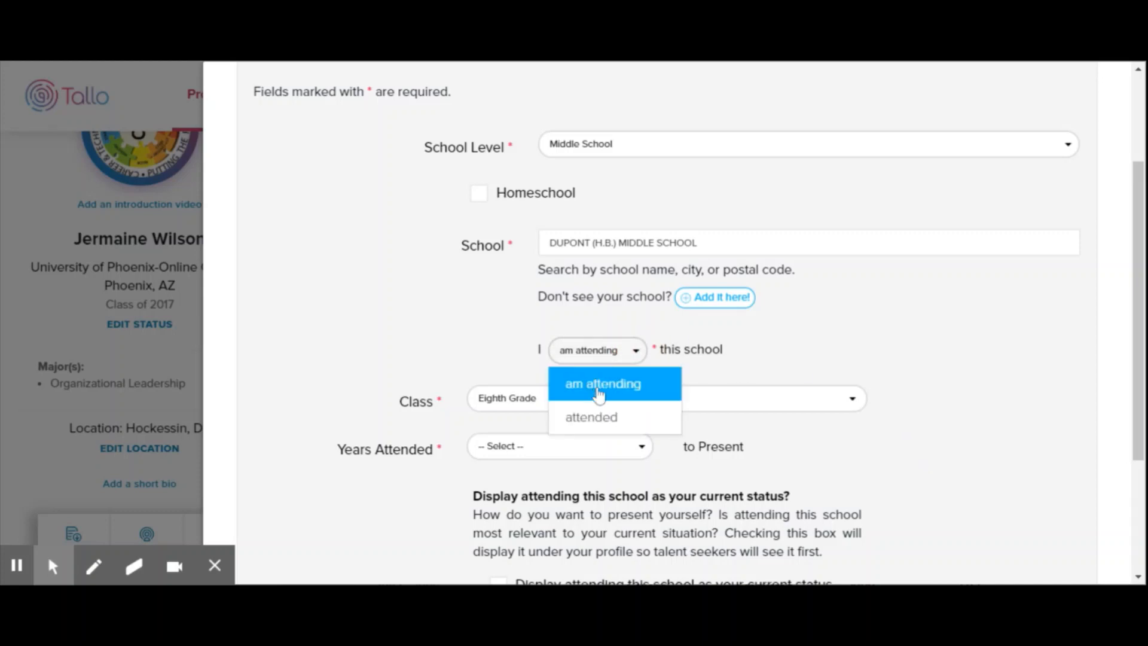
{"action": "left_click", "coordinate": [595, 422]}
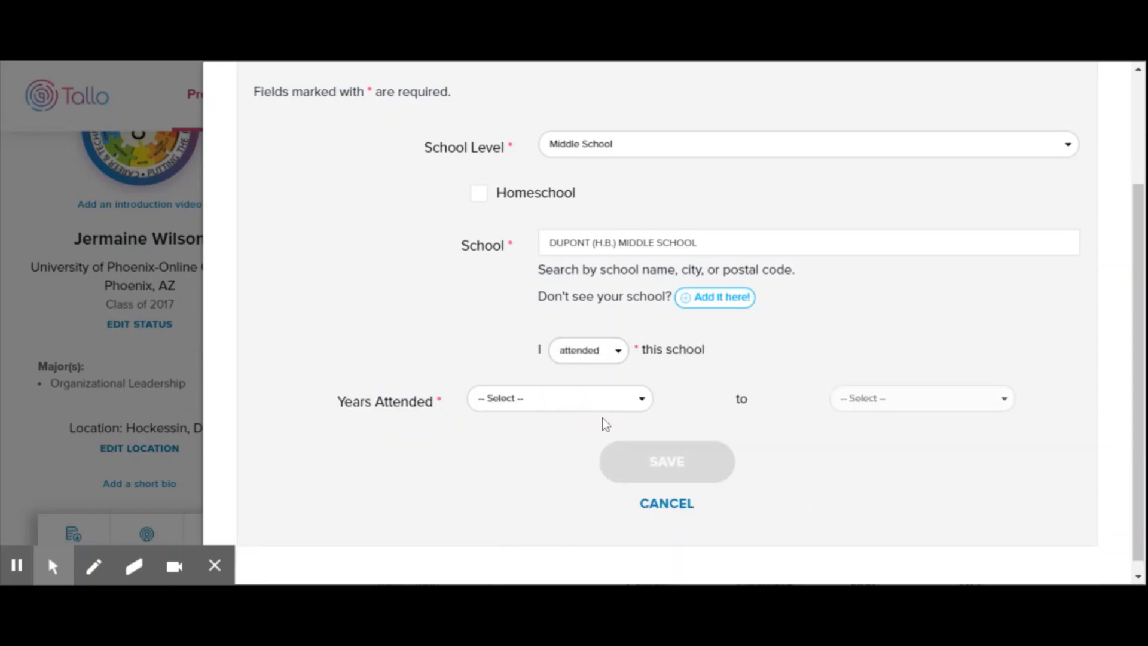
{"action": "left_click", "coordinate": [644, 409]}
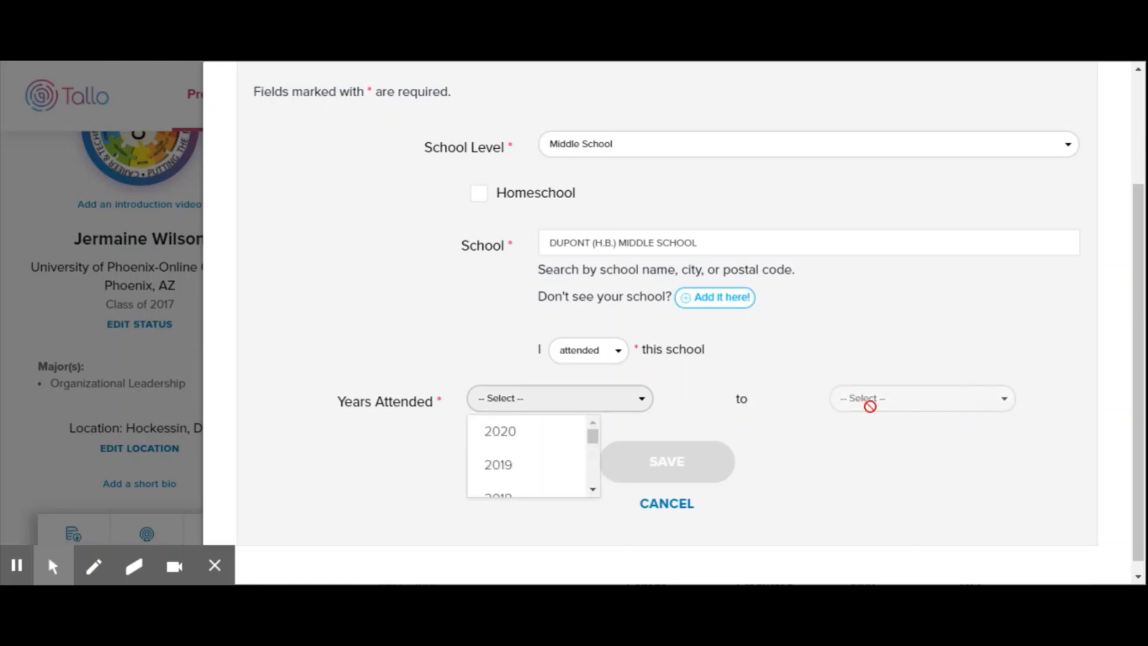
{"action": "left_click", "coordinate": [595, 489]}
{"action": "left_click", "coordinate": [539, 471]}
{"action": "left_click", "coordinate": [970, 406]}
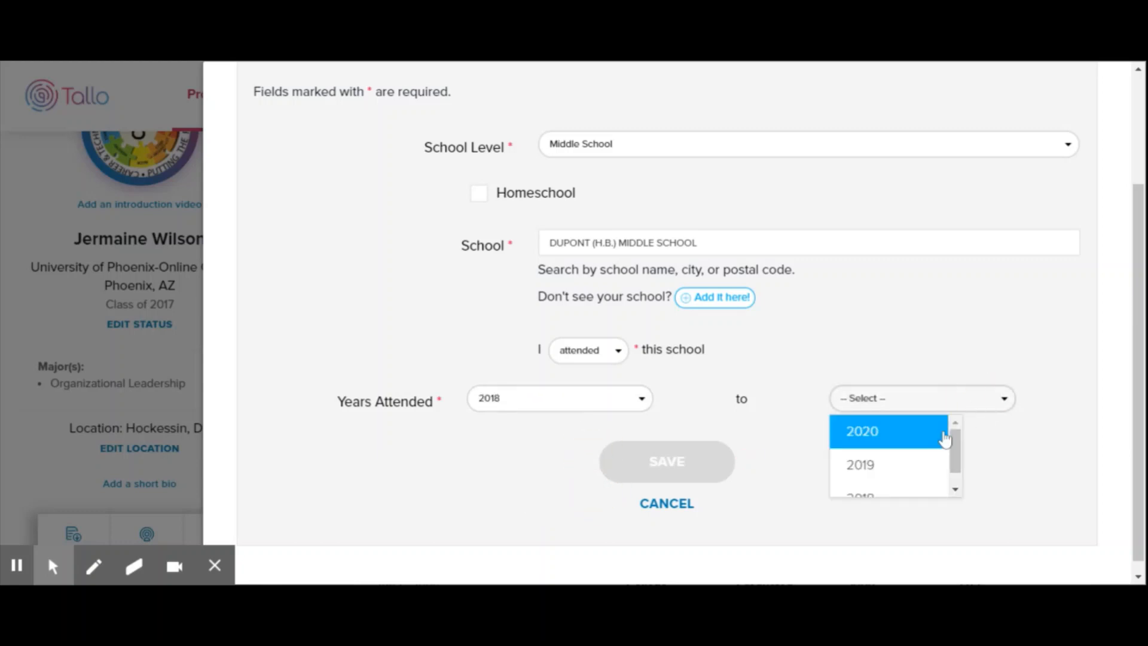
{"action": "left_click", "coordinate": [945, 438]}
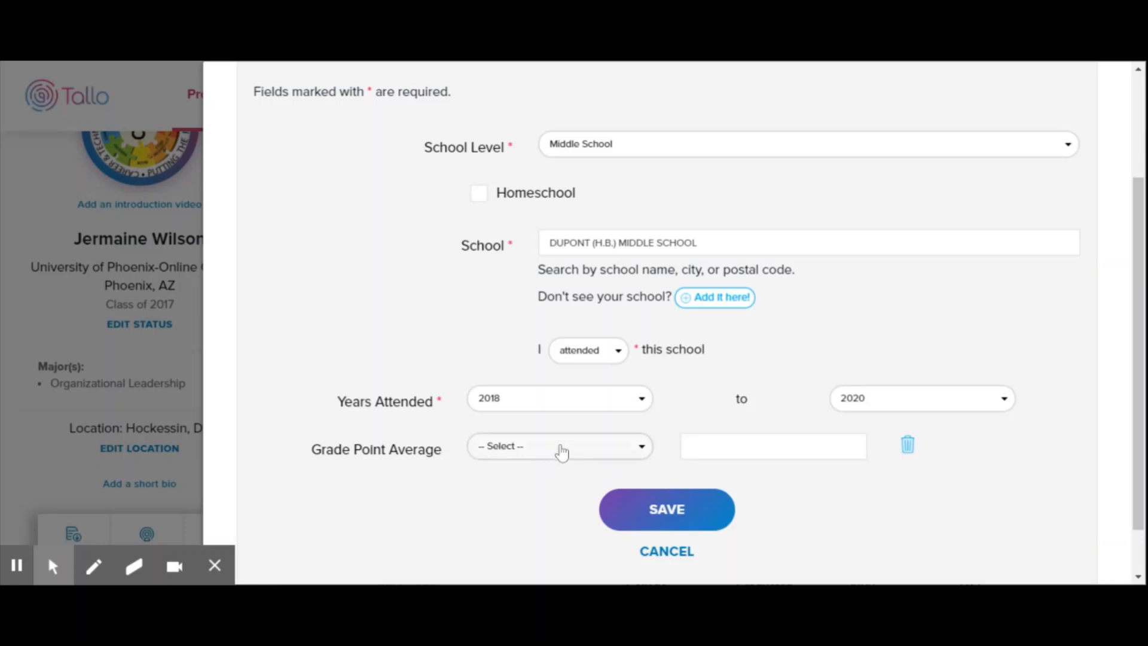
Step: Try a grade point average of 4.00 on the 4.0 Scale for the middle school, then clear the GPA entry
{"action": "left_click", "coordinate": [644, 452]}
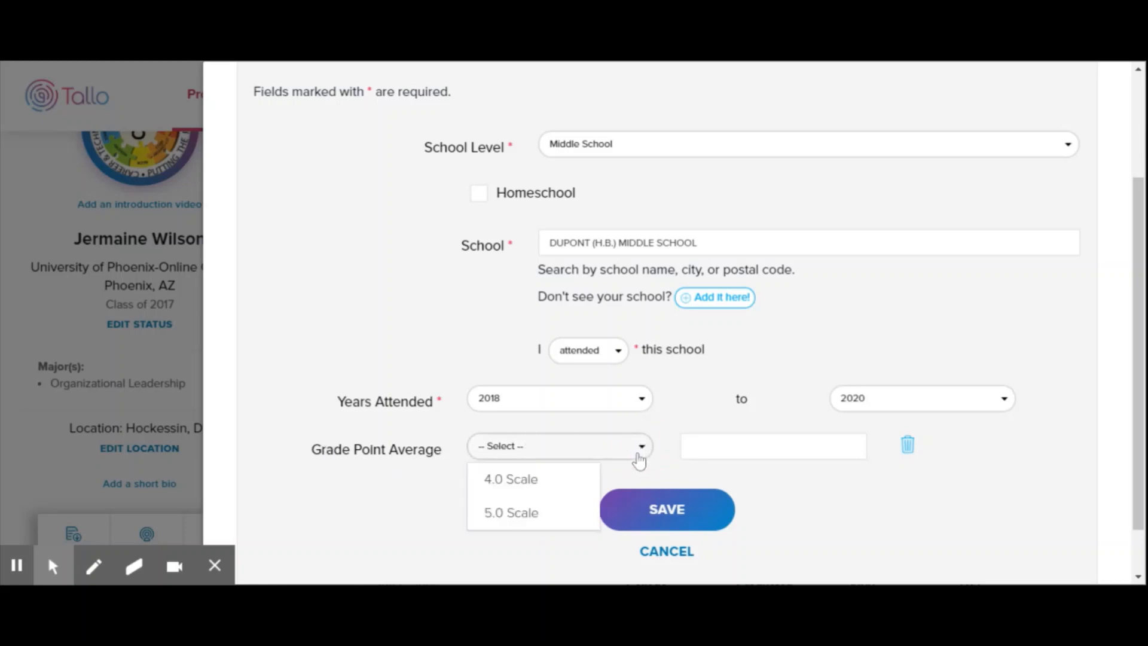
{"action": "left_click", "coordinate": [541, 480]}
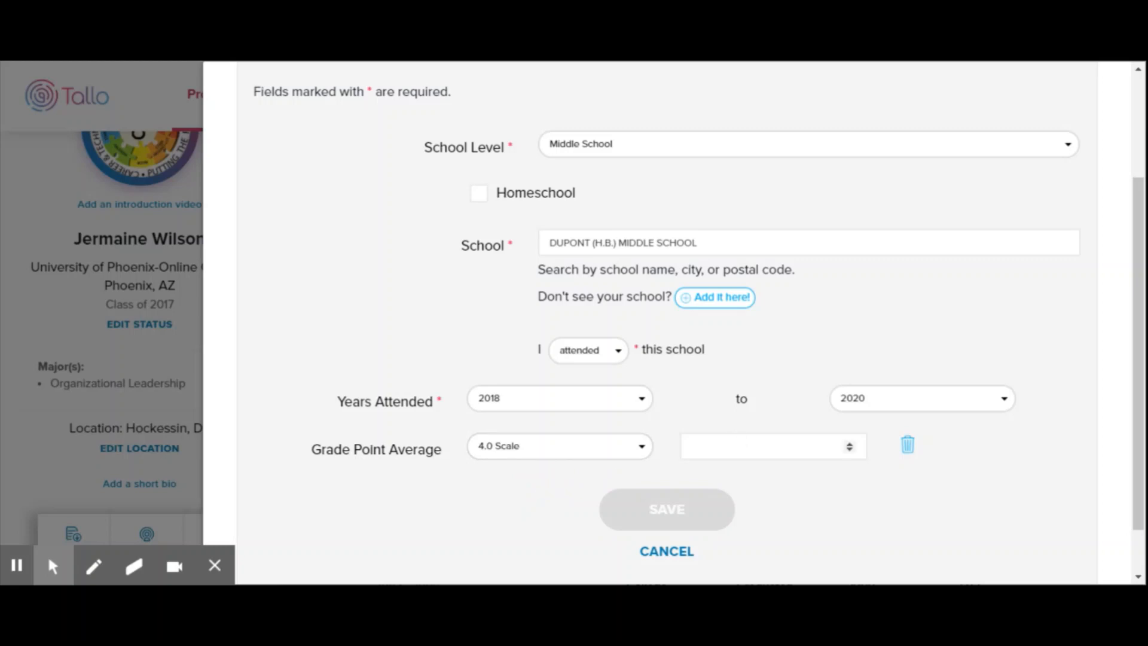
{"action": "left_click", "coordinate": [734, 447]}
{"action": "type", "text": "4"}
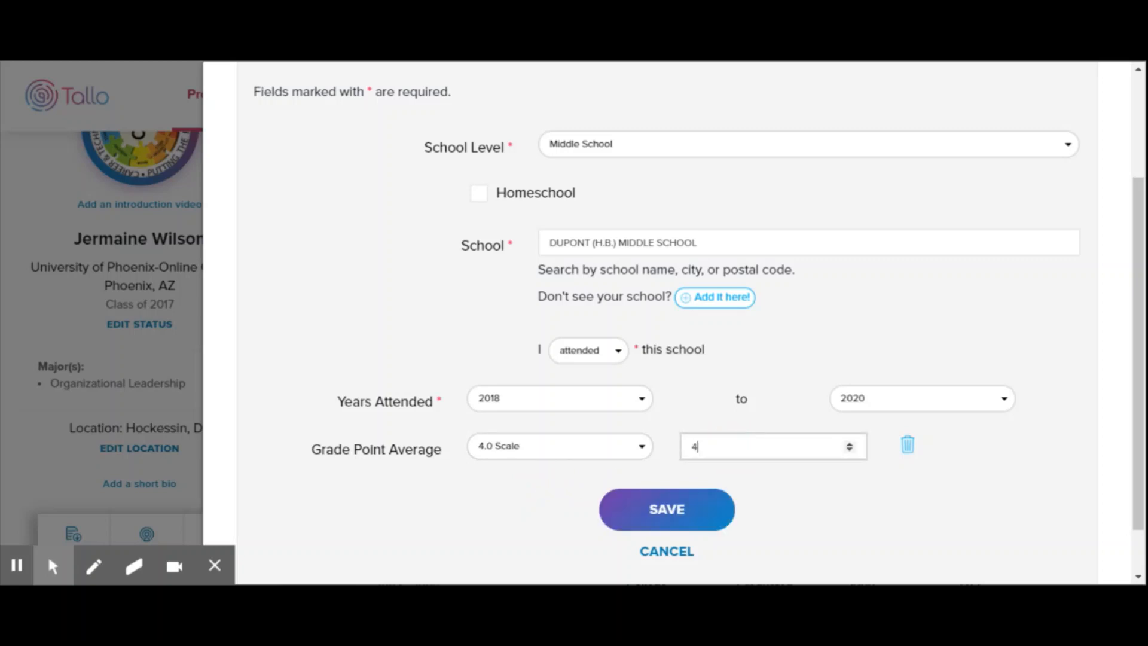
{"action": "type", "text": ".00"}
{"action": "key", "text": "BackSpace"}
{"action": "key", "text": "BackSpace"}
{"action": "key", "text": "BackSpace"}
{"action": "key", "text": "BackSpace"}
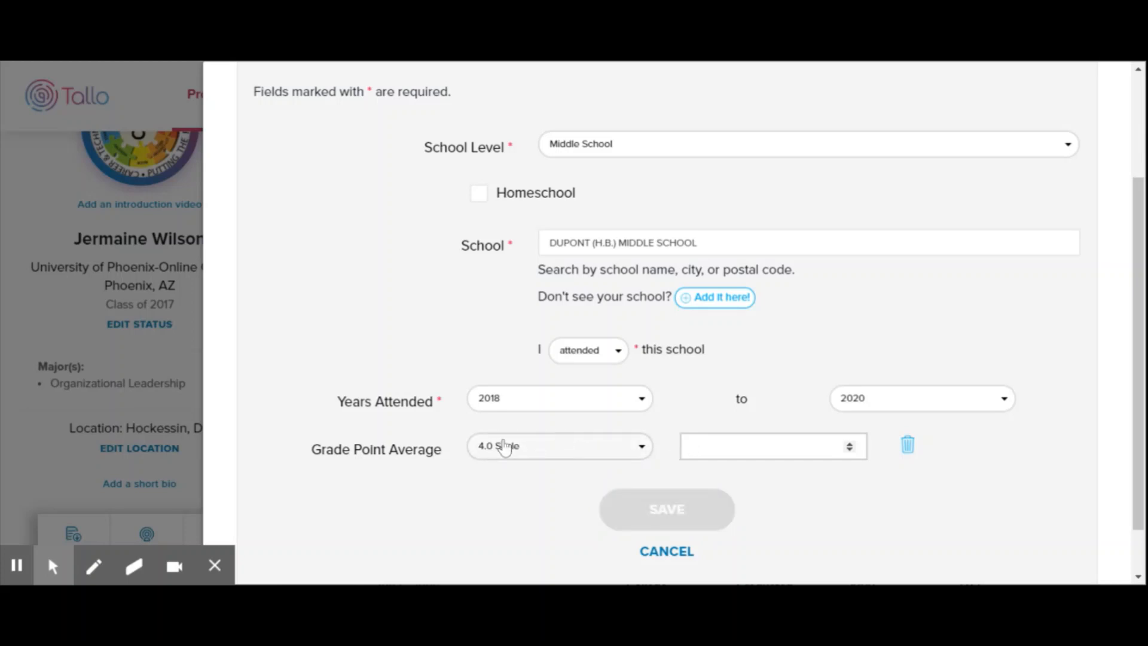
{"action": "left_click", "coordinate": [909, 454]}
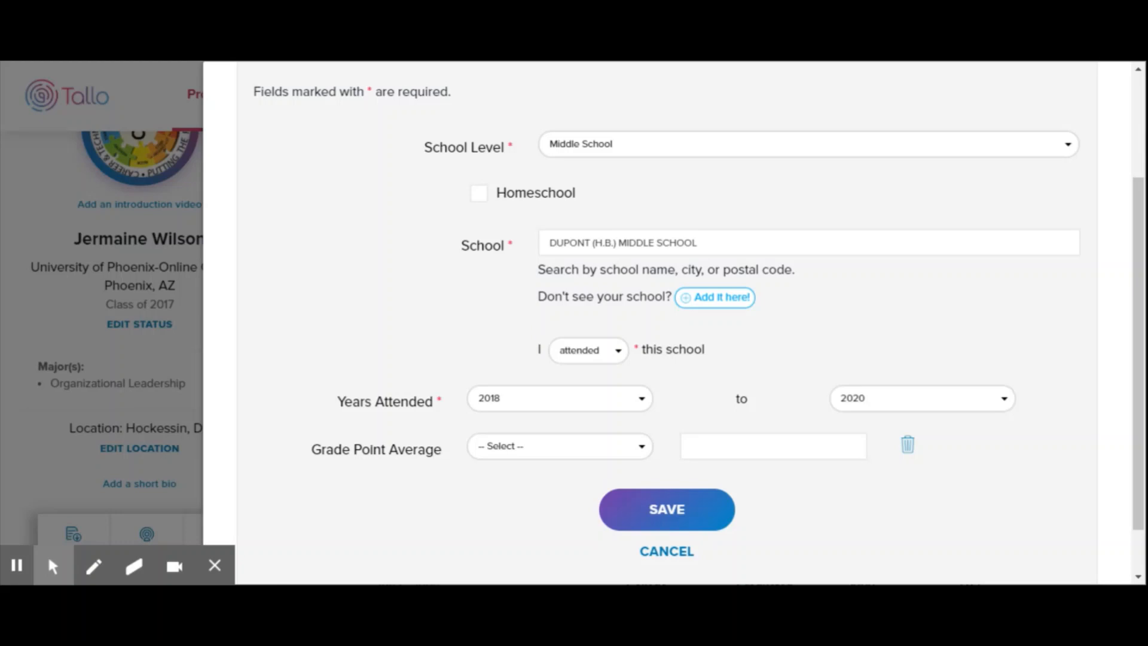
Step: Cancel adding the middle school without saving and close the Education editor
{"action": "scroll", "coordinate": [400, 135], "scroll_direction": "up", "scroll_amount": 3}
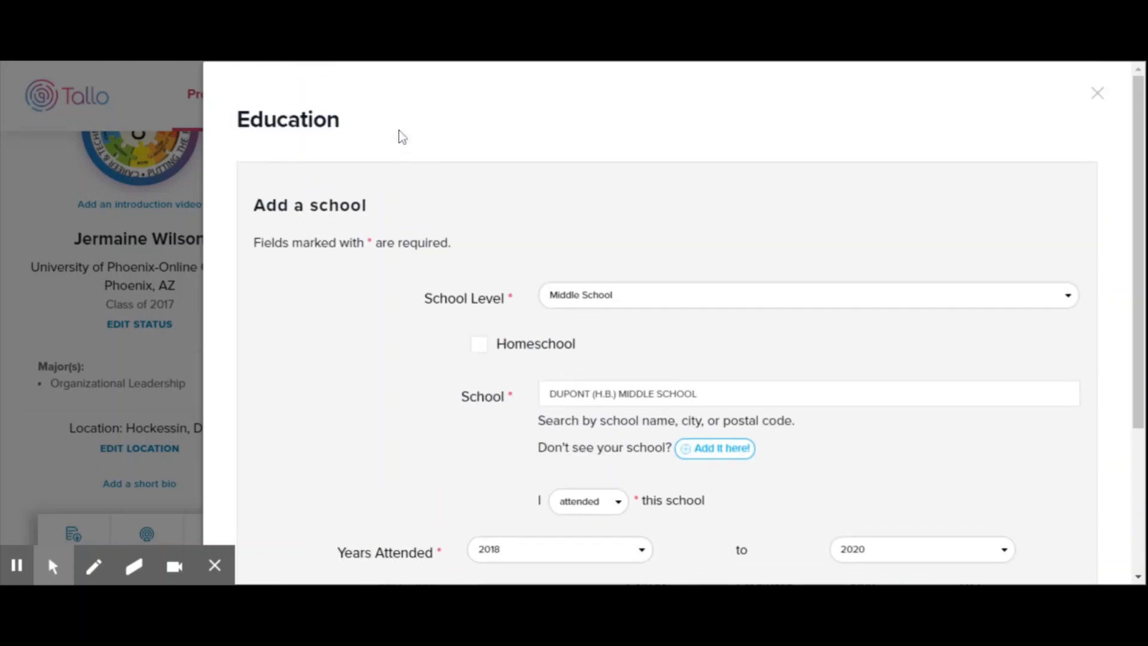
{"action": "scroll", "coordinate": [405, 285], "scroll_direction": "down", "scroll_amount": 4}
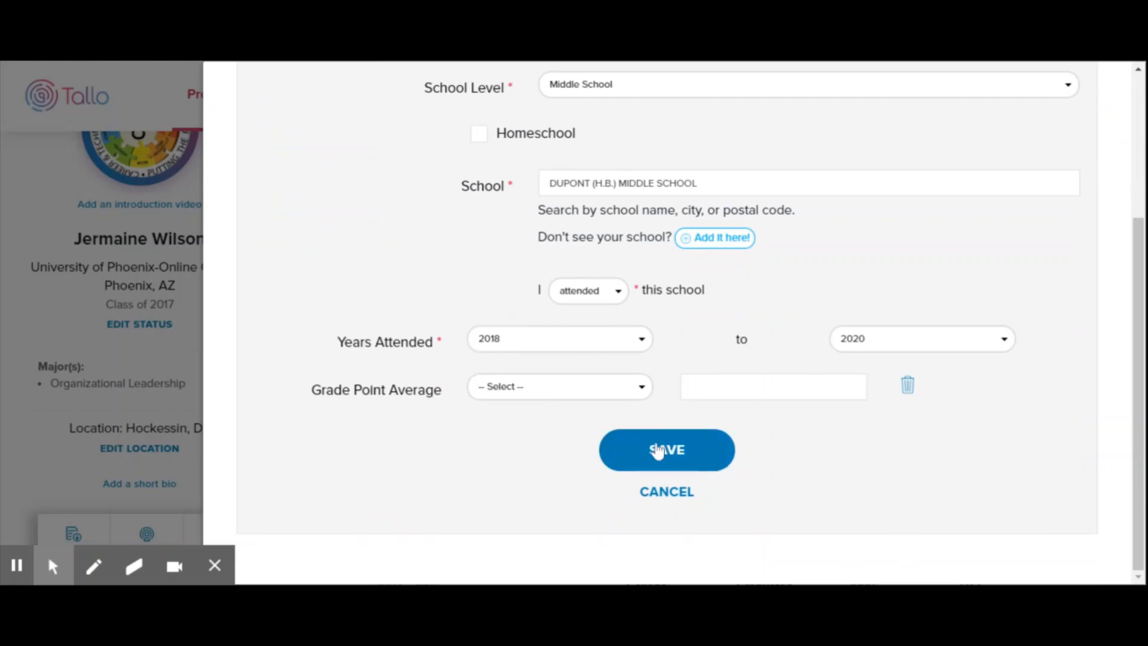
{"action": "left_click", "coordinate": [670, 498]}
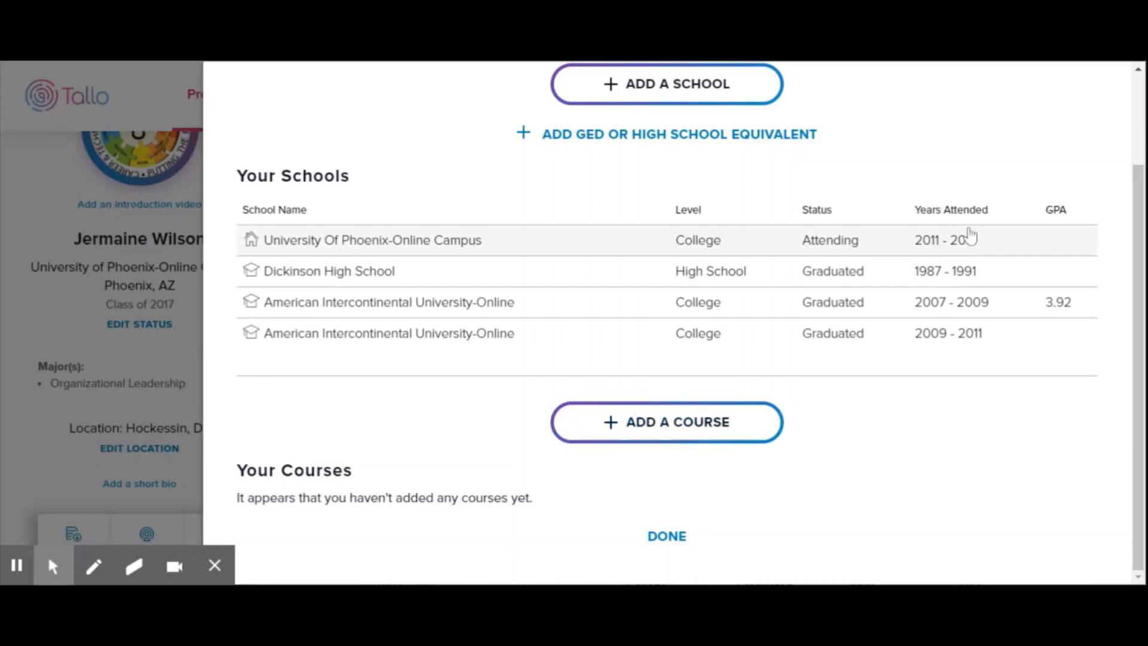
{"action": "scroll", "coordinate": [1094, 299], "scroll_direction": "up", "scroll_amount": 2}
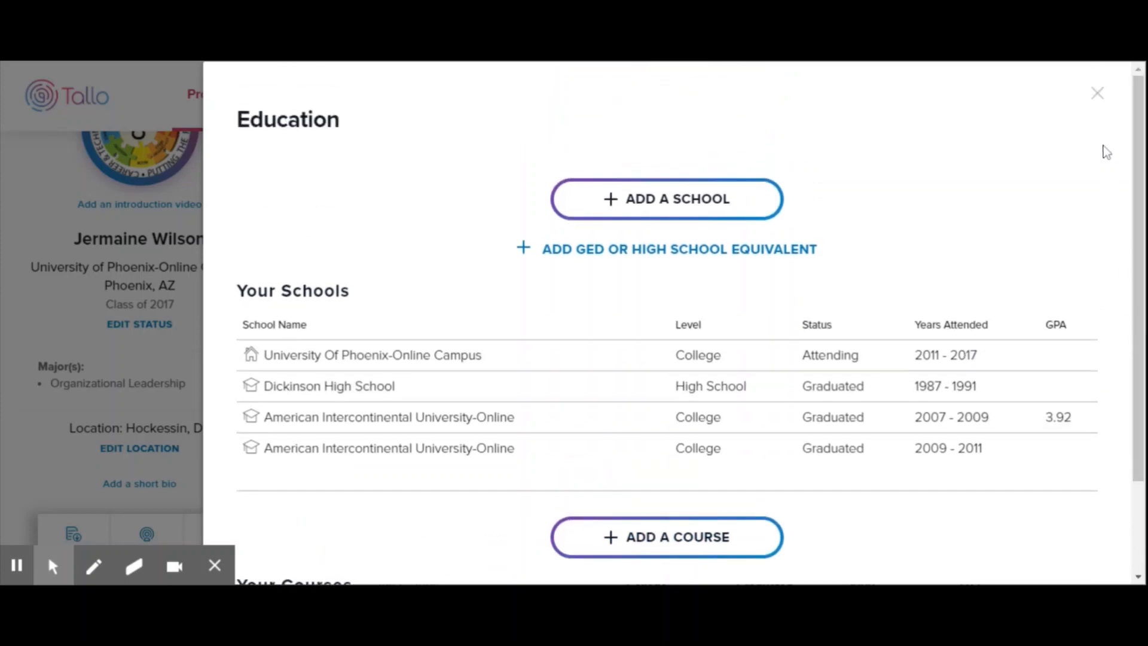
{"action": "left_click", "coordinate": [1097, 93]}
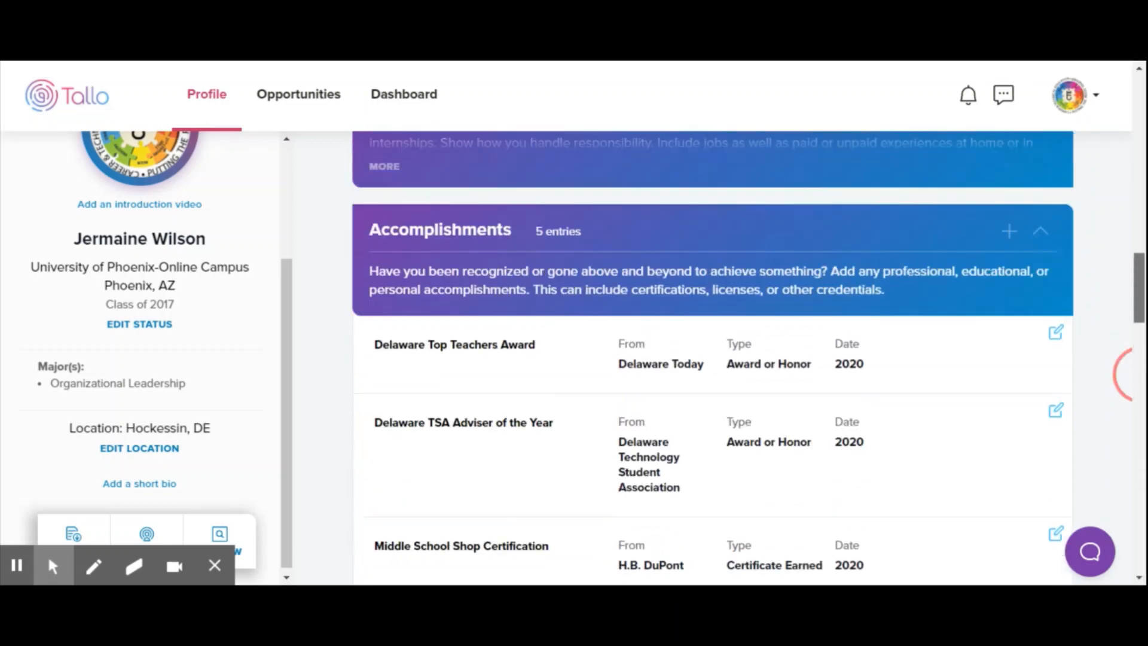
Step: Review the Next Steps plan, including the tracked colleges and college major settings, and close it
{"action": "left_click_drag", "start_coordinate": [1139, 288], "coordinate": [1139, 127]}
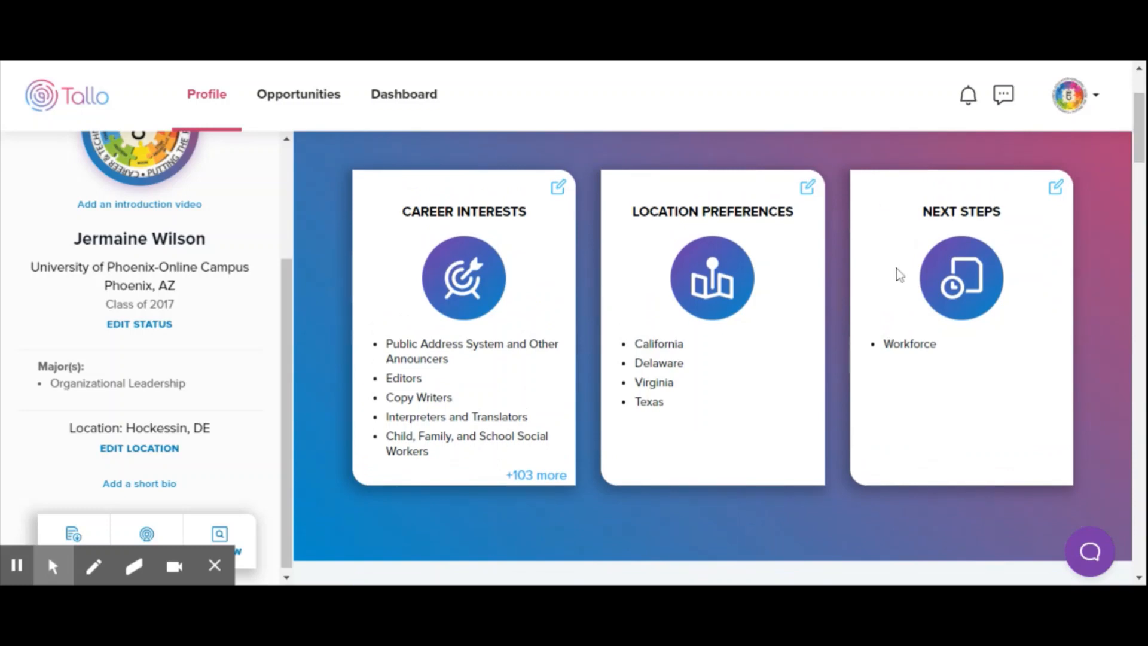
{"action": "left_click", "coordinate": [1057, 190]}
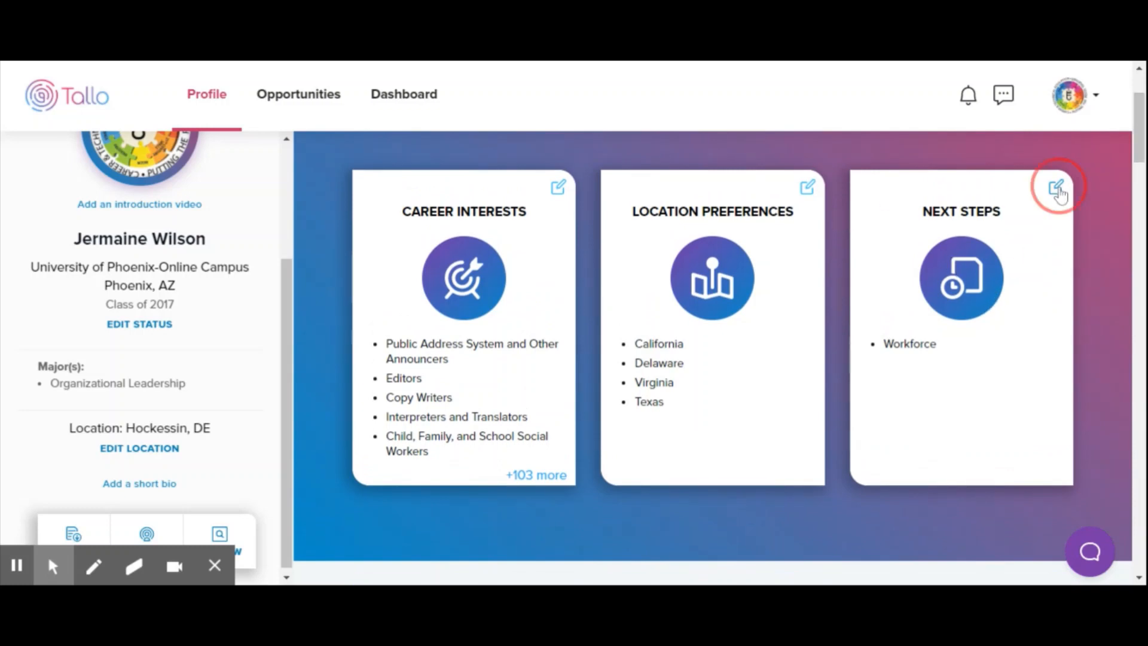
{"action": "scroll", "coordinate": [1057, 333], "scroll_direction": "down", "scroll_amount": 1}
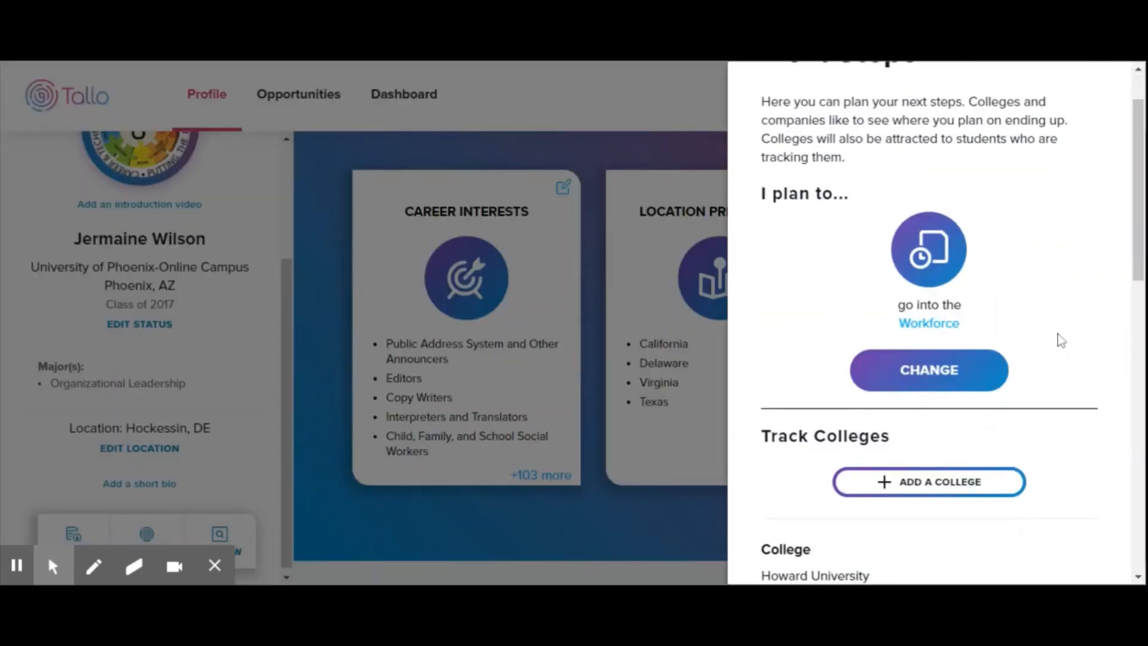
{"action": "scroll", "coordinate": [1057, 334], "scroll_direction": "down", "scroll_amount": 5}
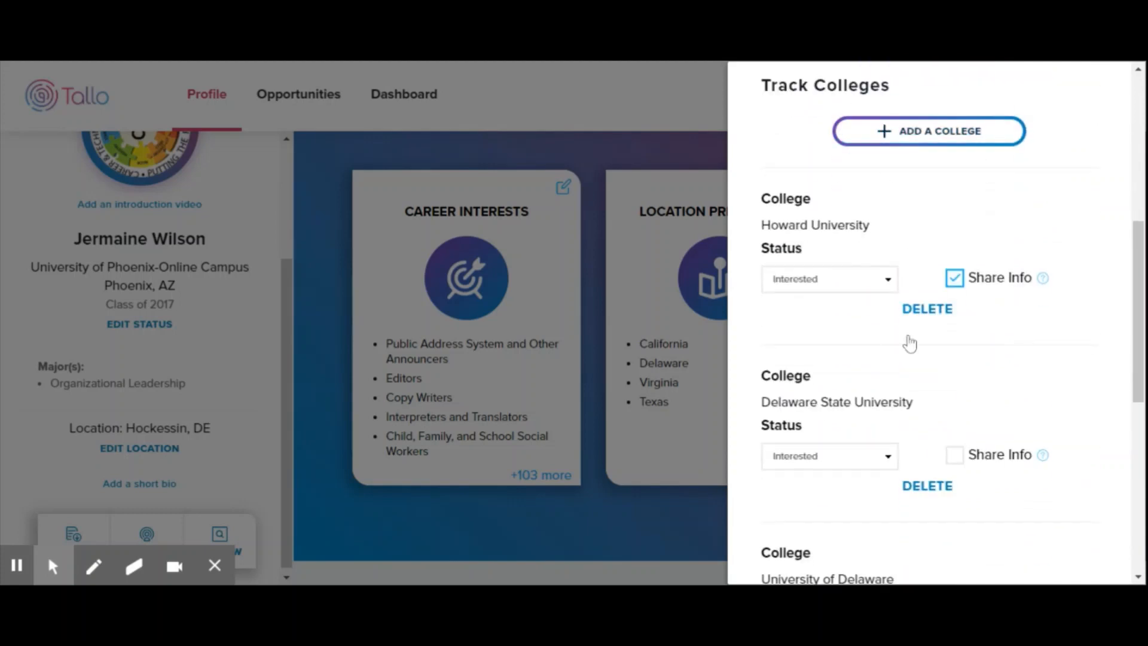
{"action": "scroll", "coordinate": [976, 428], "scroll_direction": "down", "scroll_amount": 1}
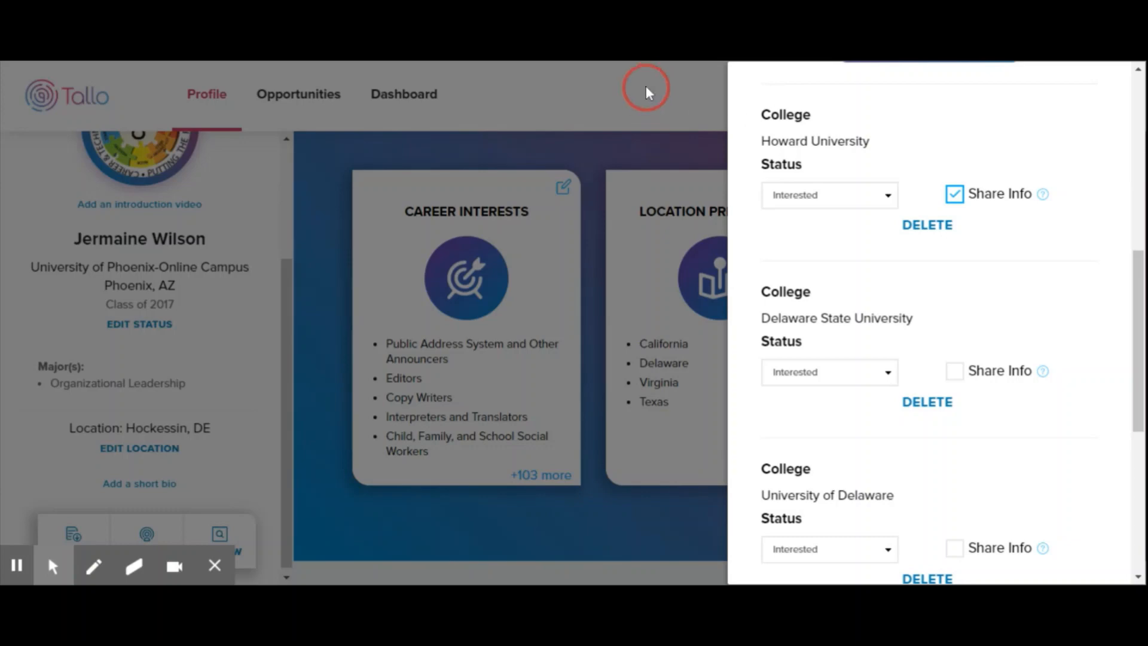
{"action": "scroll", "coordinate": [1096, 456], "scroll_direction": "down", "scroll_amount": 6}
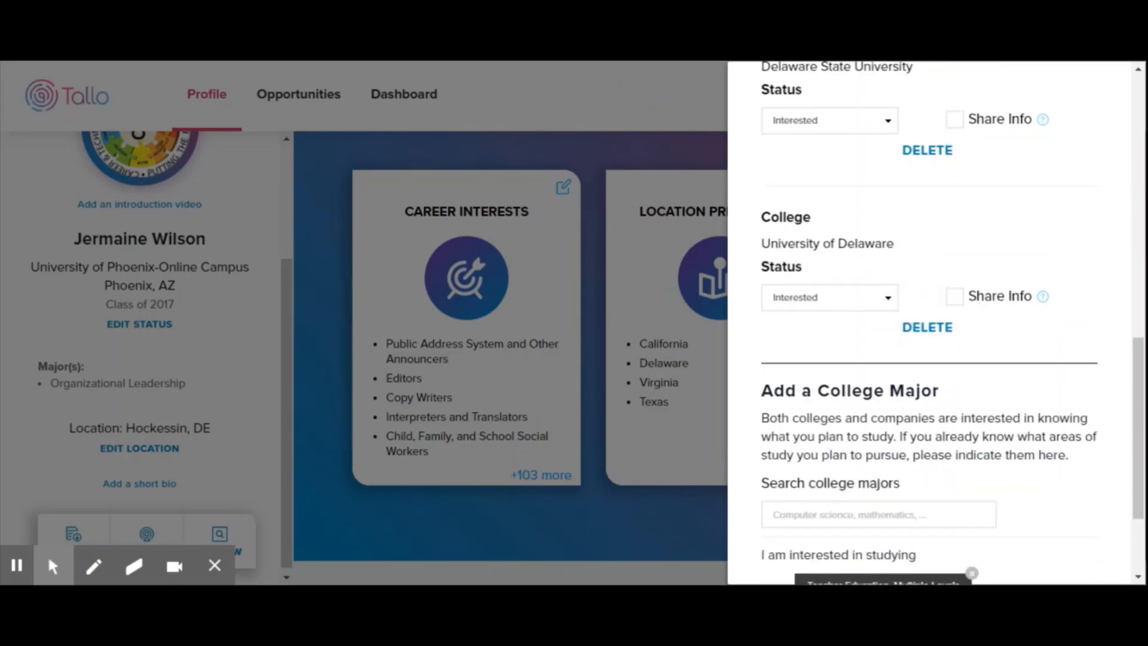
{"action": "scroll", "coordinate": [974, 421], "scroll_direction": "down", "scroll_amount": 1}
{"action": "left_click", "coordinate": [925, 536]}
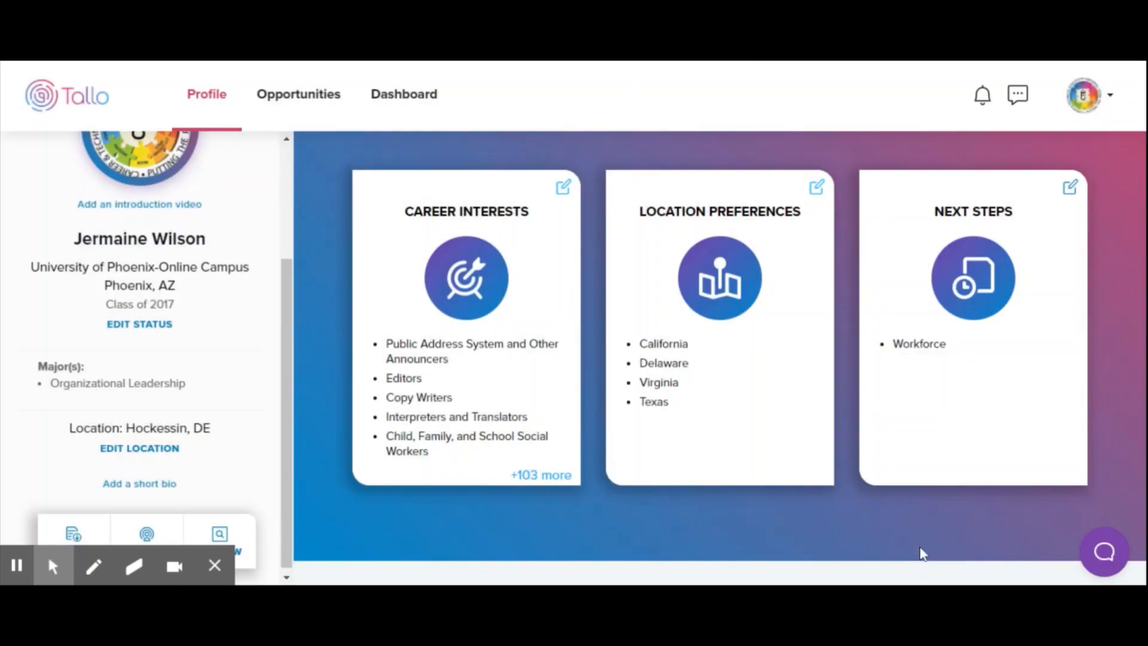
Step: Open the profile's Education section for editing and start adding a course
{"action": "scroll", "coordinate": [988, 475], "scroll_direction": "down", "scroll_amount": 4}
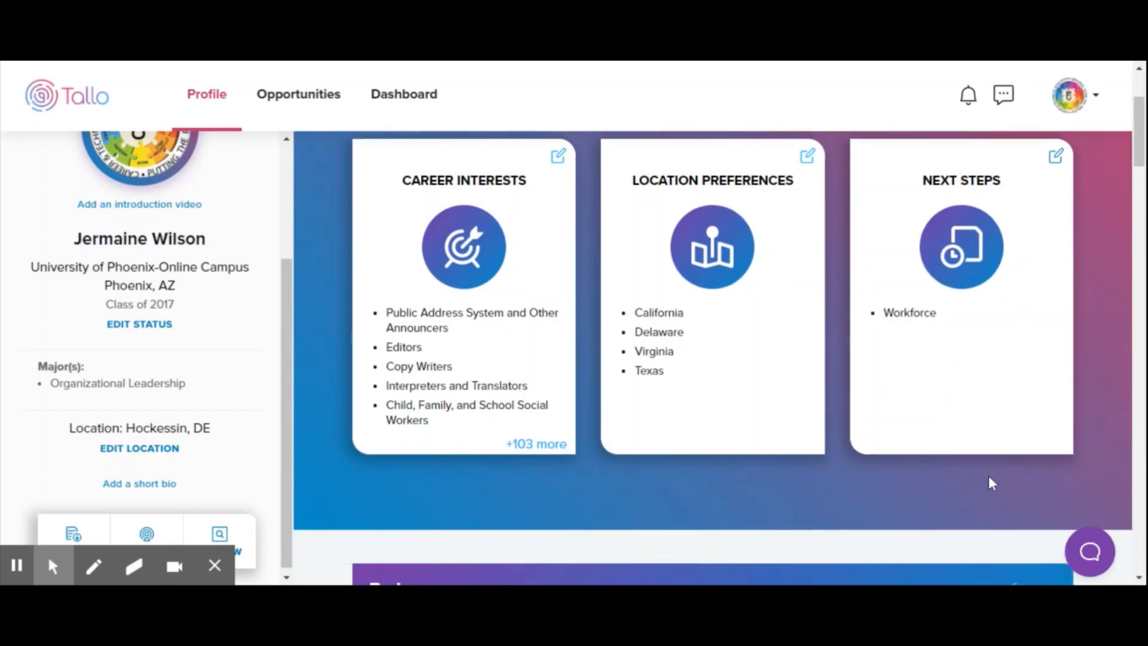
{"action": "scroll", "coordinate": [942, 423], "scroll_direction": "down", "scroll_amount": 15}
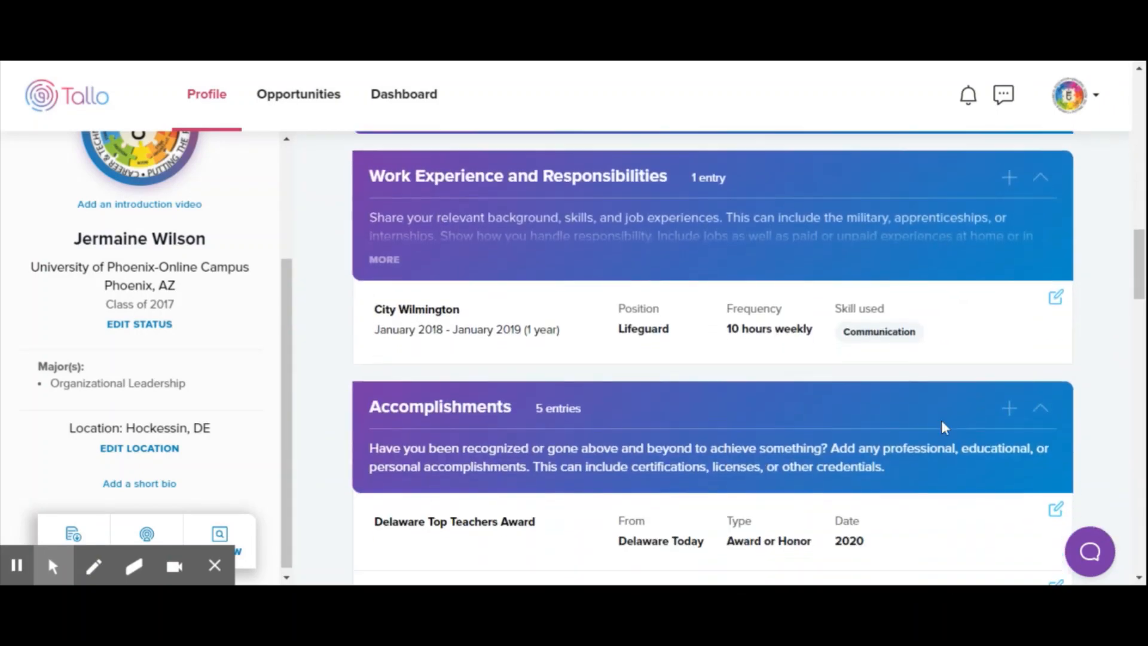
{"action": "scroll", "coordinate": [942, 421], "scroll_direction": "down", "scroll_amount": 6}
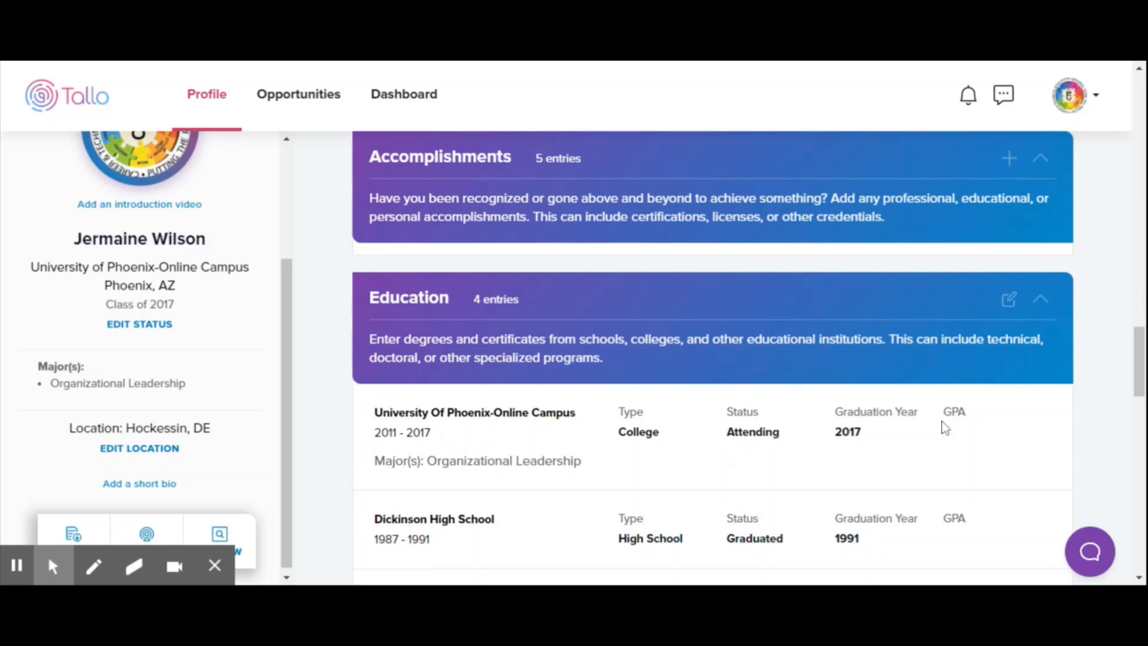
{"action": "left_click_drag", "start_coordinate": [1139, 359], "coordinate": [1141, 383]}
{"action": "left_click", "coordinate": [1013, 182]}
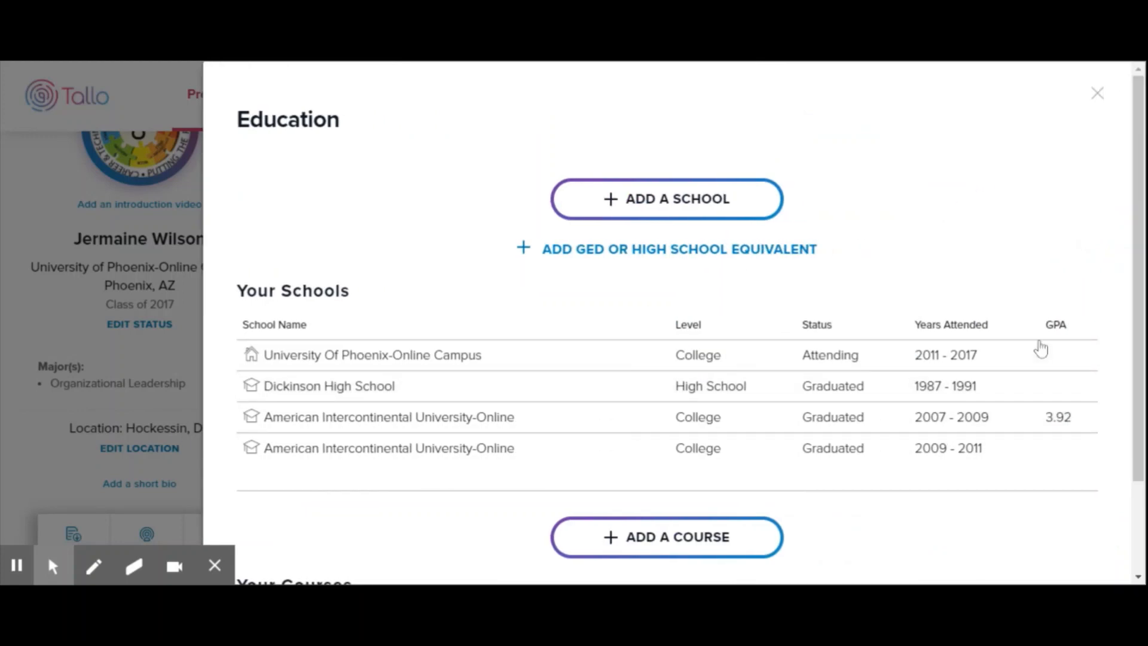
{"action": "scroll", "coordinate": [1040, 348], "scroll_direction": "down", "scroll_amount": 2}
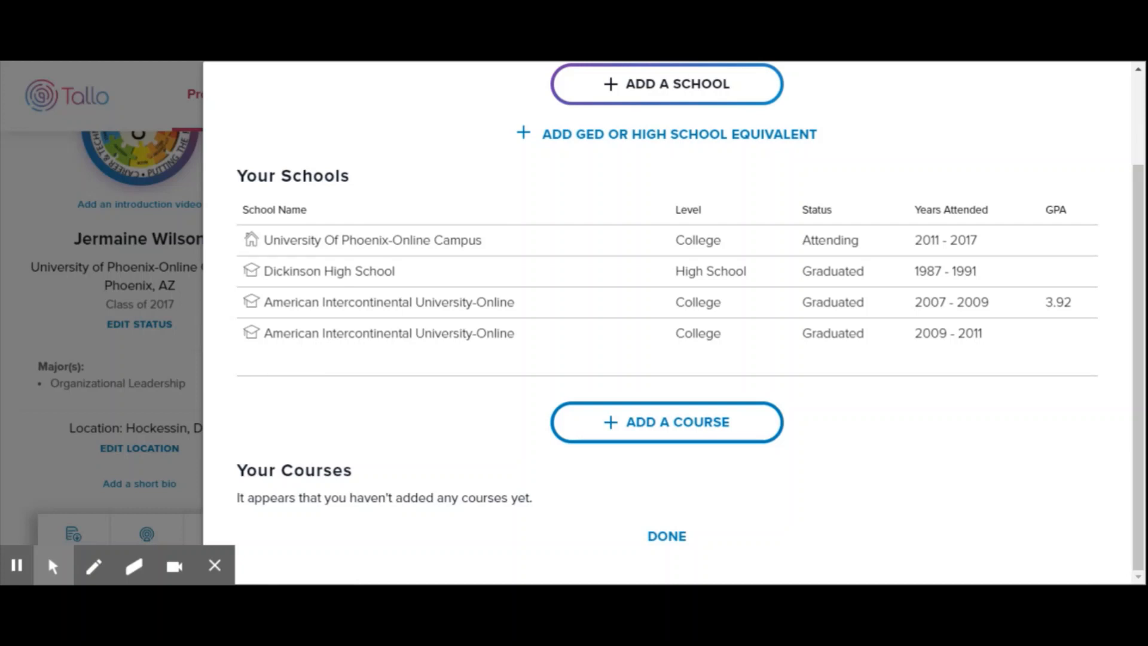
{"action": "left_click", "coordinate": [639, 427]}
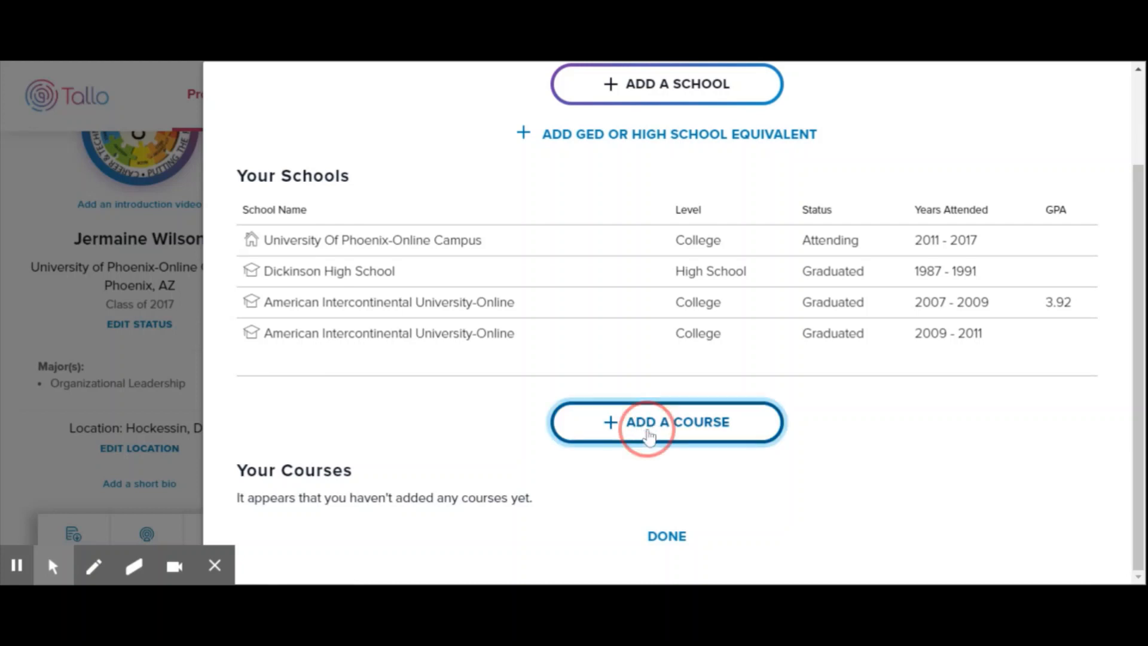
Step: Choose Dickinson High School as the course's school and enter Band as the course name
{"action": "left_click", "coordinate": [632, 295]}
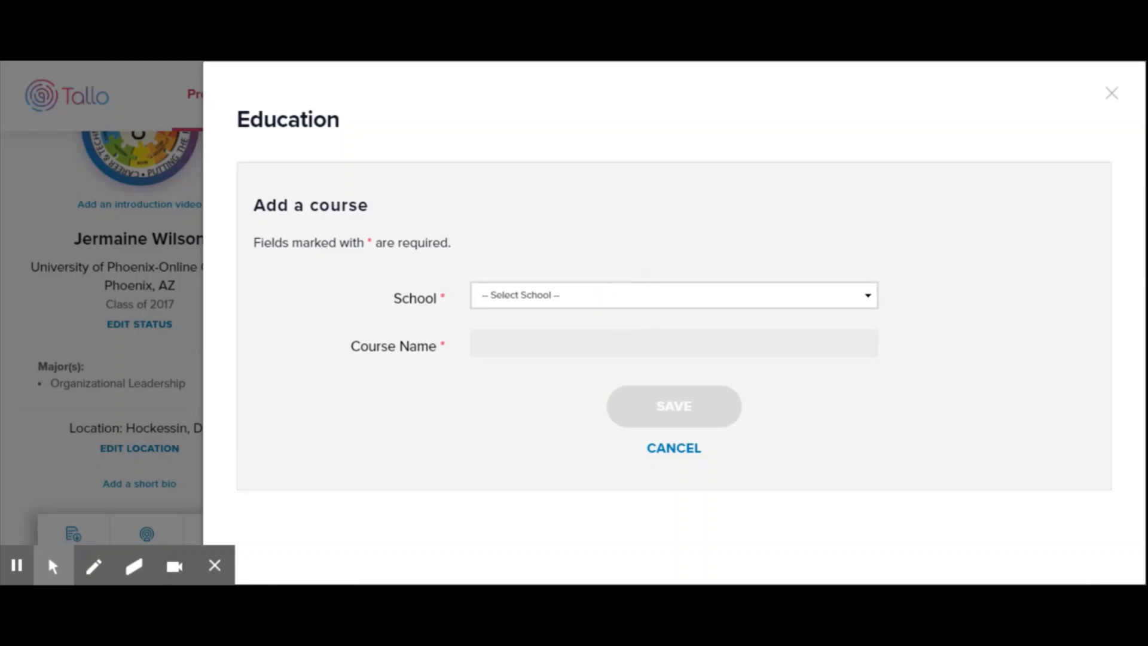
{"action": "left_click", "coordinate": [620, 371]}
{"action": "left_click", "coordinate": [514, 343]}
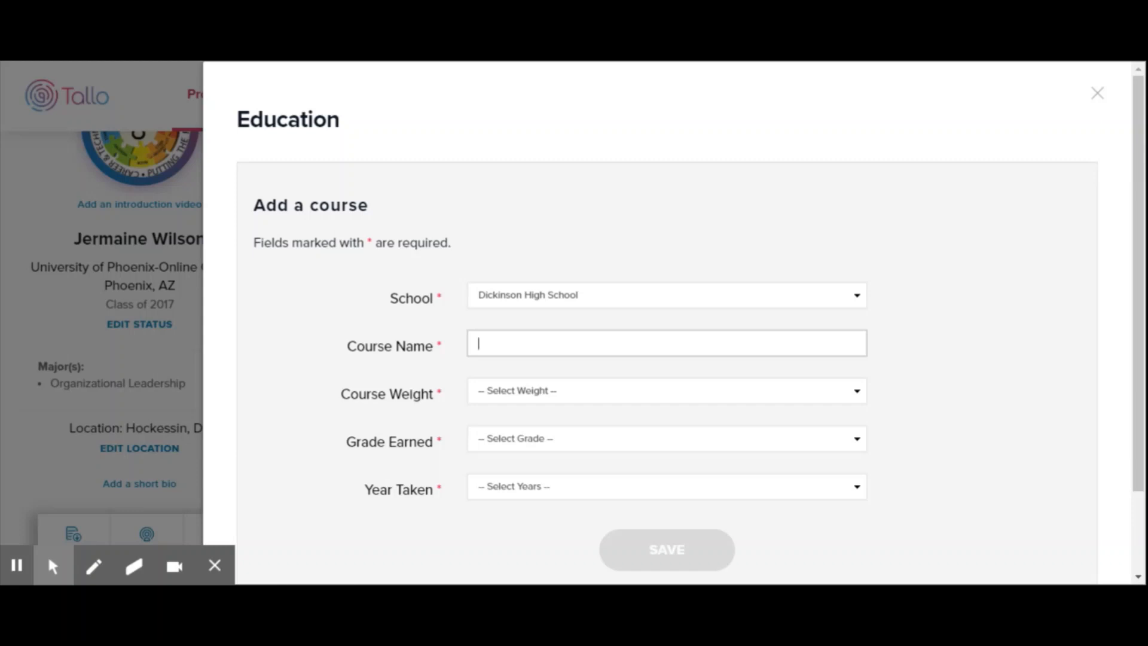
{"action": "type", "text": "All Sta"}
{"action": "key", "text": "BackSpace"}
{"action": "key", "text": "BackSpace"}
{"action": "key", "text": "BackSpace"}
{"action": "key", "text": "BackSpace"}
{"action": "key", "text": "BackSpace"}
{"action": "key", "text": "BackSpace"}
{"action": "key", "text": "BackSpace"}
{"action": "type", "text": "Band"}
{"action": "left_click", "coordinate": [1024, 423]}
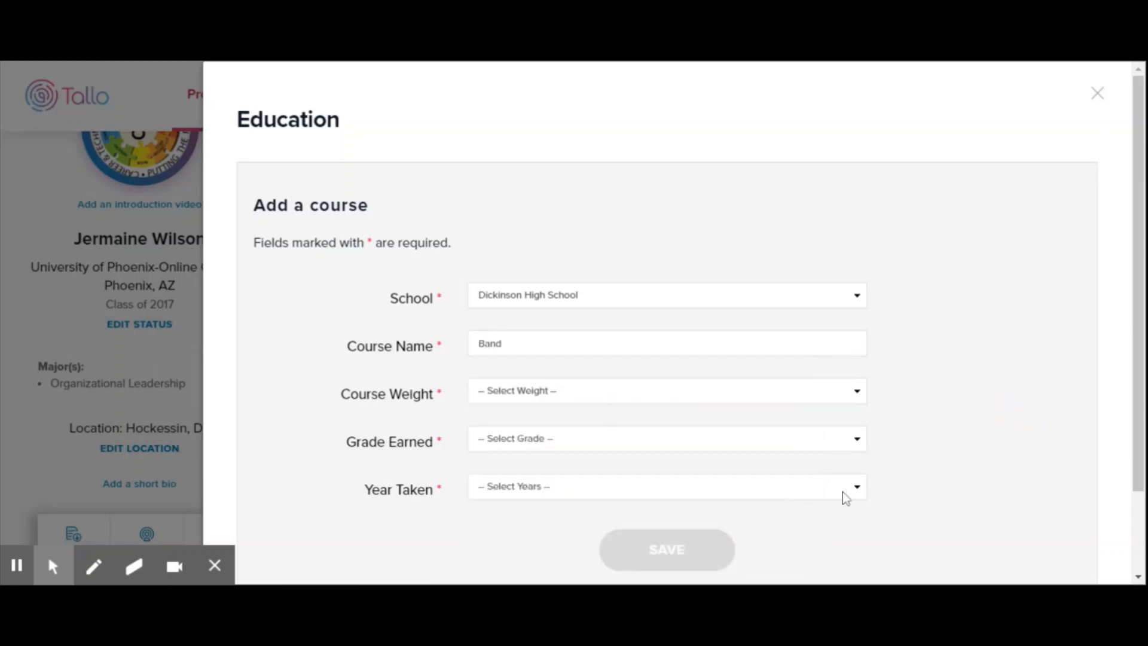
Step: Set the Band course's weight to Not Weighted and its grade earned to A
{"action": "scroll", "coordinate": [940, 405], "scroll_direction": "down", "scroll_amount": 2}
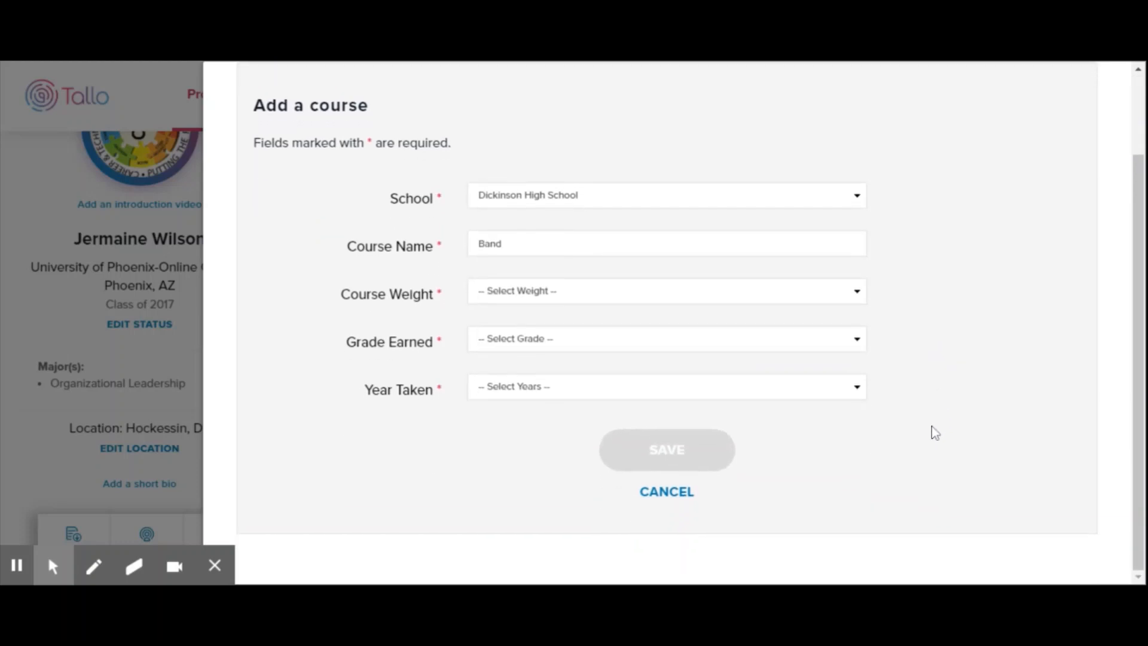
{"action": "left_click", "coordinate": [862, 294]}
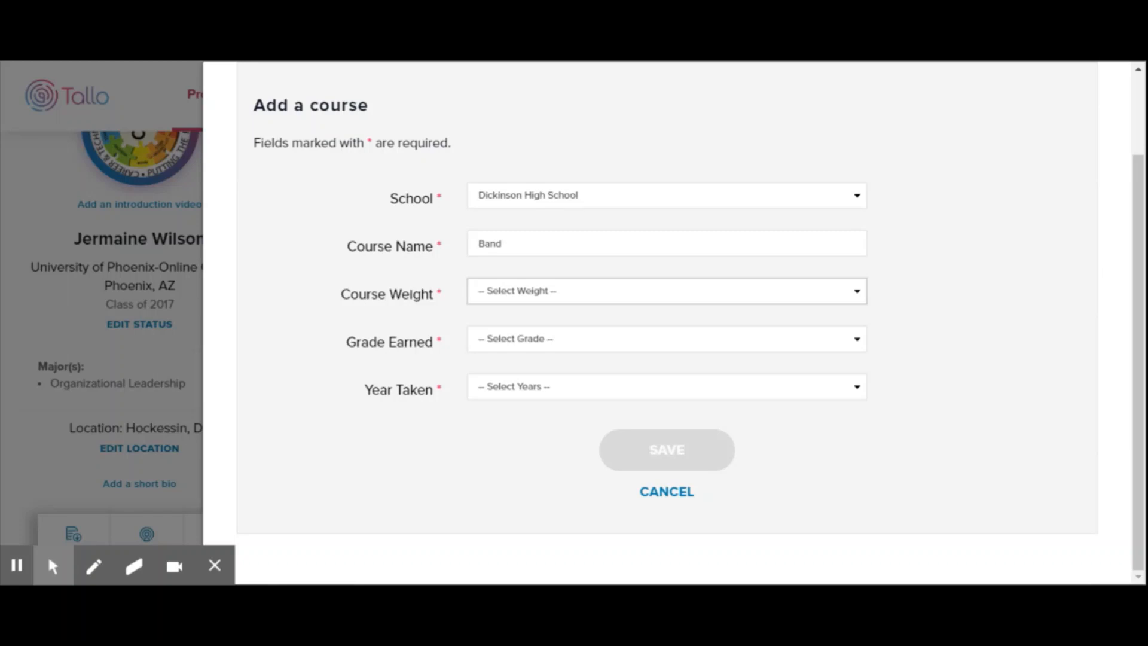
{"action": "key", "text": "Down"}
{"action": "left_click", "coordinate": [576, 343]}
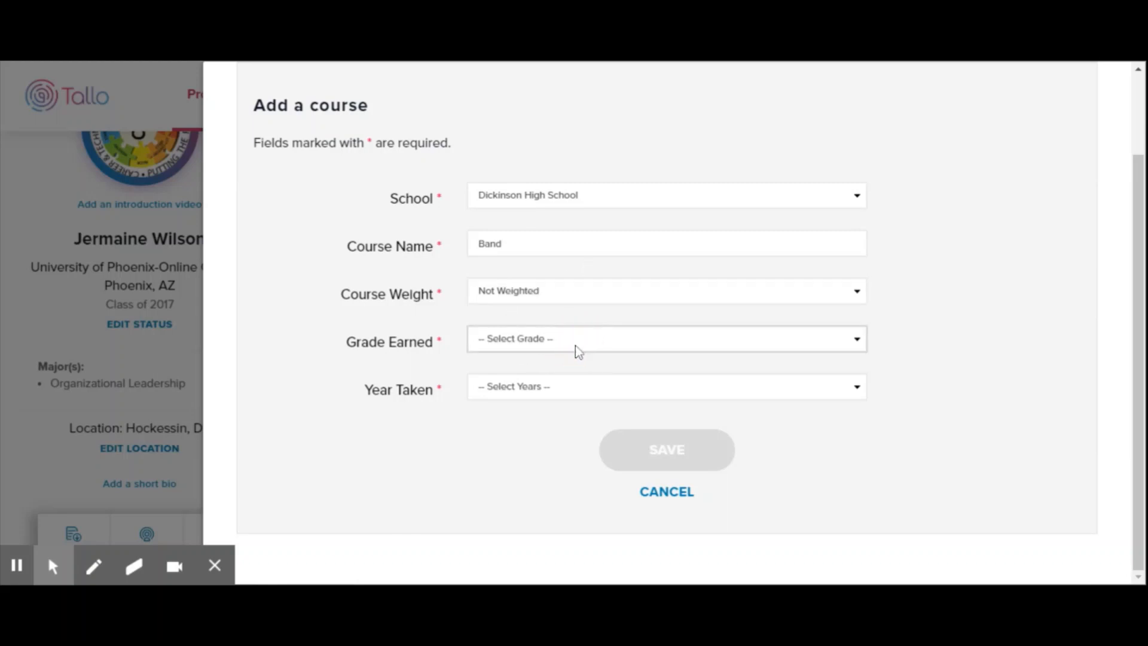
{"action": "key", "text": "a"}
{"action": "key", "text": "Tab"}
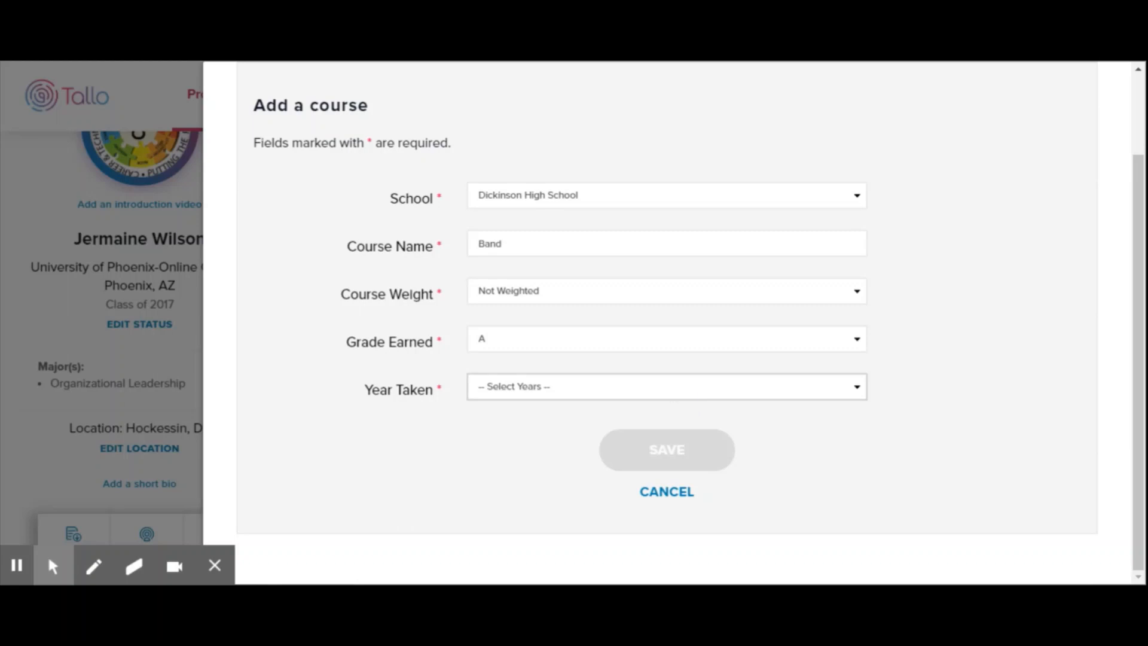
Step: Set the Band course's year taken to 1990 - 1991 and save the course
{"action": "left_click", "coordinate": [863, 441]}
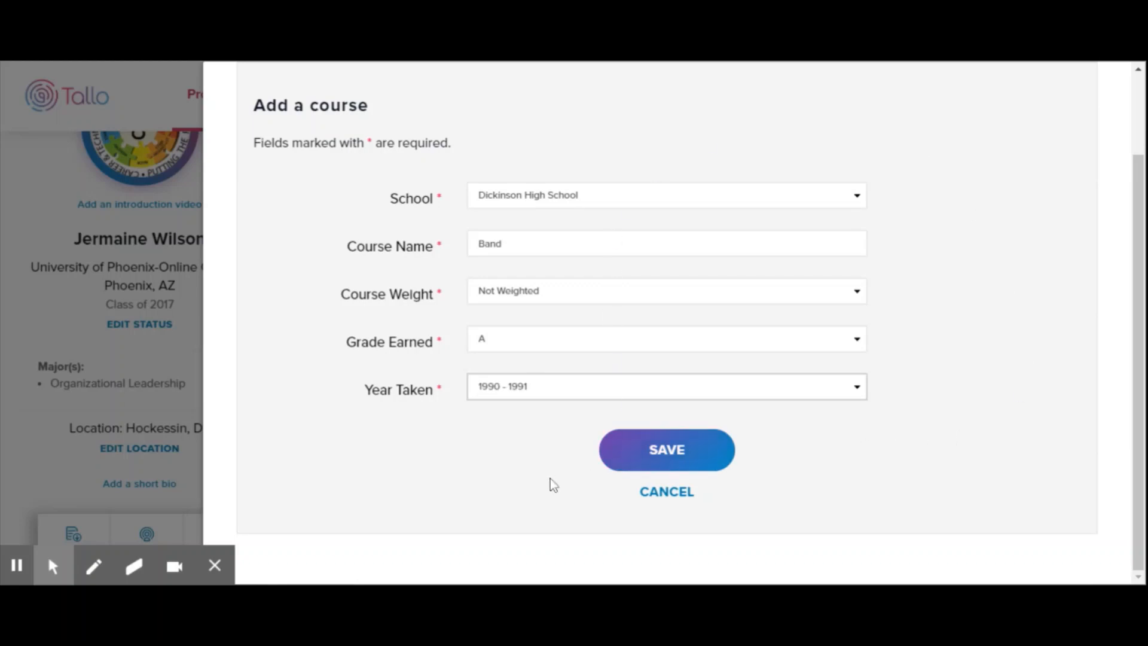
{"action": "left_click", "coordinate": [665, 456]}
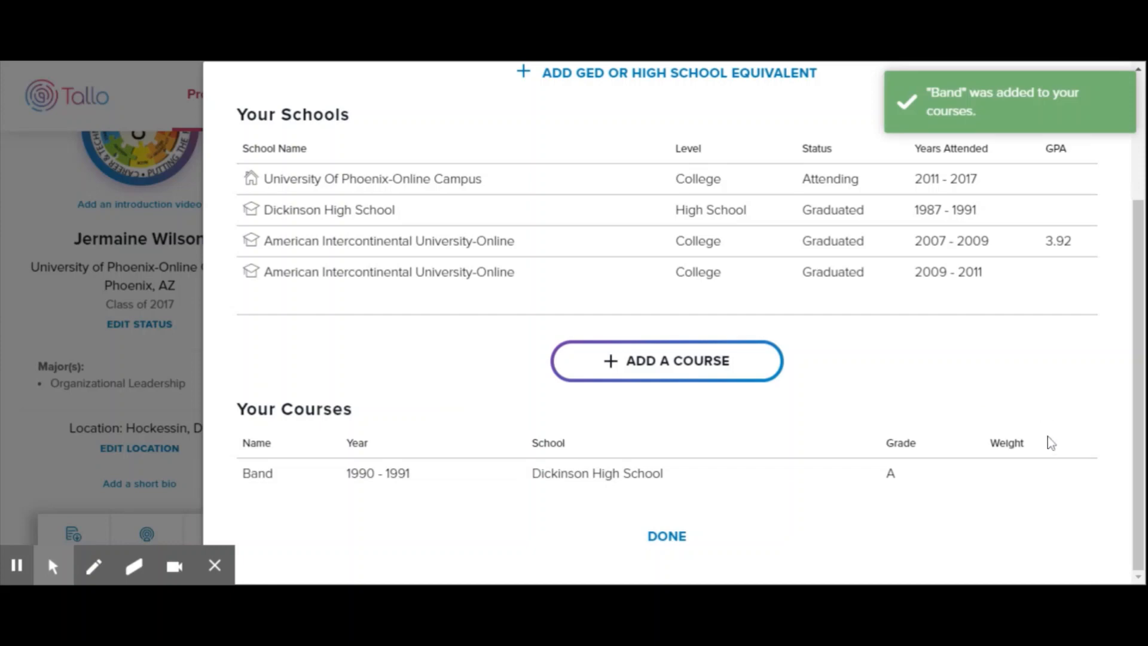
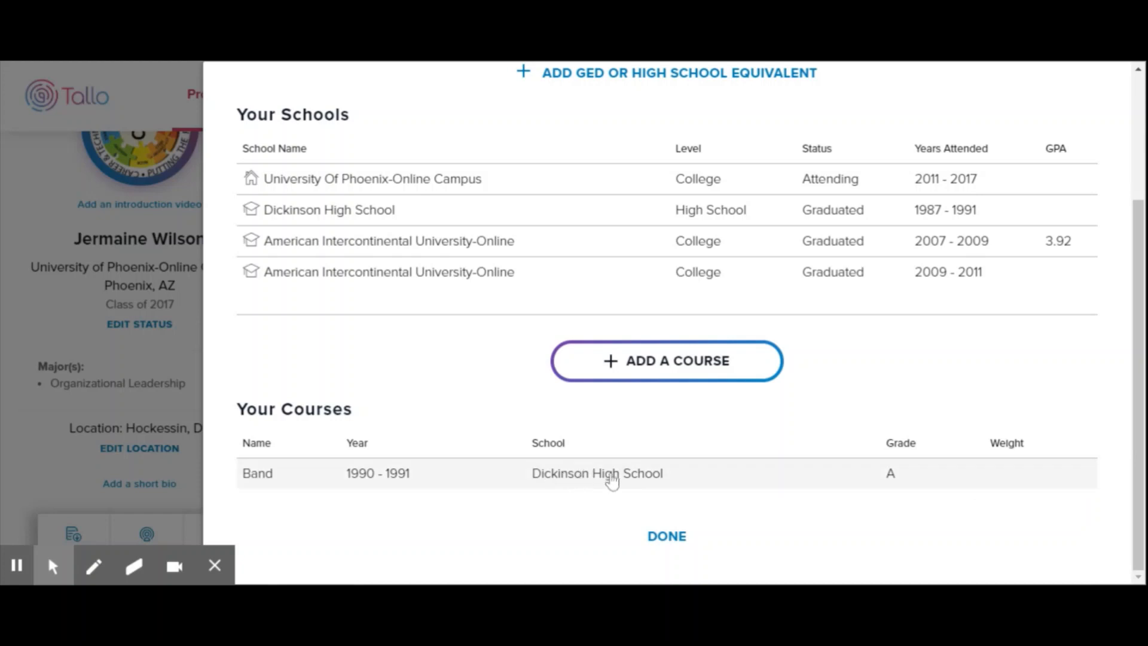
Step: Remove the Band course from the Education section's course list and finish editing the section
{"action": "left_click", "coordinate": [616, 476]}
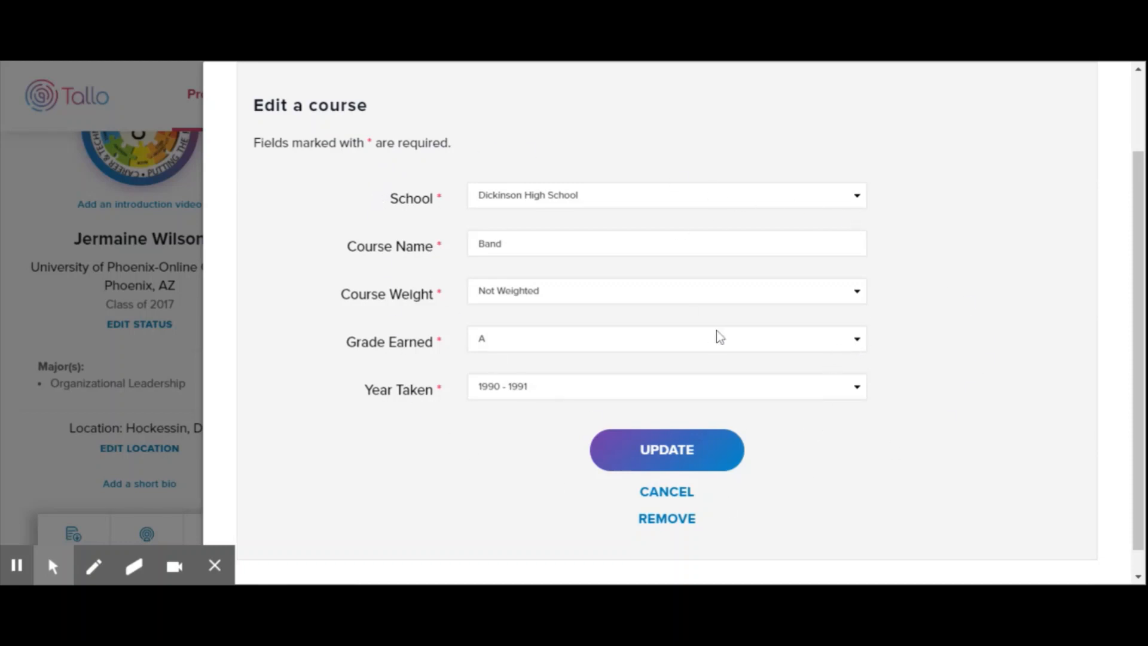
{"action": "left_click", "coordinate": [668, 519]}
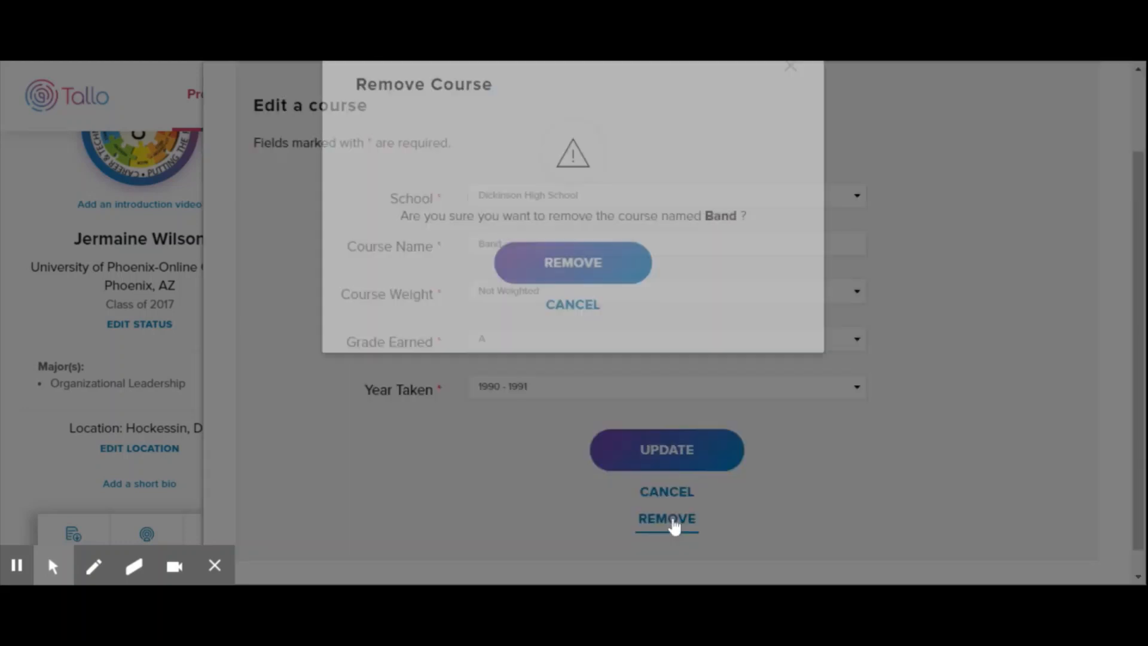
{"action": "left_click", "coordinate": [605, 324]}
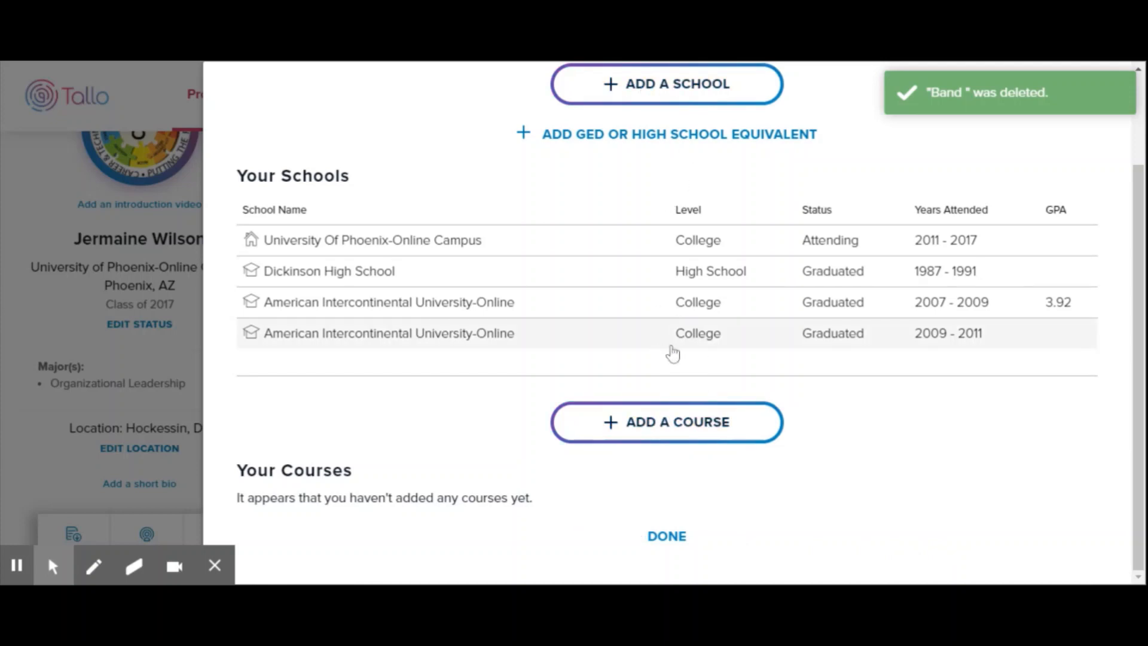
{"action": "left_click", "coordinate": [668, 536]}
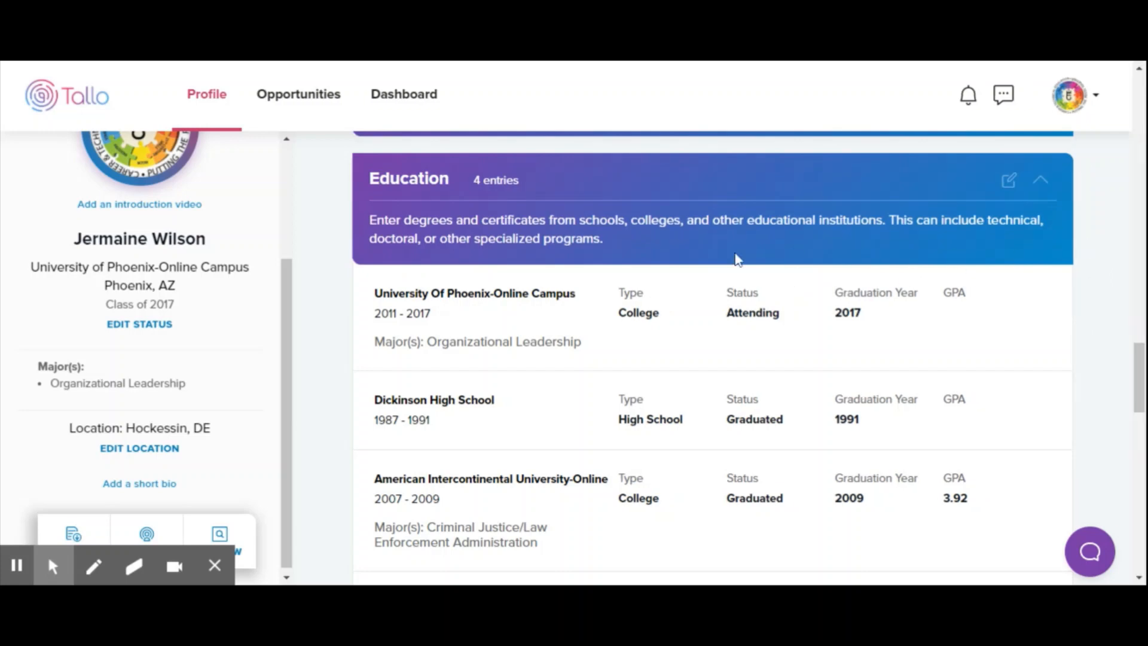
Step: Open the profile's Test Scores section and start adding a PLTW test score for Cybersecurity
{"action": "scroll", "coordinate": [1094, 304], "scroll_direction": "down", "scroll_amount": 5}
{"action": "scroll", "coordinate": [1092, 301], "scroll_direction": "down", "scroll_amount": 3}
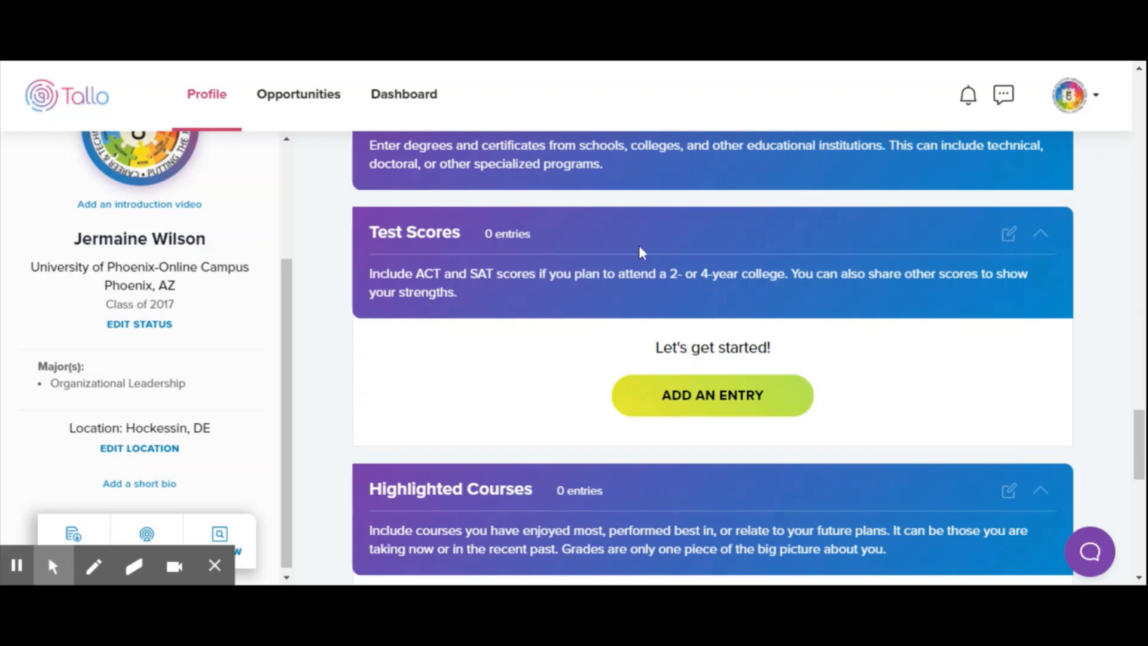
{"action": "left_click", "coordinate": [1010, 235]}
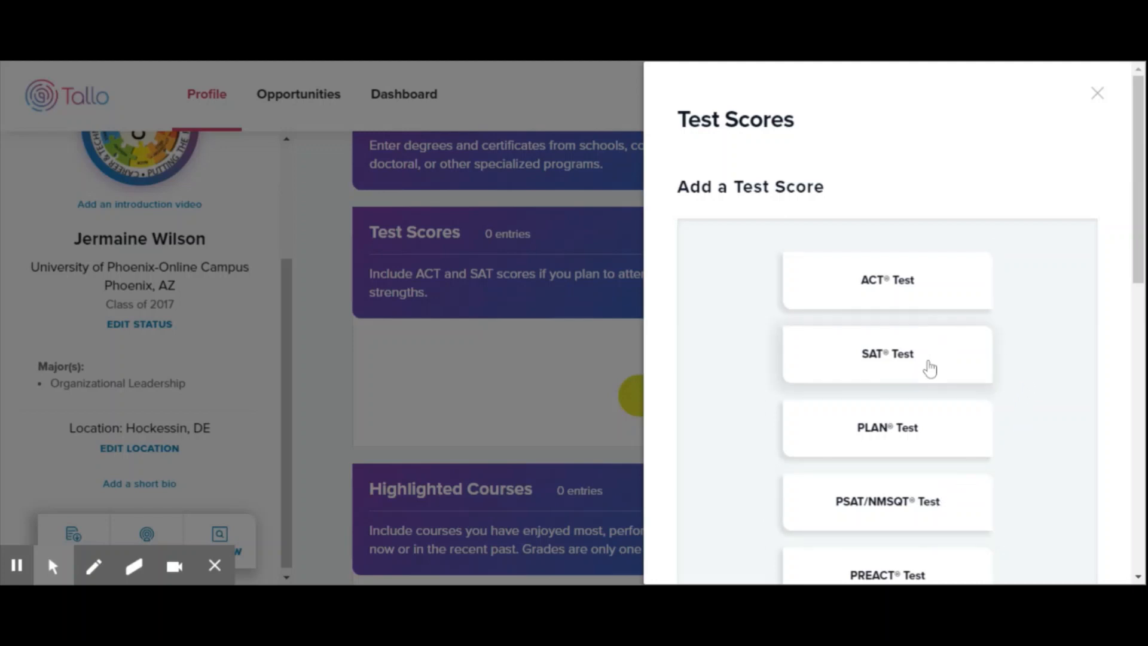
{"action": "scroll", "coordinate": [1038, 382], "scroll_direction": "down", "scroll_amount": 3}
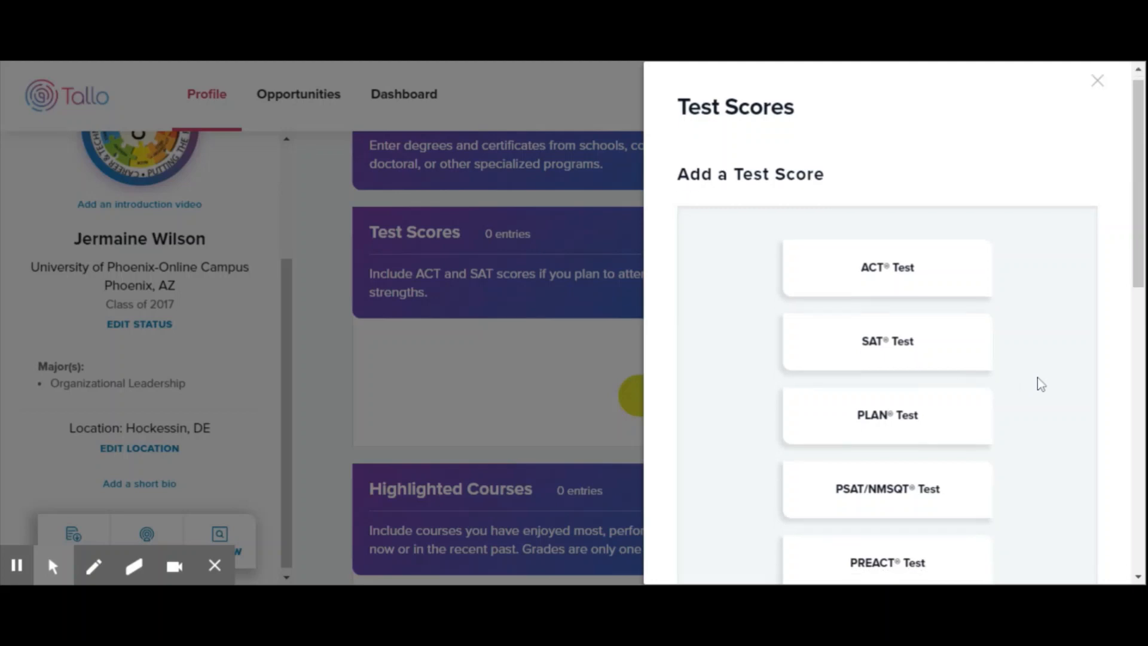
{"action": "scroll", "coordinate": [1037, 378], "scroll_direction": "down", "scroll_amount": 1}
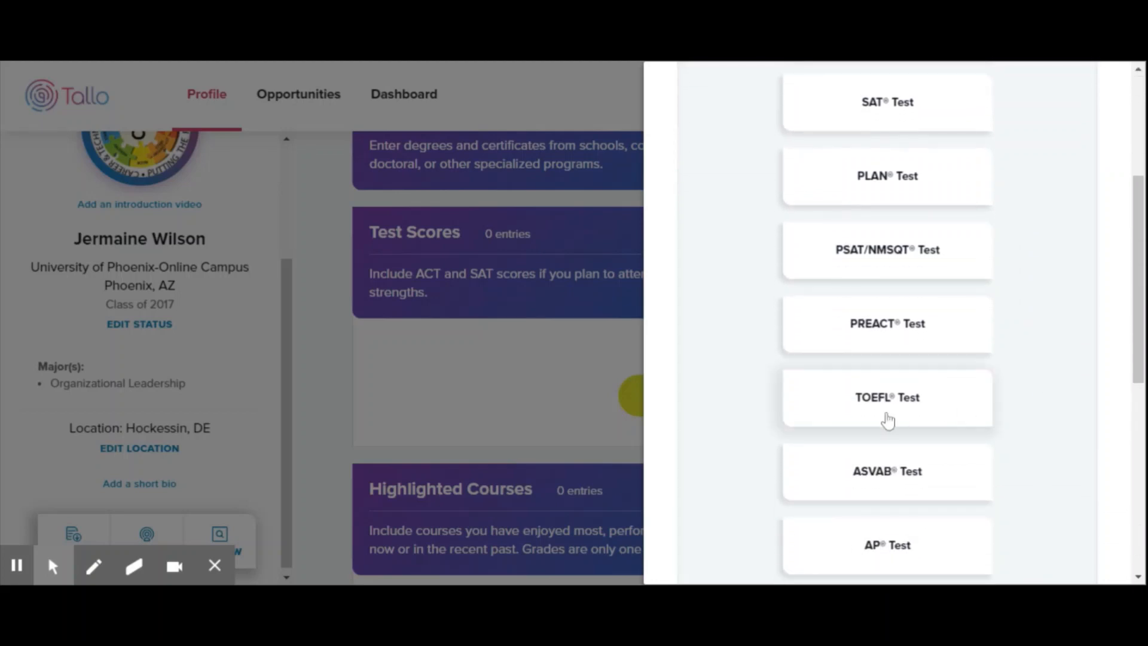
{"action": "scroll", "coordinate": [1028, 397], "scroll_direction": "down", "scroll_amount": 3}
{"action": "scroll", "coordinate": [1027, 396], "scroll_direction": "down", "scroll_amount": 1}
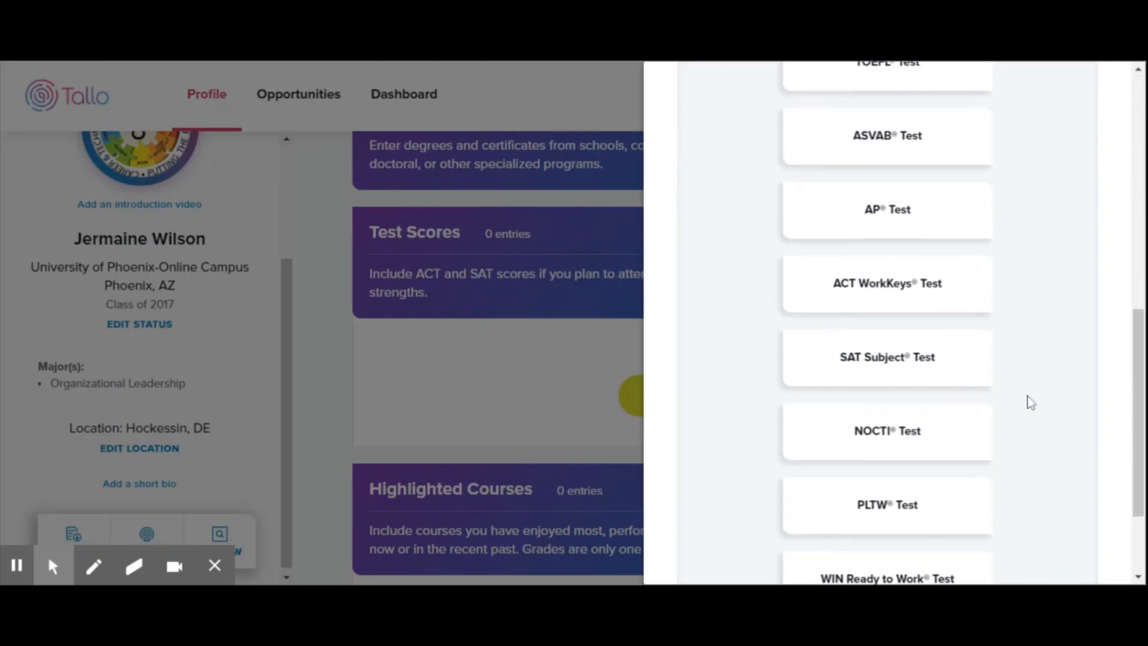
{"action": "scroll", "coordinate": [1027, 396], "scroll_direction": "down", "scroll_amount": 1}
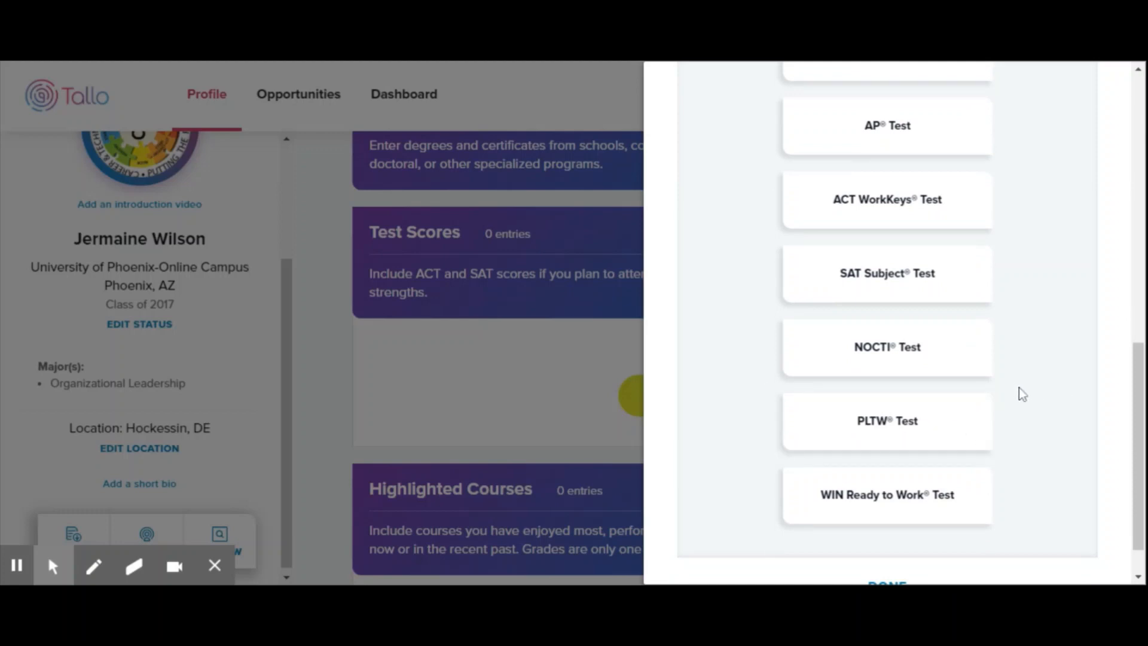
{"action": "left_click", "coordinate": [872, 426]}
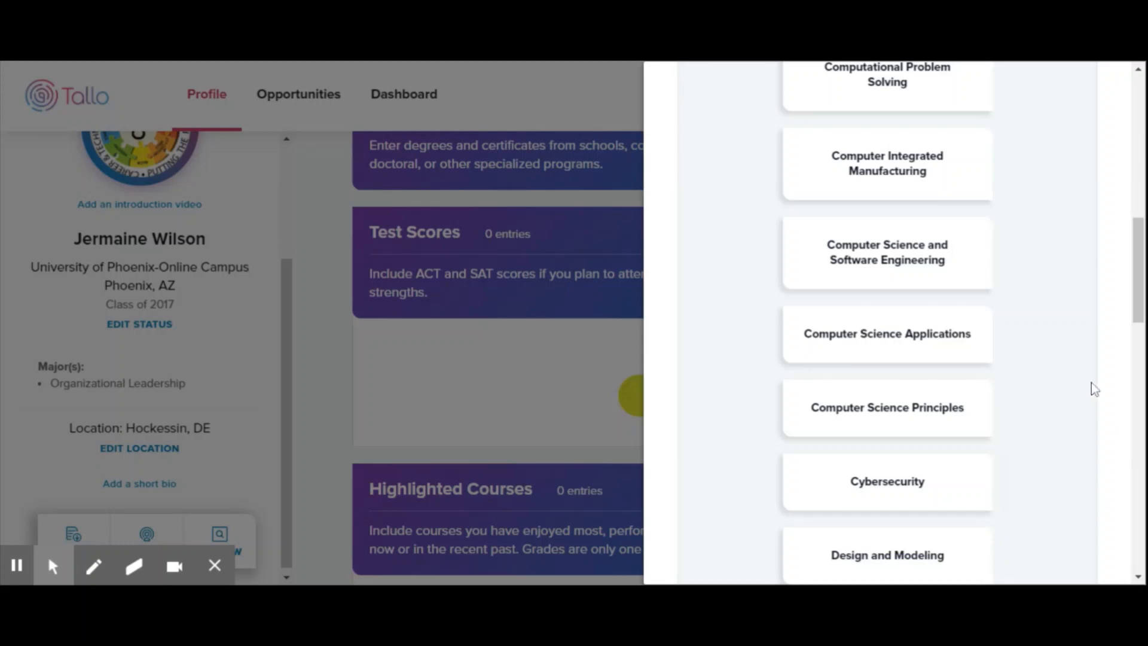
{"action": "scroll", "coordinate": [968, 359], "scroll_direction": "down", "scroll_amount": 1}
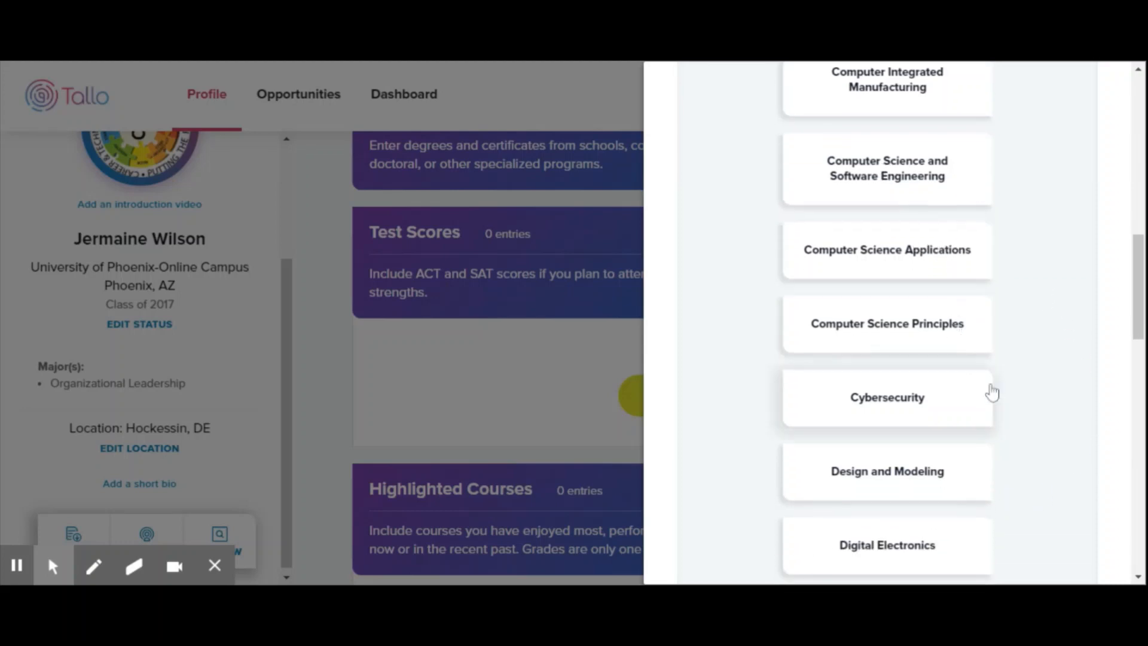
{"action": "left_click", "coordinate": [876, 396]}
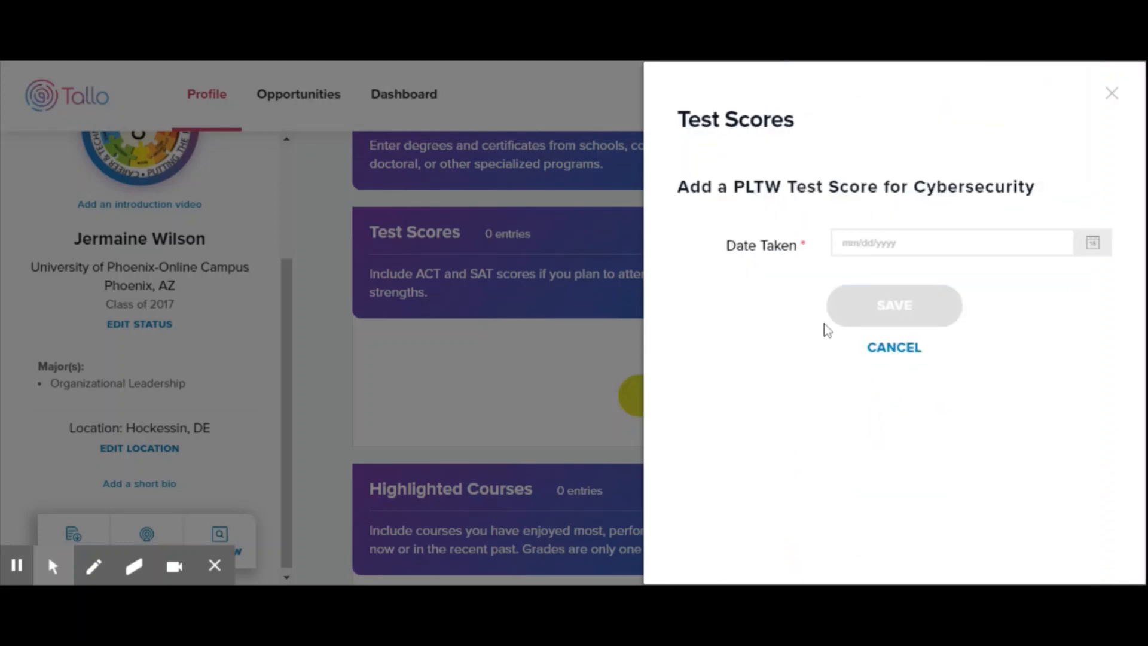
Step: Set the Cybersecurity test's date taken to 06/14/2020 and its score to 590, save it, and finish editing
{"action": "left_click", "coordinate": [1094, 244]}
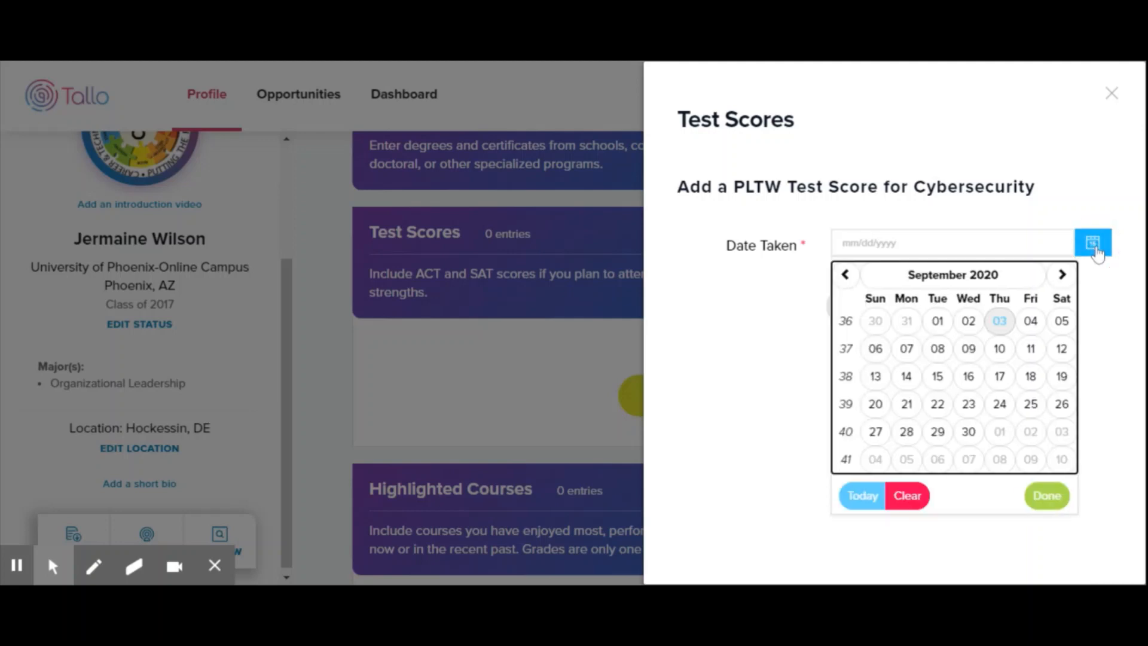
{"action": "left_click", "coordinate": [846, 275]}
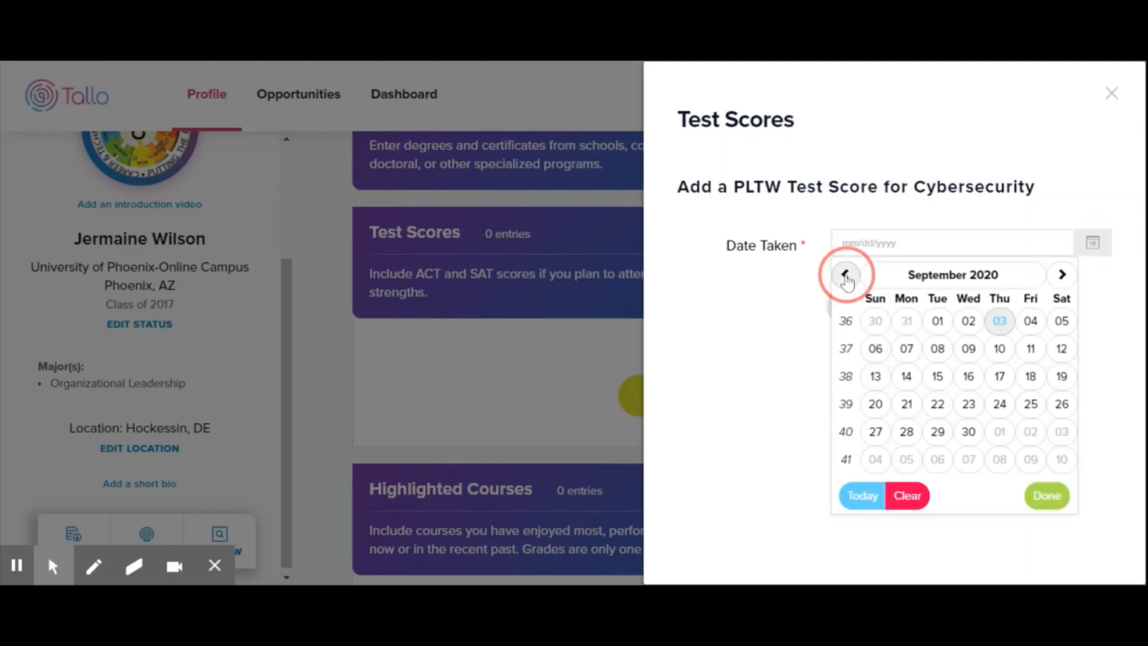
{"action": "left_click", "coordinate": [846, 274]}
{"action": "left_click", "coordinate": [846, 275]}
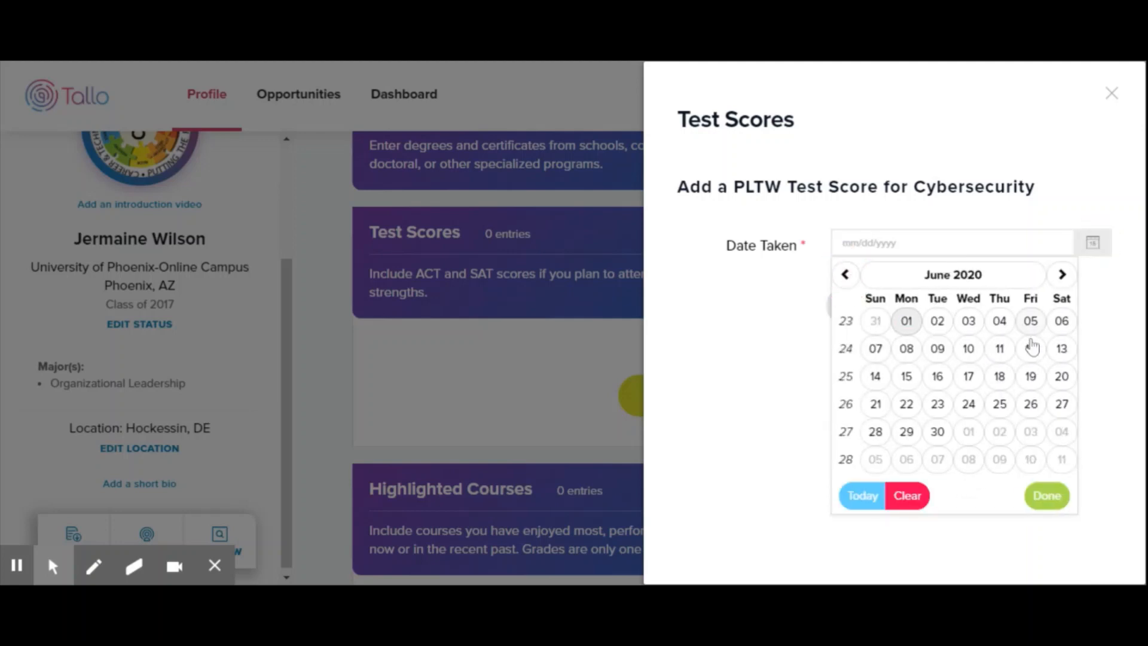
{"action": "left_click", "coordinate": [876, 378]}
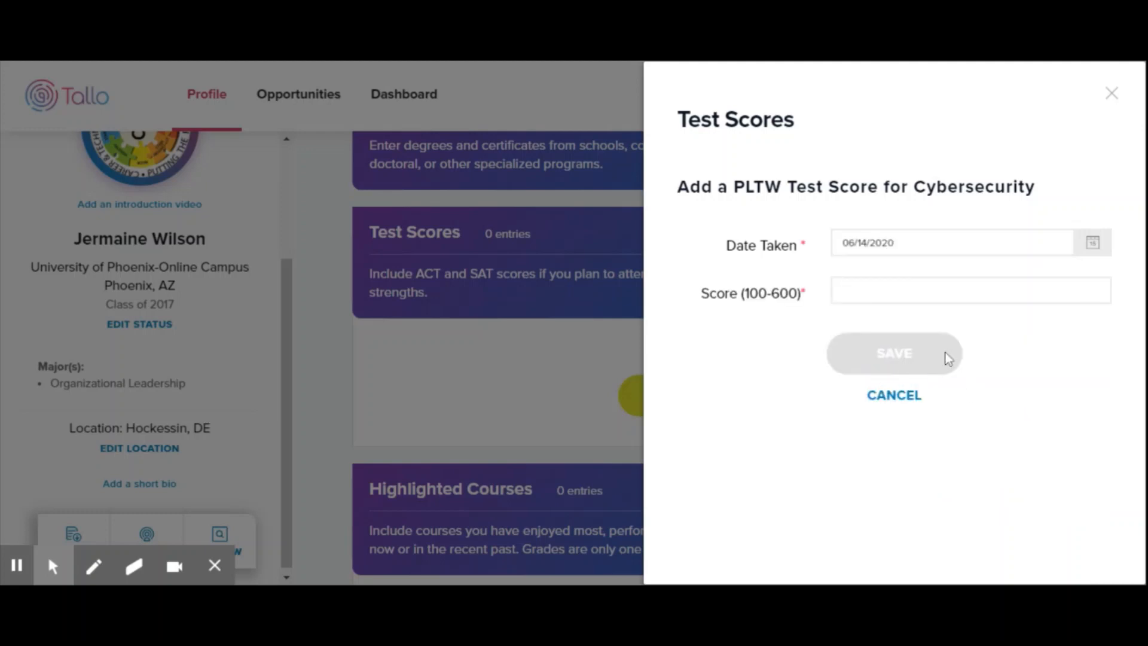
{"action": "left_click", "coordinate": [940, 292]}
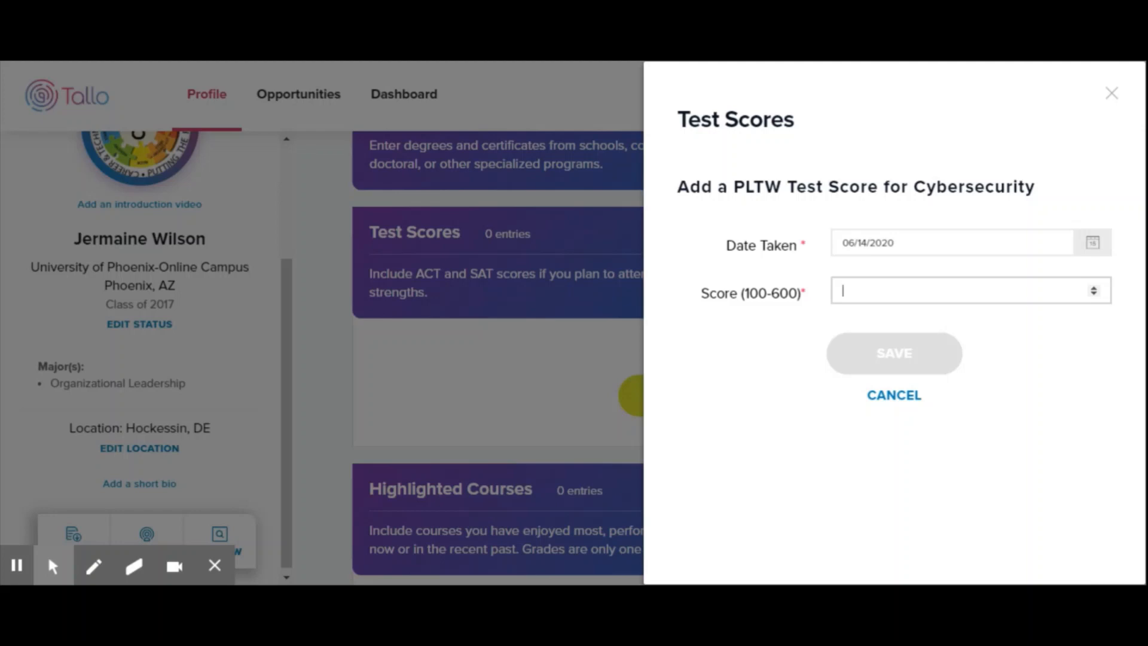
{"action": "type", "text": "590"}
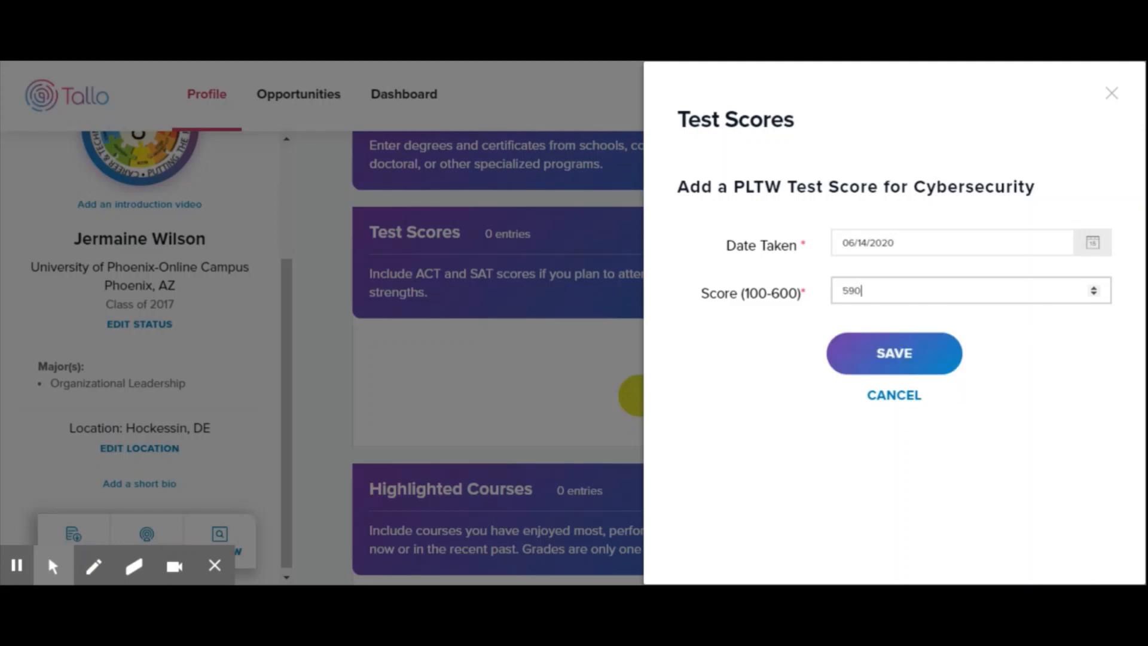
{"action": "left_click", "coordinate": [914, 358]}
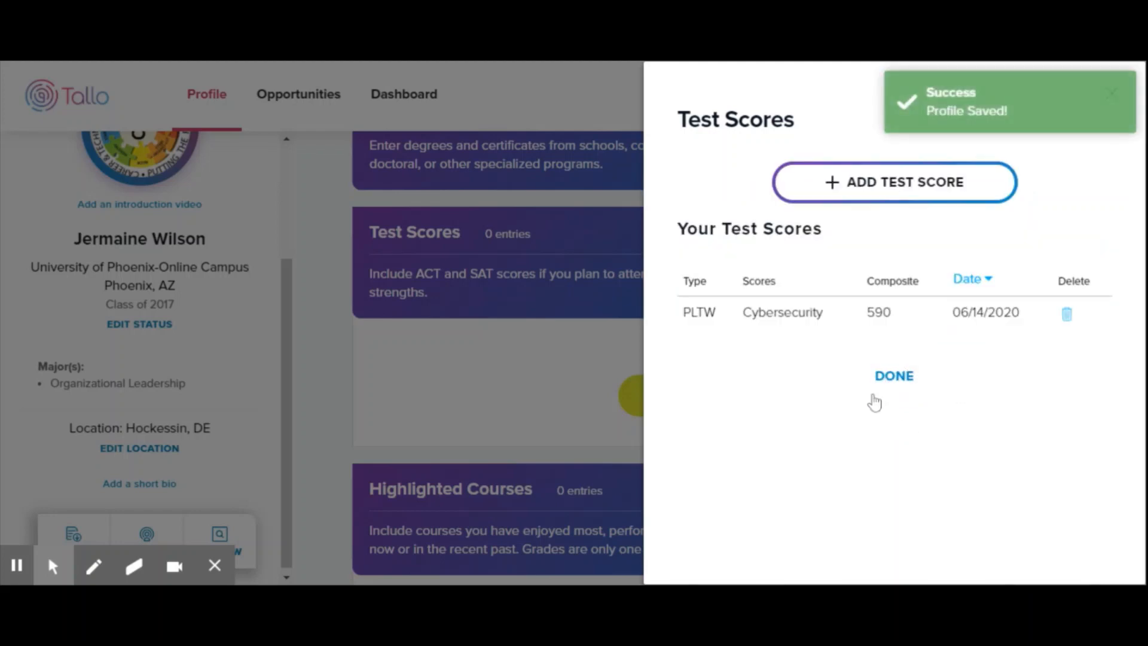
{"action": "left_click", "coordinate": [901, 379]}
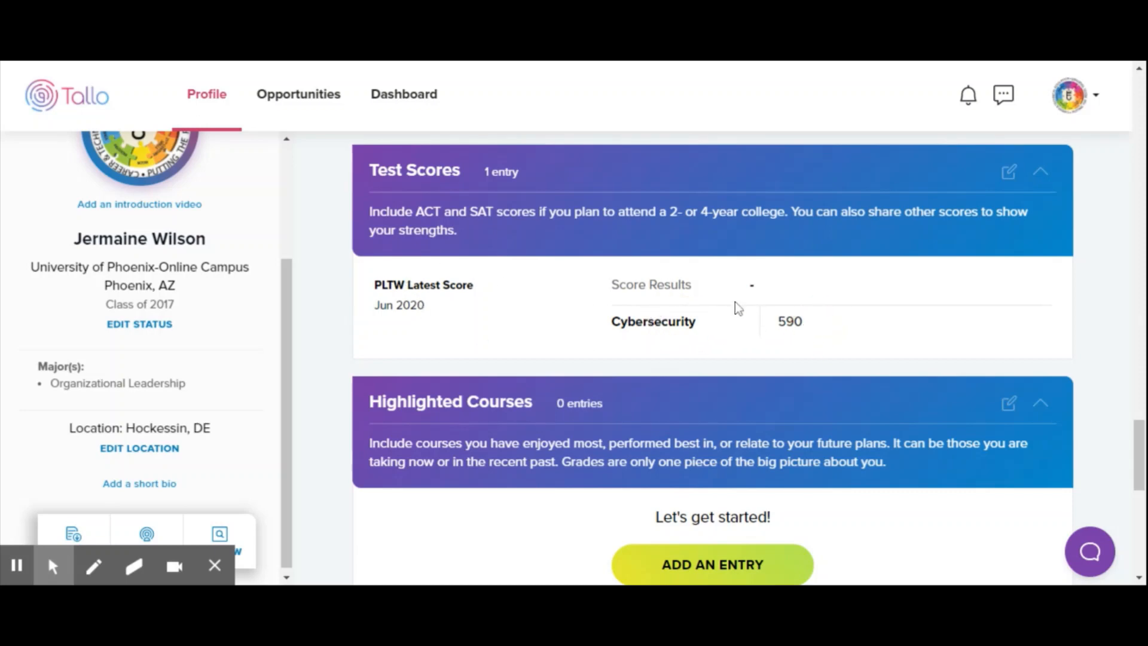
Step: Delete the PLTW Cybersecurity score from the Test Scores section and close the editor
{"action": "left_click", "coordinate": [1008, 173]}
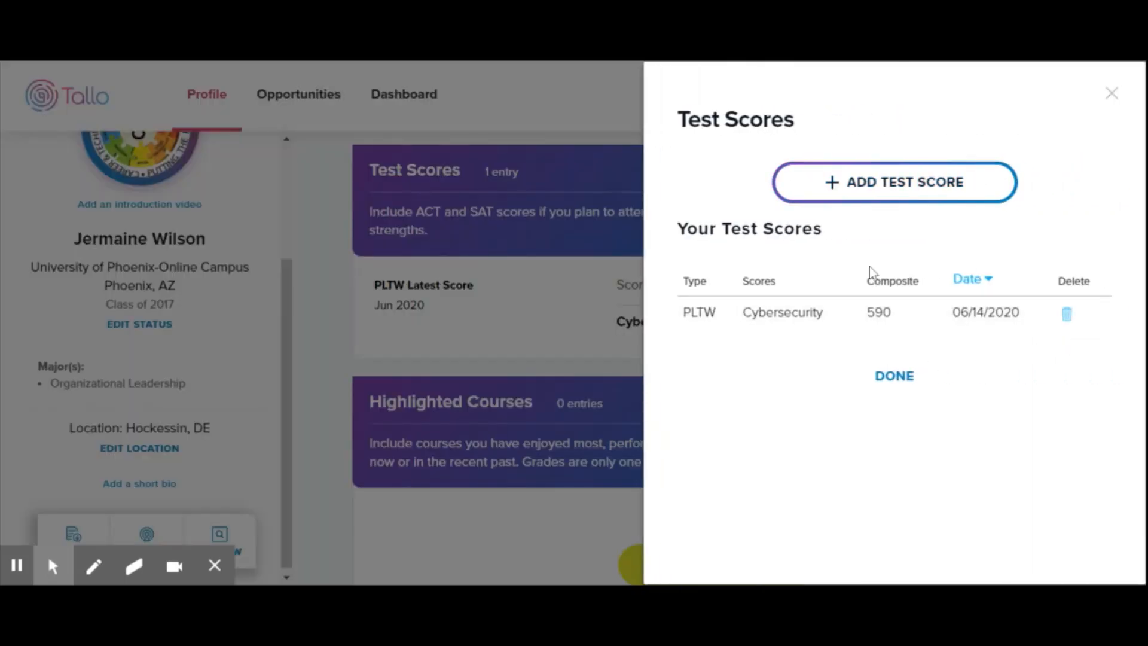
{"action": "left_click", "coordinate": [1066, 317]}
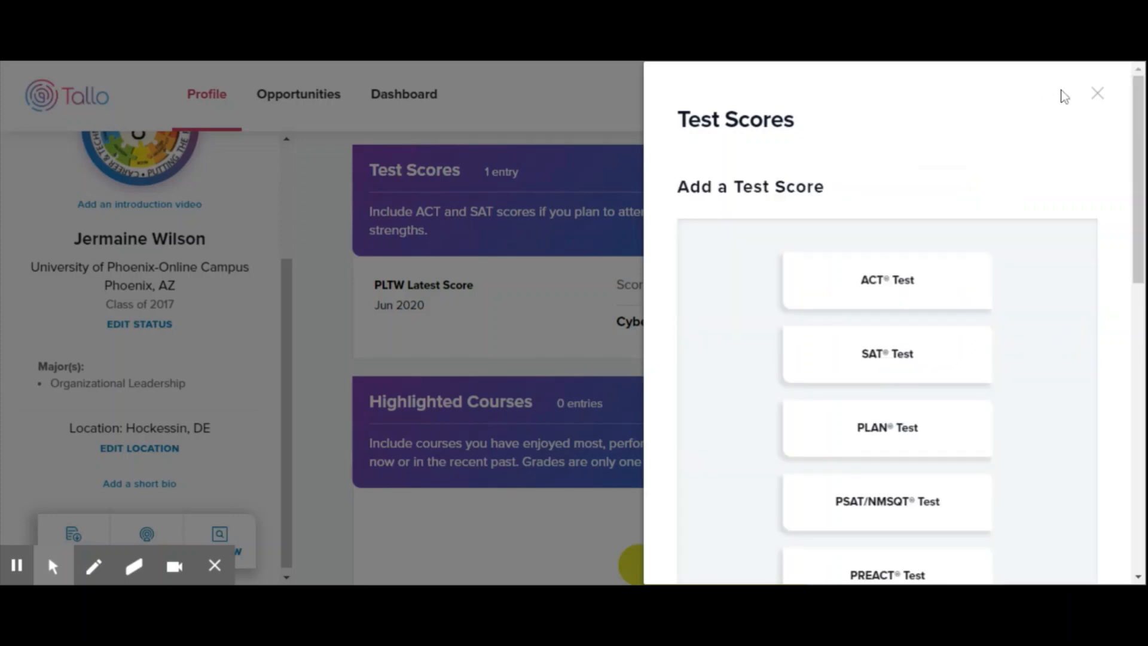
{"action": "left_click", "coordinate": [1097, 94]}
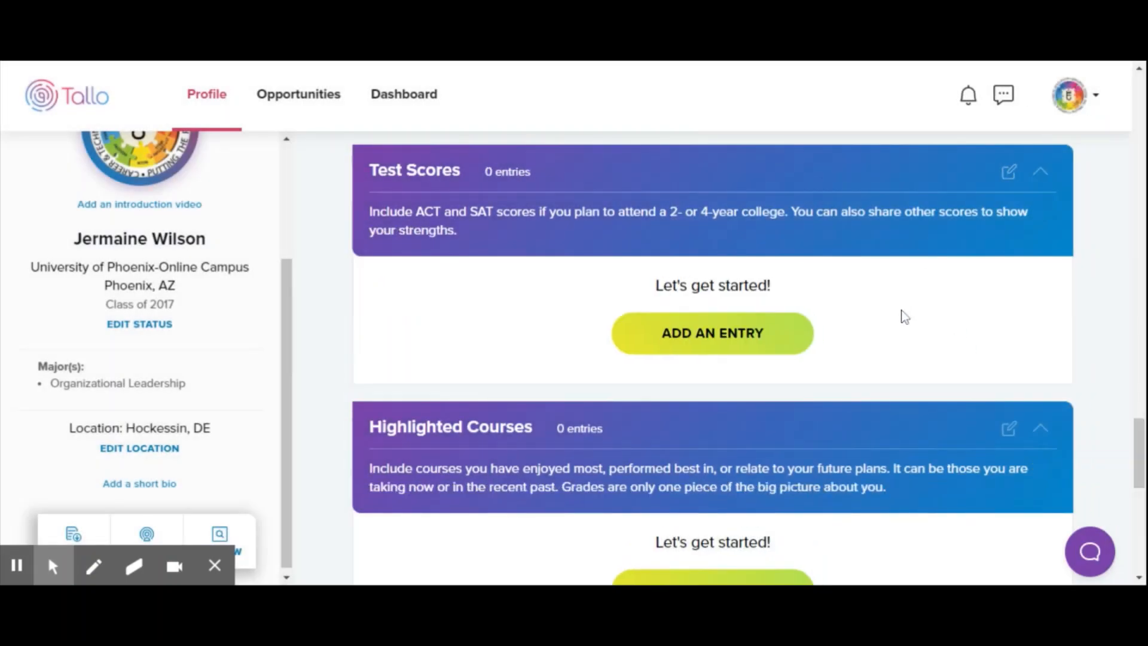
Step: Open the Highlighted Courses section for editing, review its school and course lists, and close it
{"action": "scroll", "coordinate": [948, 330], "scroll_direction": "down", "scroll_amount": 4}
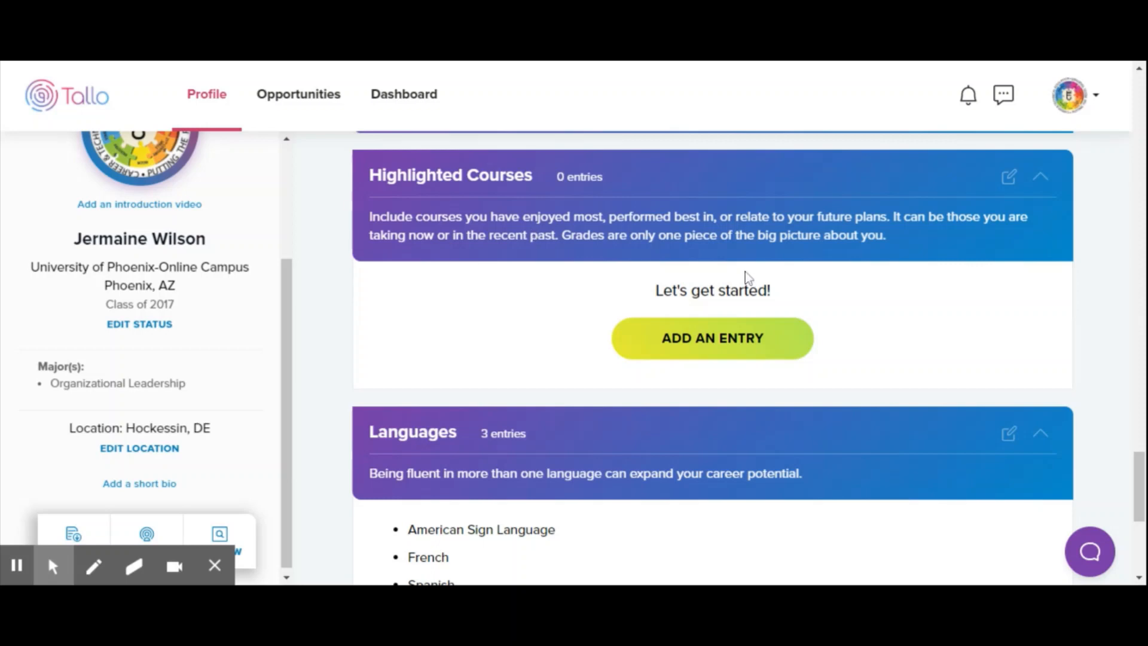
{"action": "left_click", "coordinate": [1009, 175]}
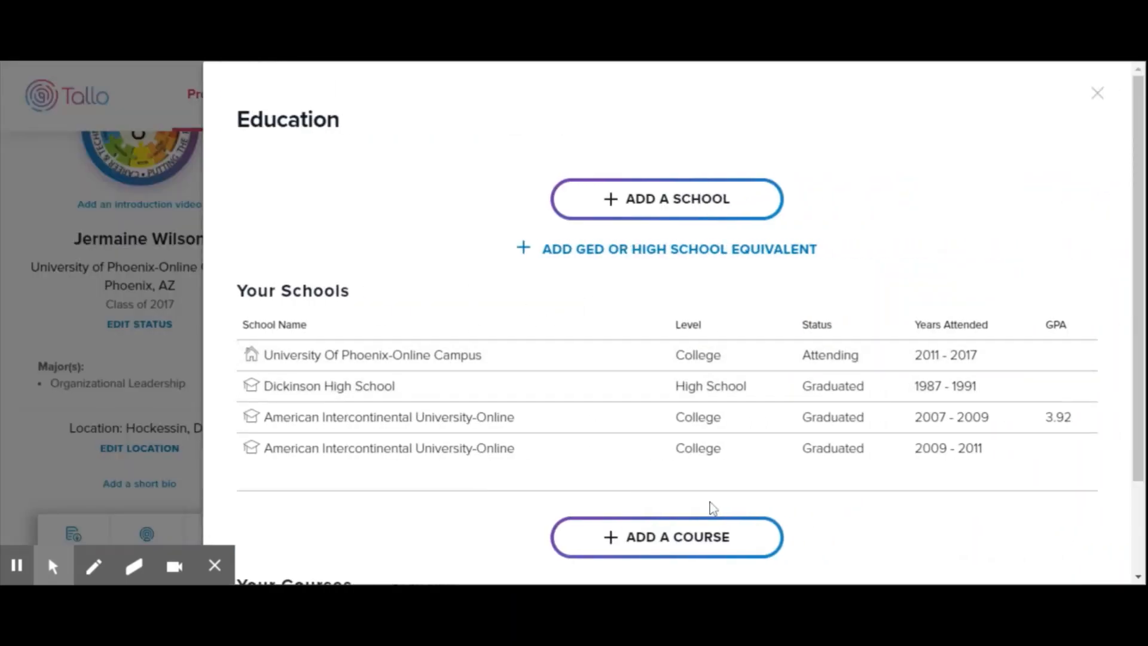
{"action": "scroll", "coordinate": [777, 499], "scroll_direction": "down", "scroll_amount": 2}
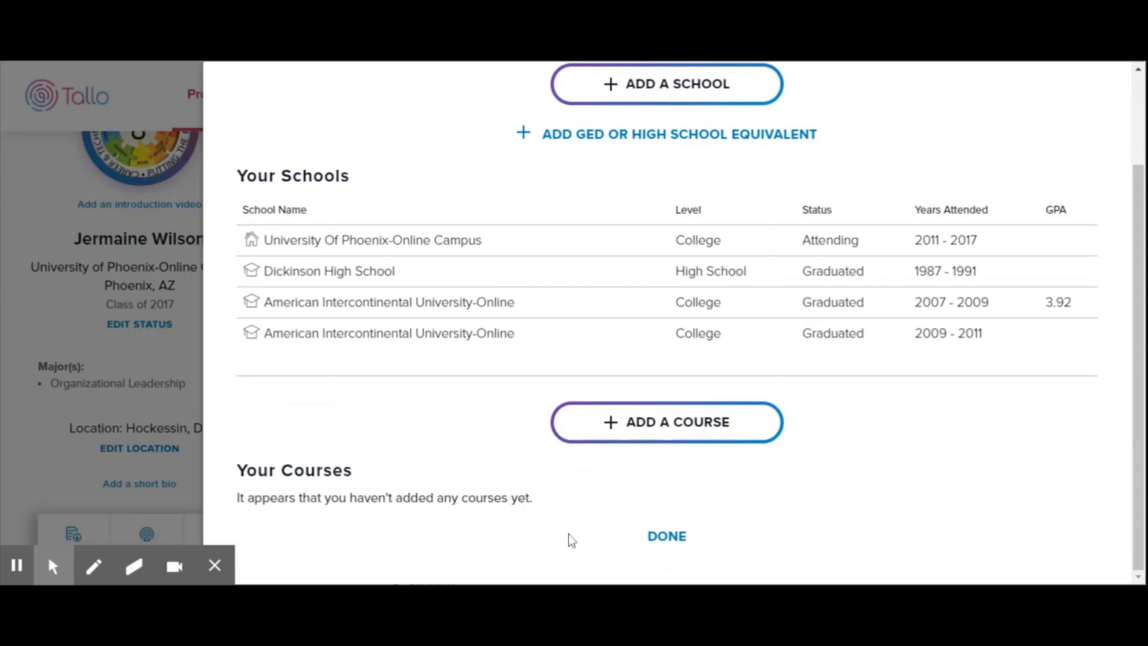
{"action": "left_click", "coordinate": [675, 538]}
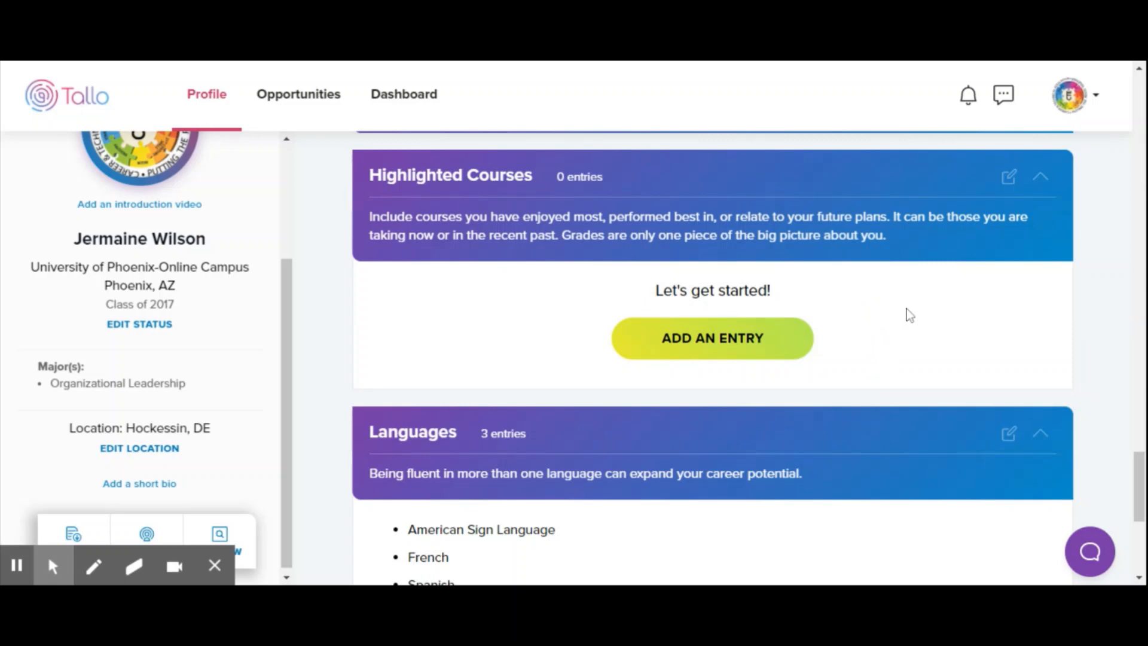
Step: Add English to the profile's Languages section and save the change
{"action": "scroll", "coordinate": [905, 310], "scroll_direction": "down", "scroll_amount": 4}
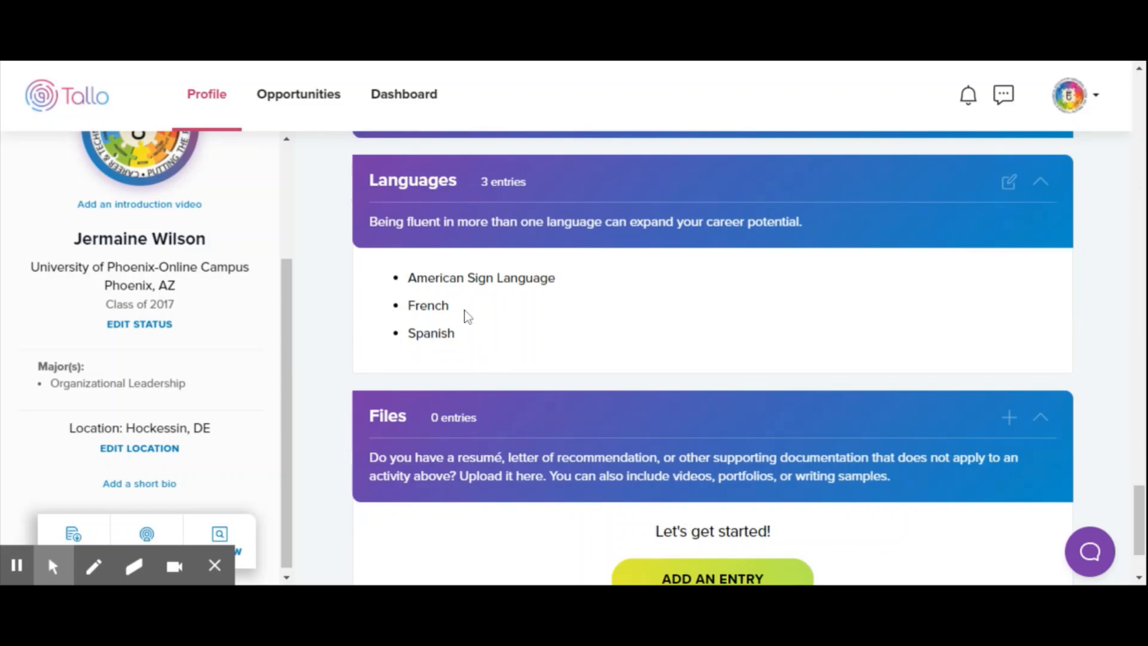
{"action": "left_click", "coordinate": [1010, 187]}
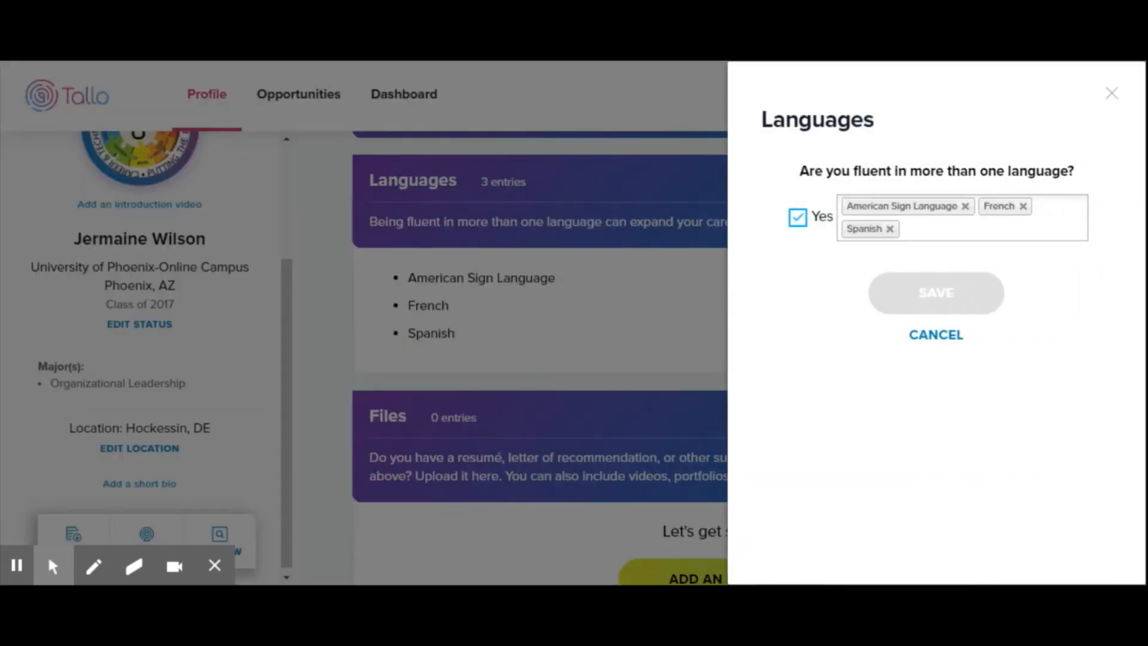
{"action": "left_click", "coordinate": [987, 227]}
{"action": "scroll", "coordinate": [990, 368], "scroll_direction": "down", "scroll_amount": 2}
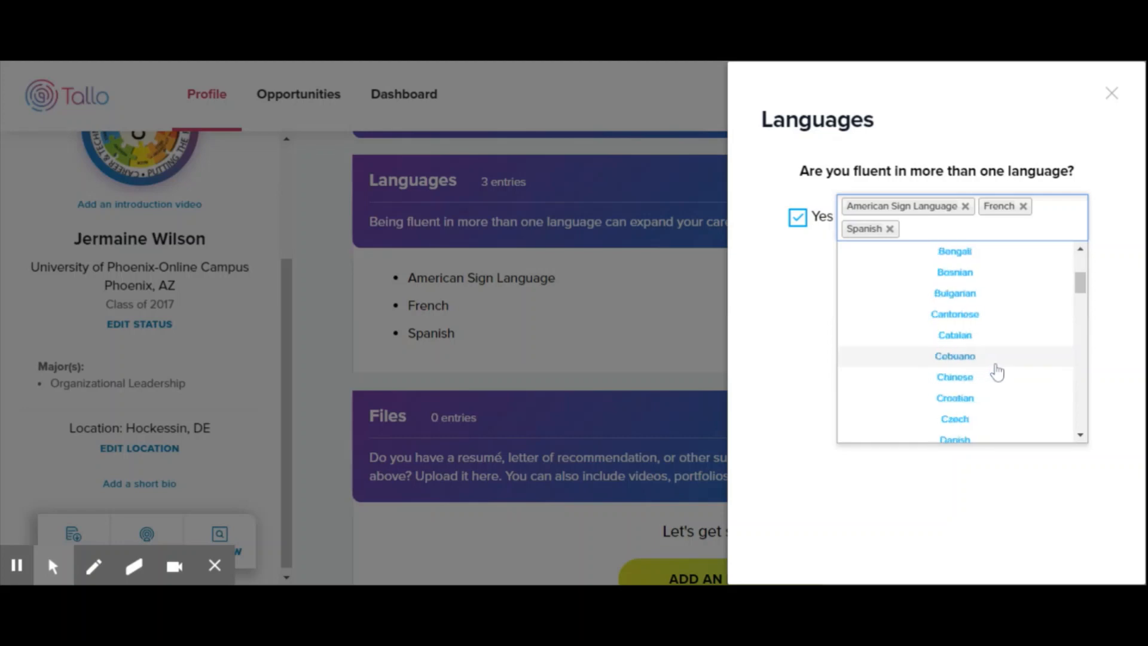
{"action": "scroll", "coordinate": [996, 372], "scroll_direction": "down", "scroll_amount": 3}
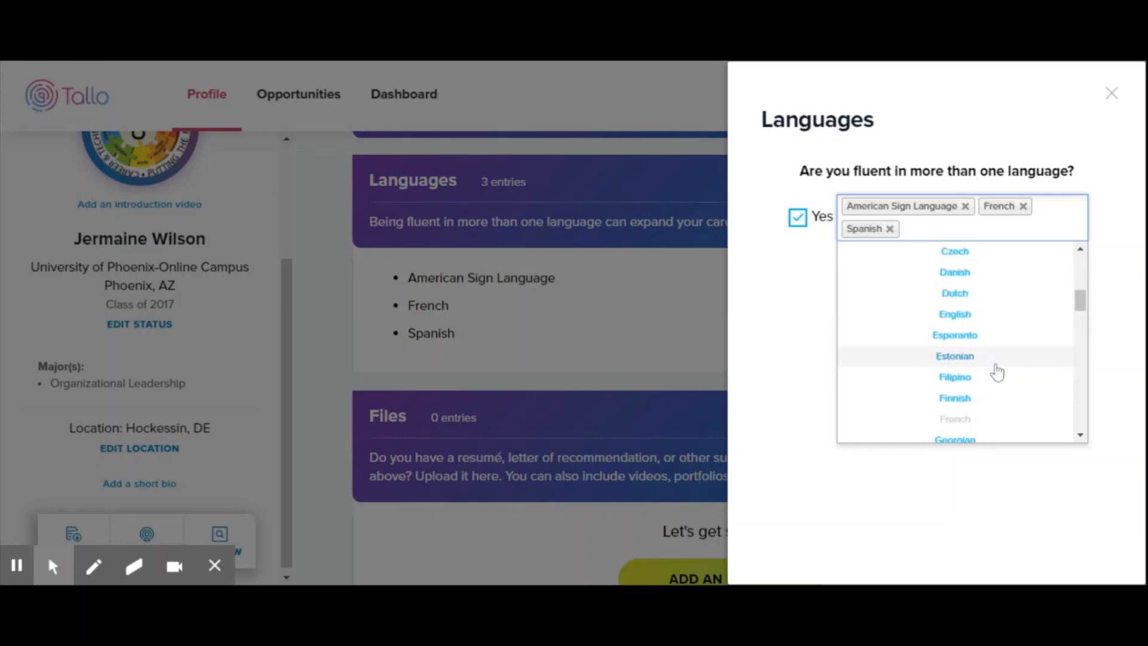
{"action": "left_click", "coordinate": [989, 317]}
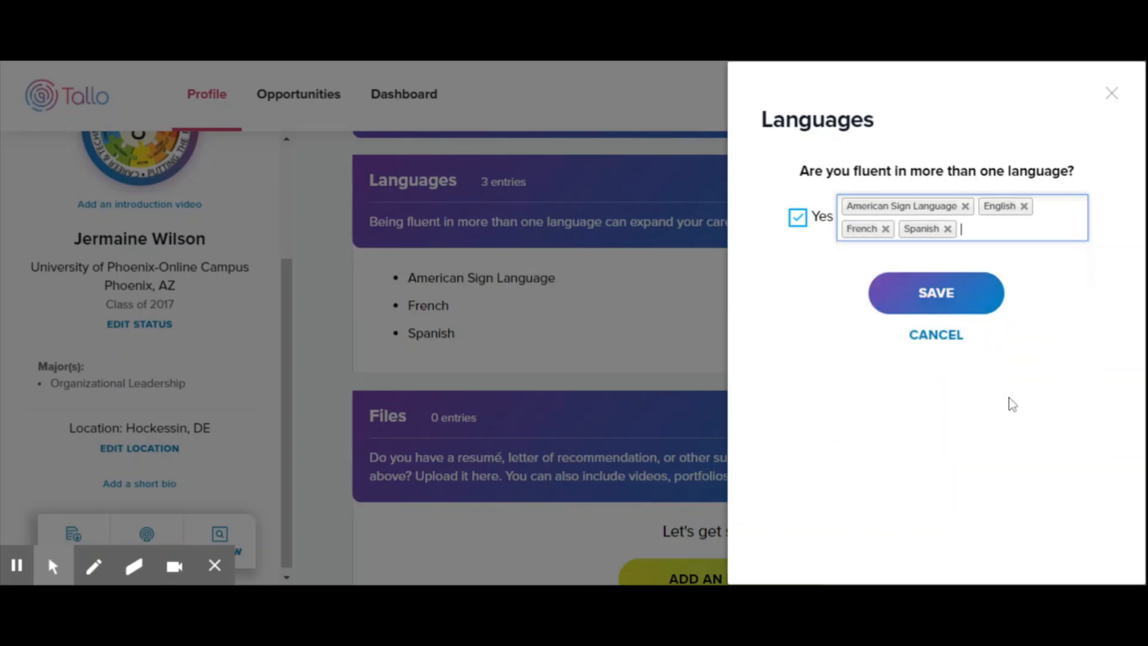
{"action": "left_click", "coordinate": [941, 304]}
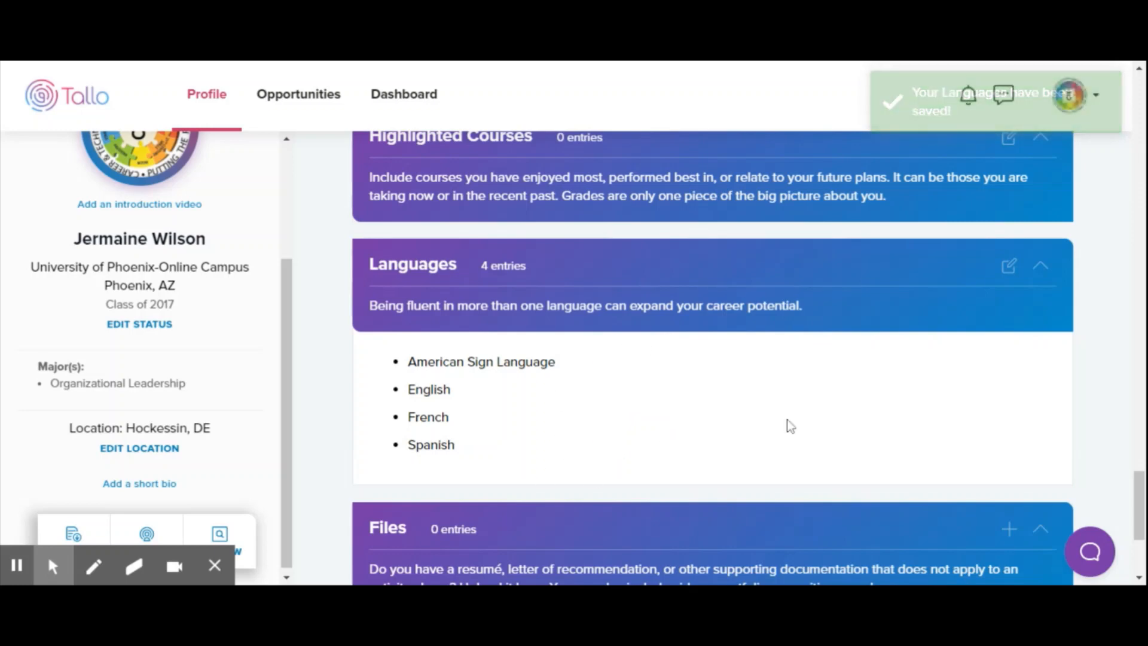
Step: Reopen the Languages section for editing, review the full list of available languages, and close it unchanged
{"action": "left_click", "coordinate": [1009, 267]}
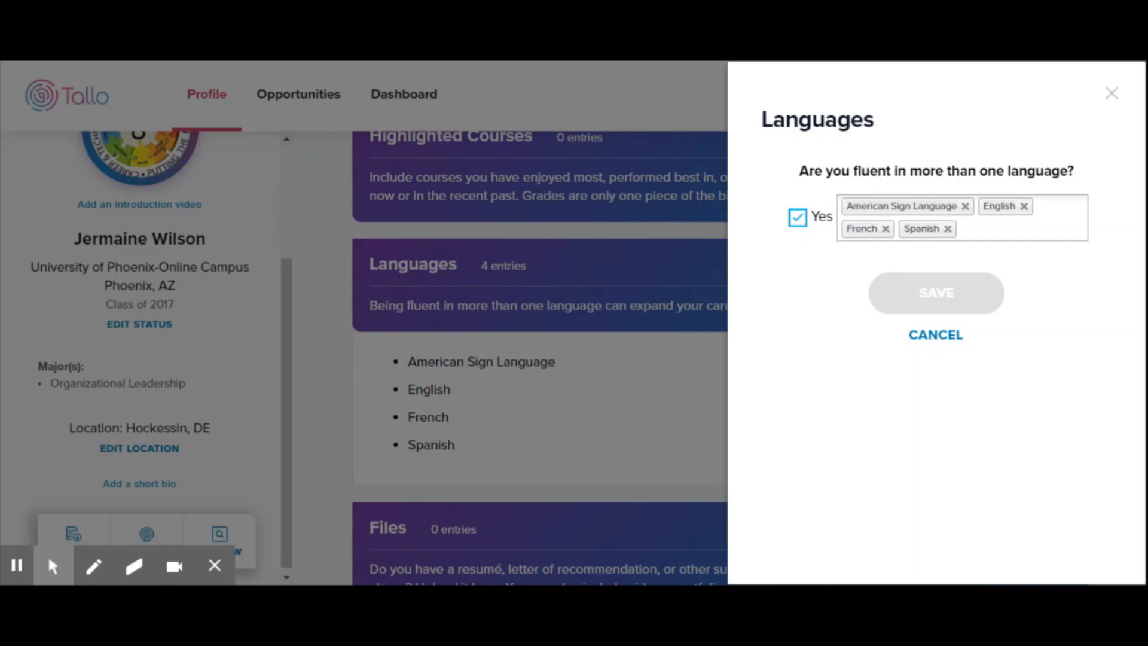
{"action": "left_click", "coordinate": [984, 231]}
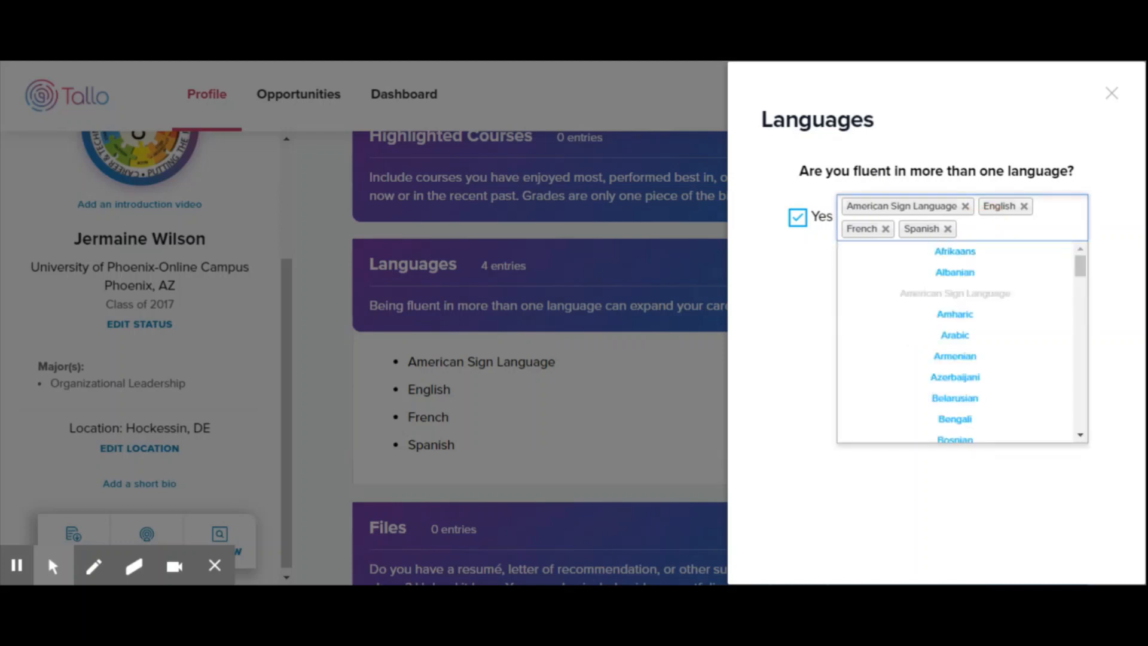
{"action": "scroll", "coordinate": [992, 294], "scroll_direction": "down", "scroll_amount": 14}
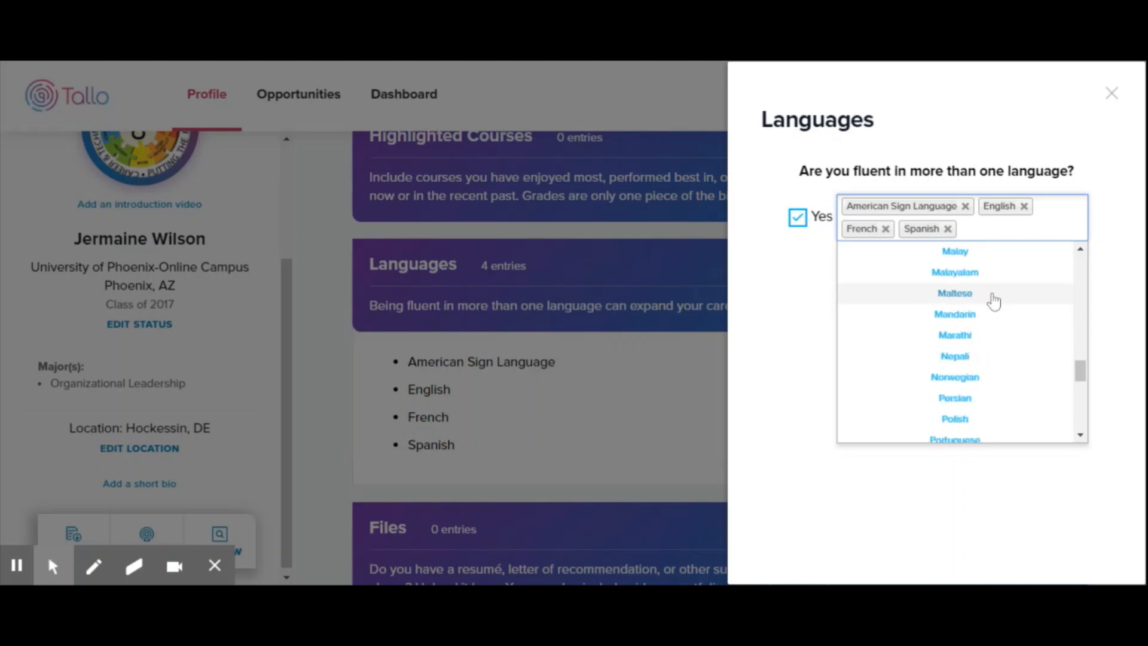
{"action": "scroll", "coordinate": [992, 300], "scroll_direction": "down", "scroll_amount": 6}
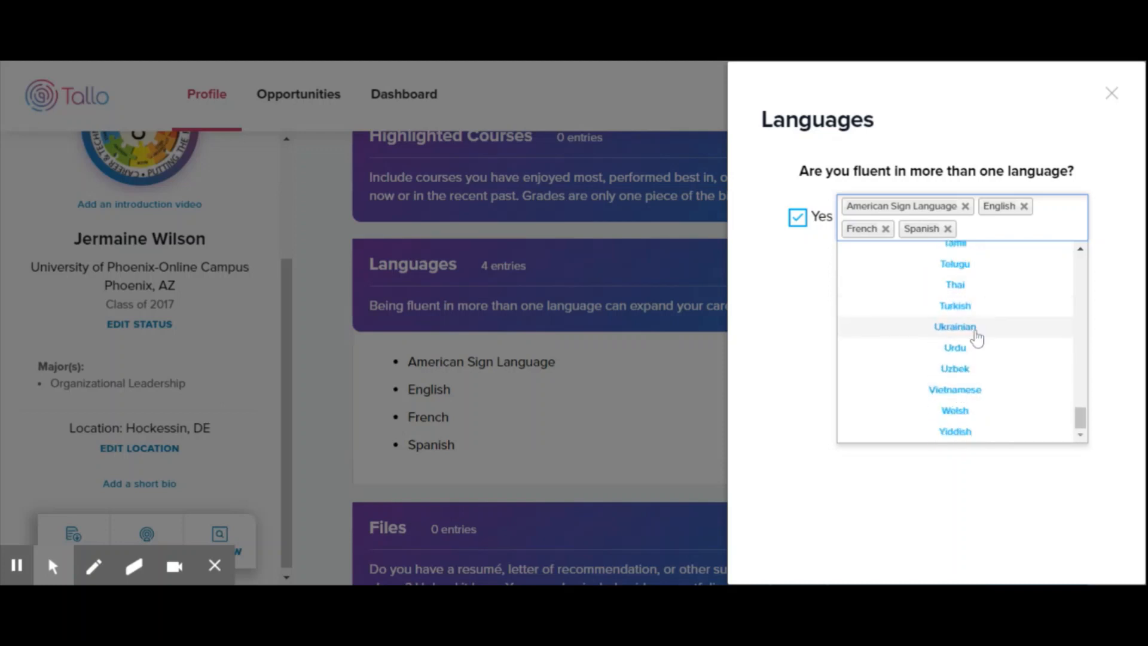
{"action": "left_click", "coordinate": [948, 512]}
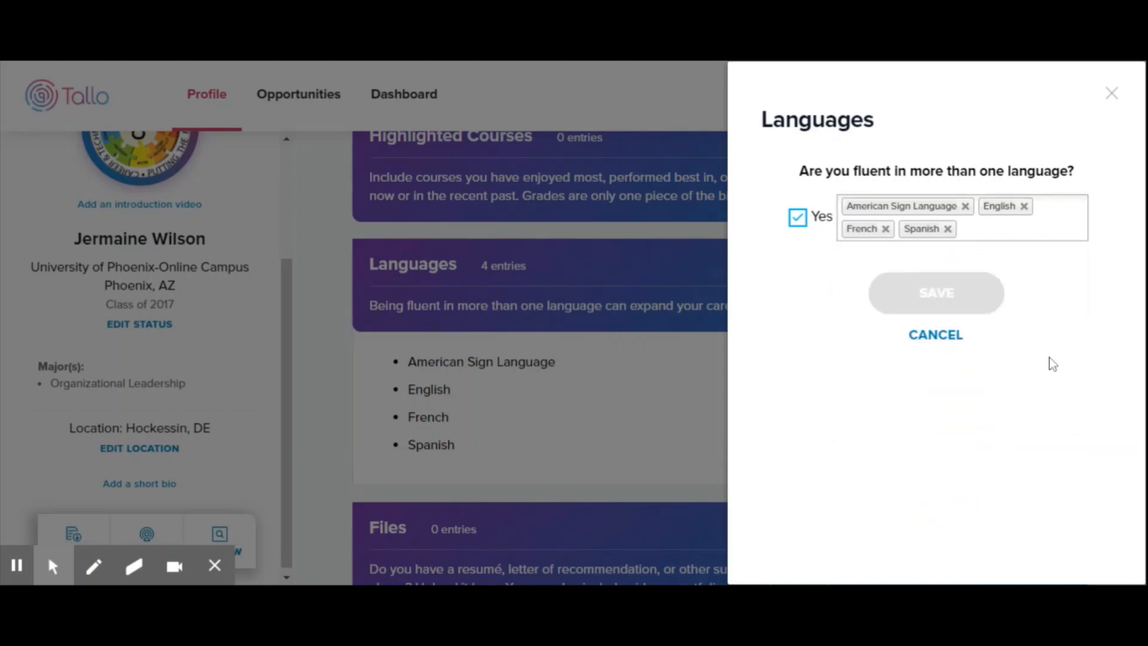
{"action": "left_click", "coordinate": [1113, 96]}
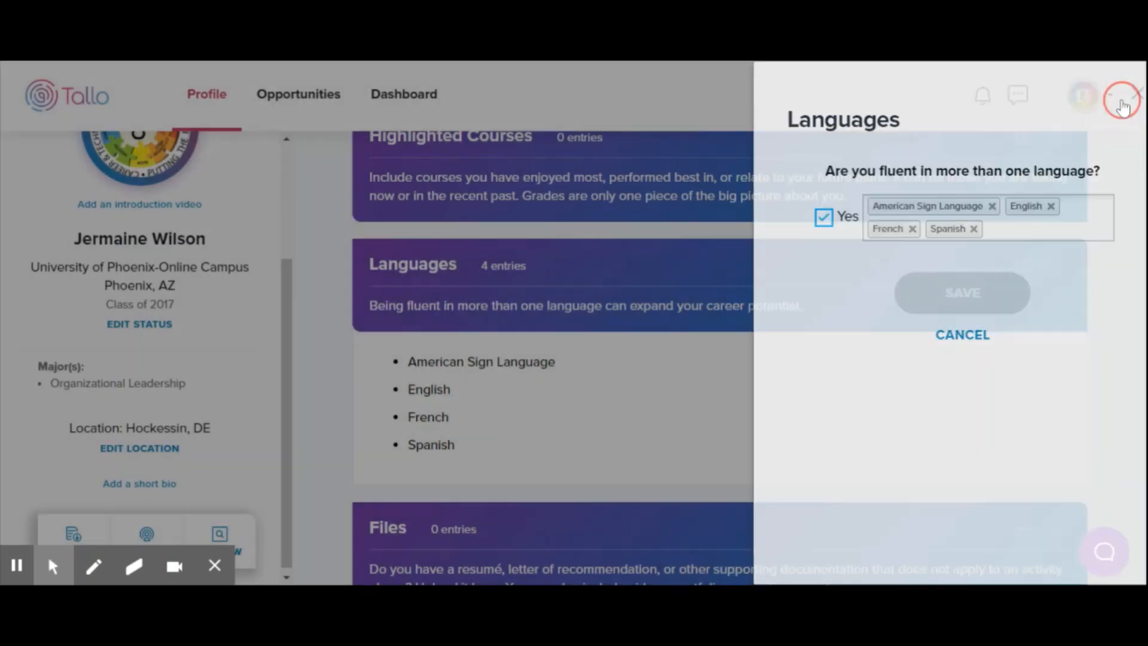
Step: Start a new entry in the Files section with the display name Reference Letter, and cancel it without saving
{"action": "scroll", "coordinate": [669, 344], "scroll_direction": "down", "scroll_amount": 3}
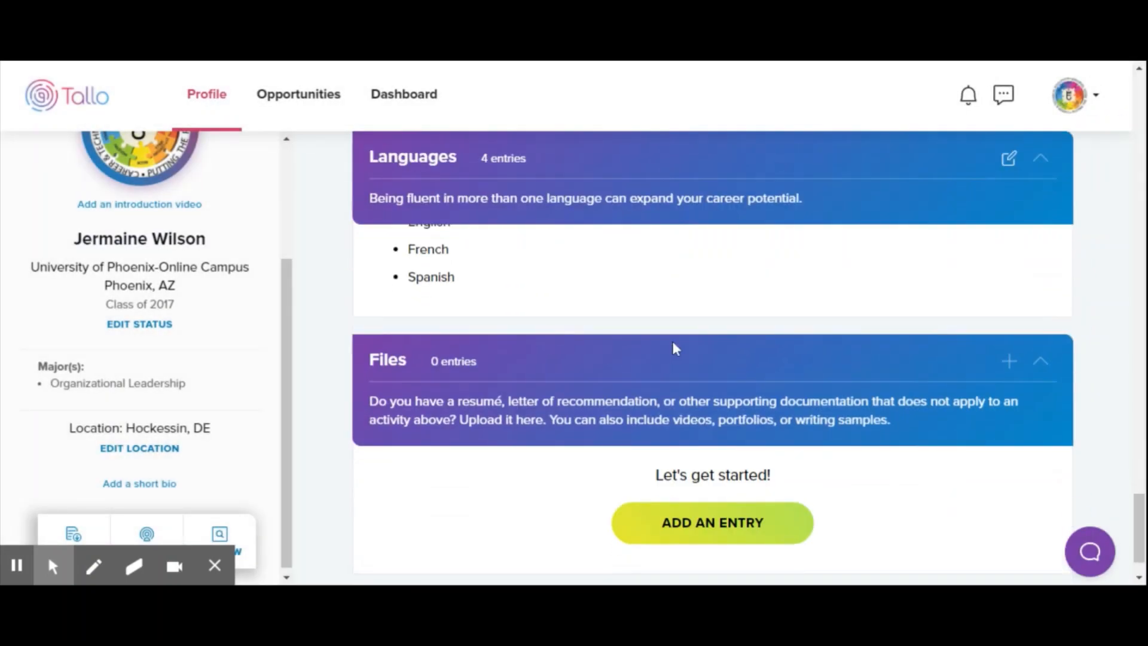
{"action": "scroll", "coordinate": [677, 346], "scroll_direction": "down", "scroll_amount": 1}
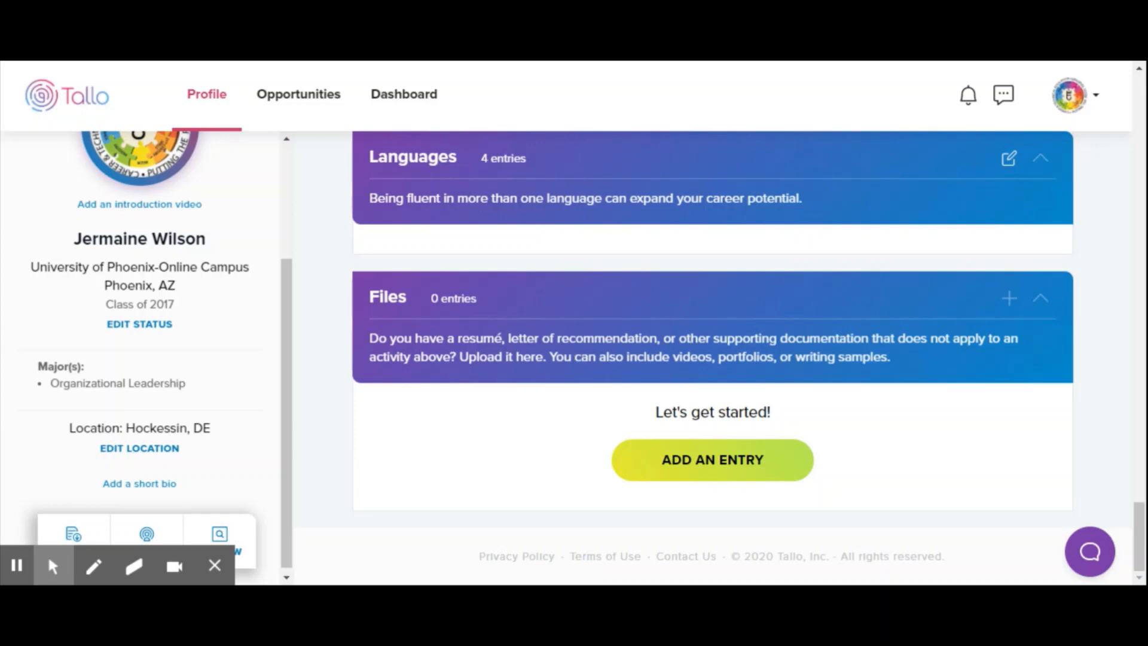
{"action": "left_click", "coordinate": [1009, 297]}
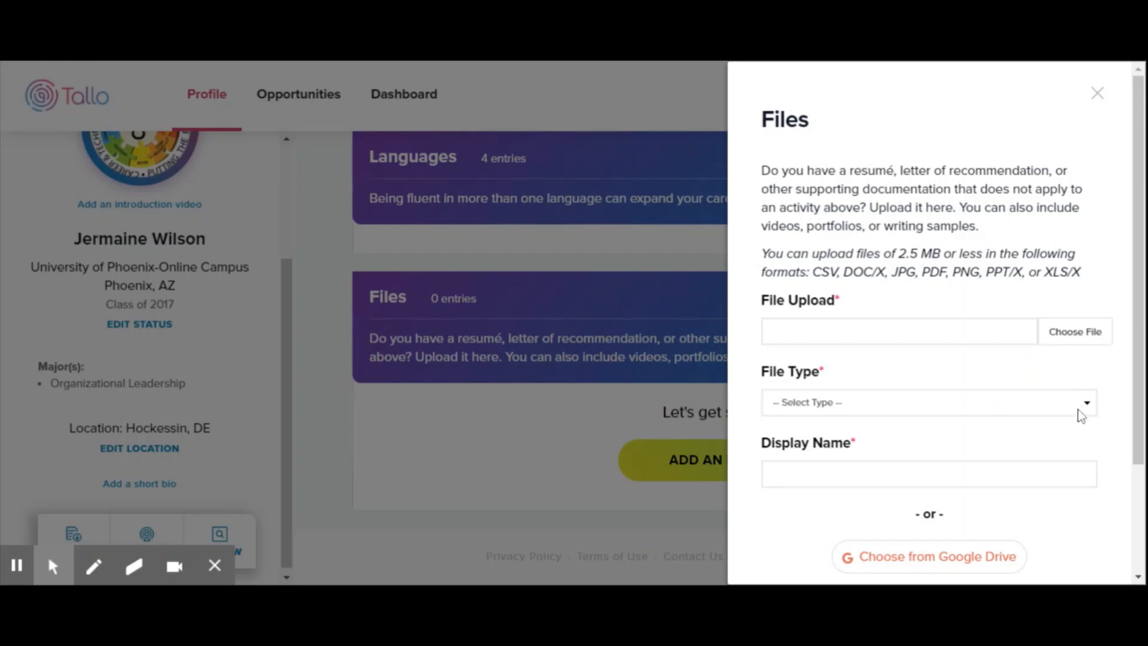
{"action": "left_click", "coordinate": [823, 482]}
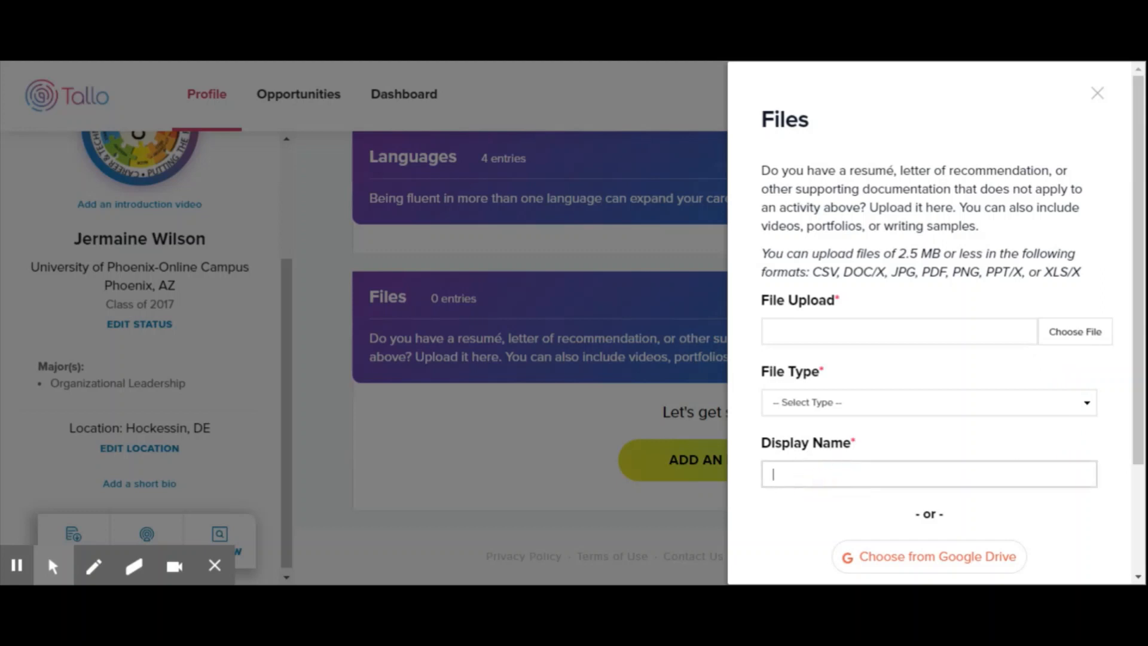
{"action": "left_click", "coordinate": [877, 487]}
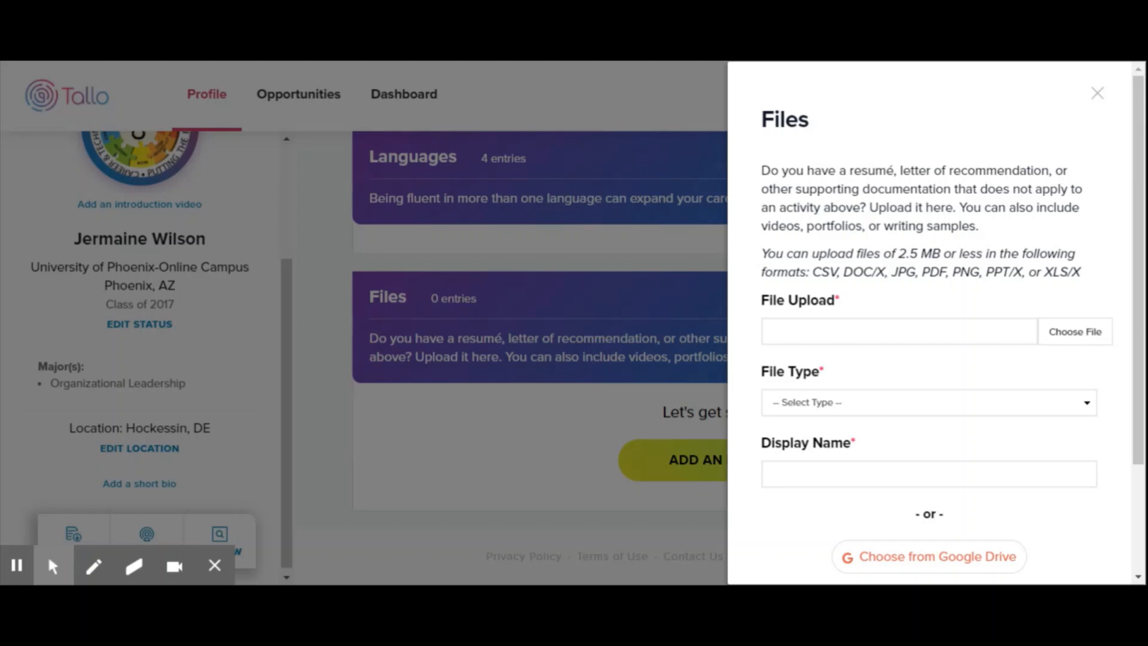
{"action": "left_click", "coordinate": [787, 479]}
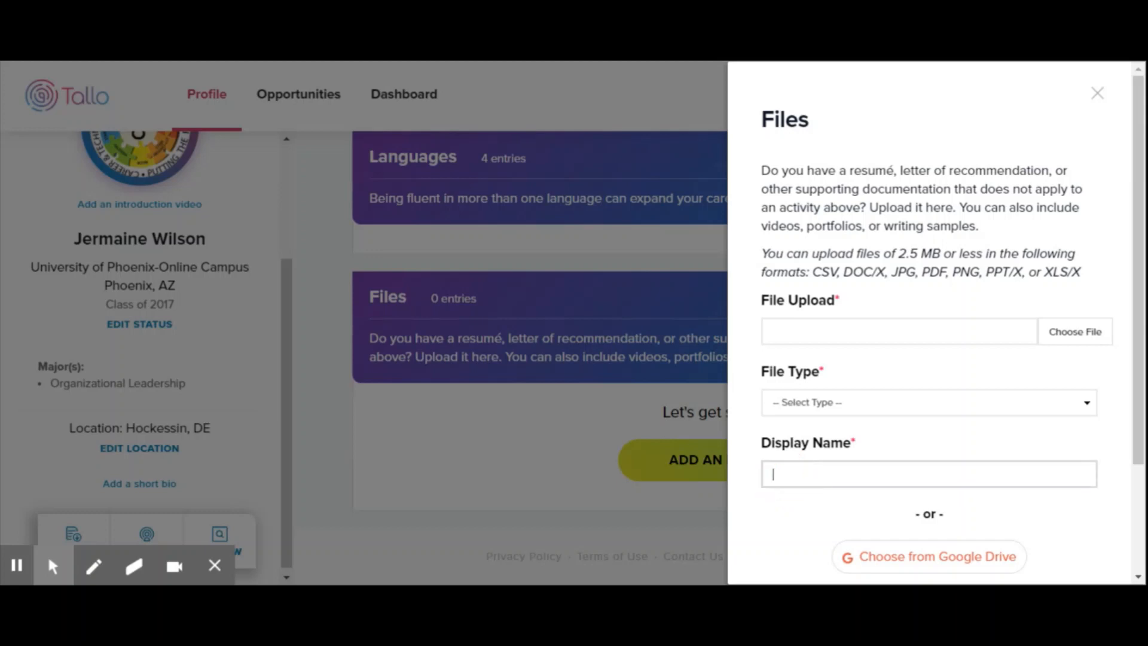
{"action": "type", "text": "Reference Letter"}
{"action": "scroll", "coordinate": [948, 569], "scroll_direction": "down", "scroll_amount": 3}
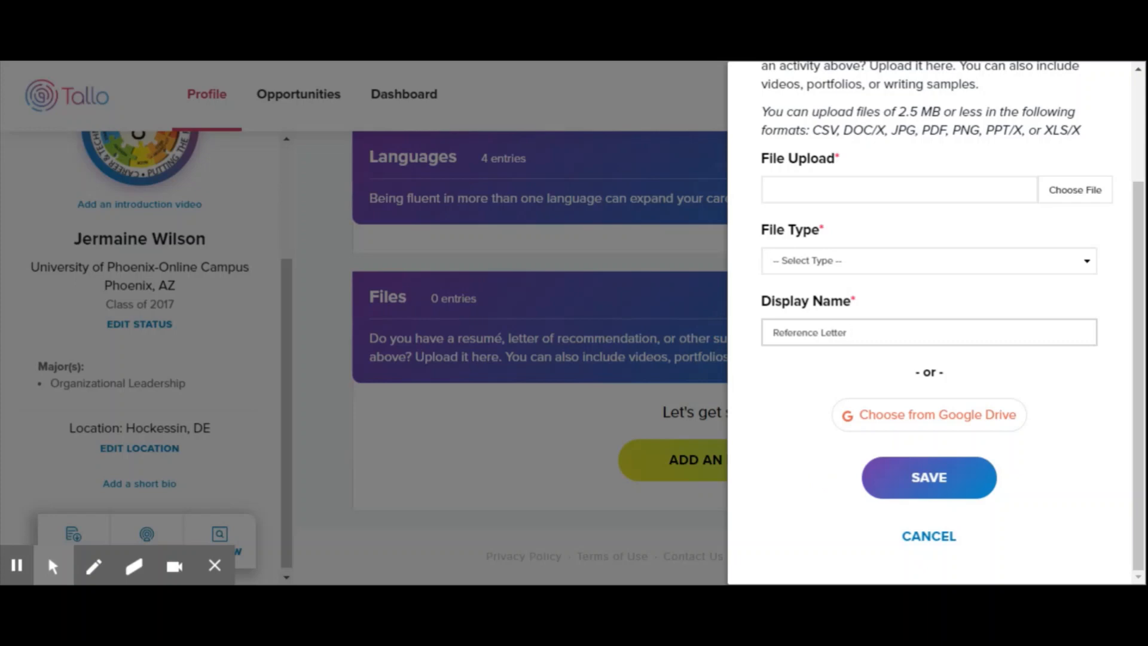
{"action": "left_click", "coordinate": [914, 536]}
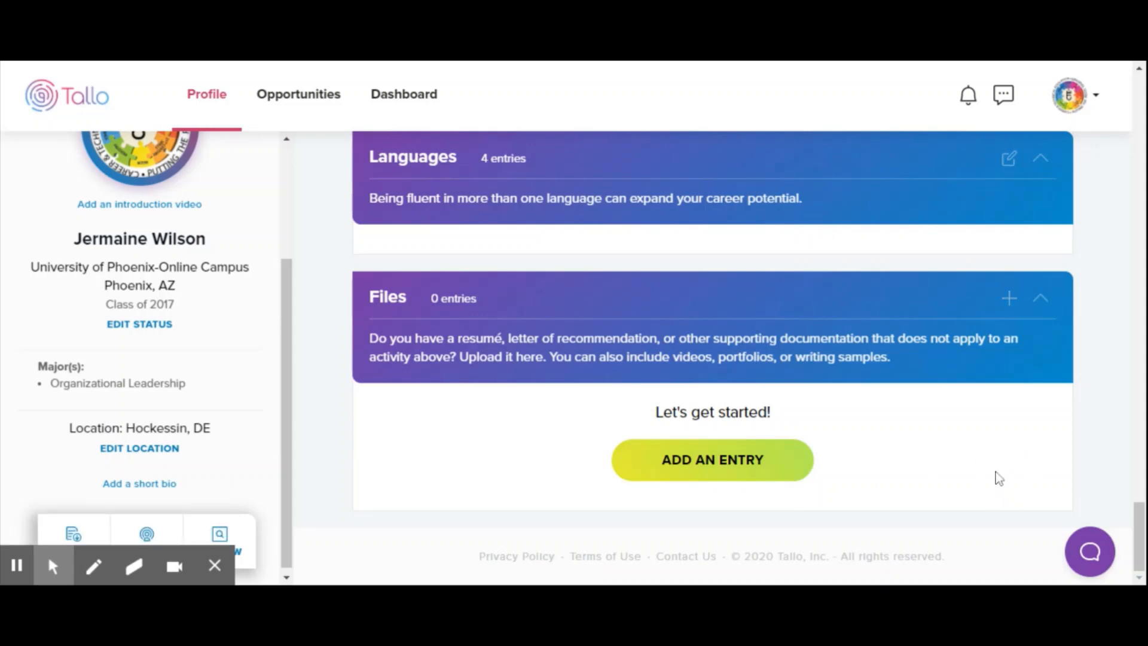
Step: Download the profile with the profile picture included and the contact information left out
{"action": "left_click", "coordinate": [75, 534]}
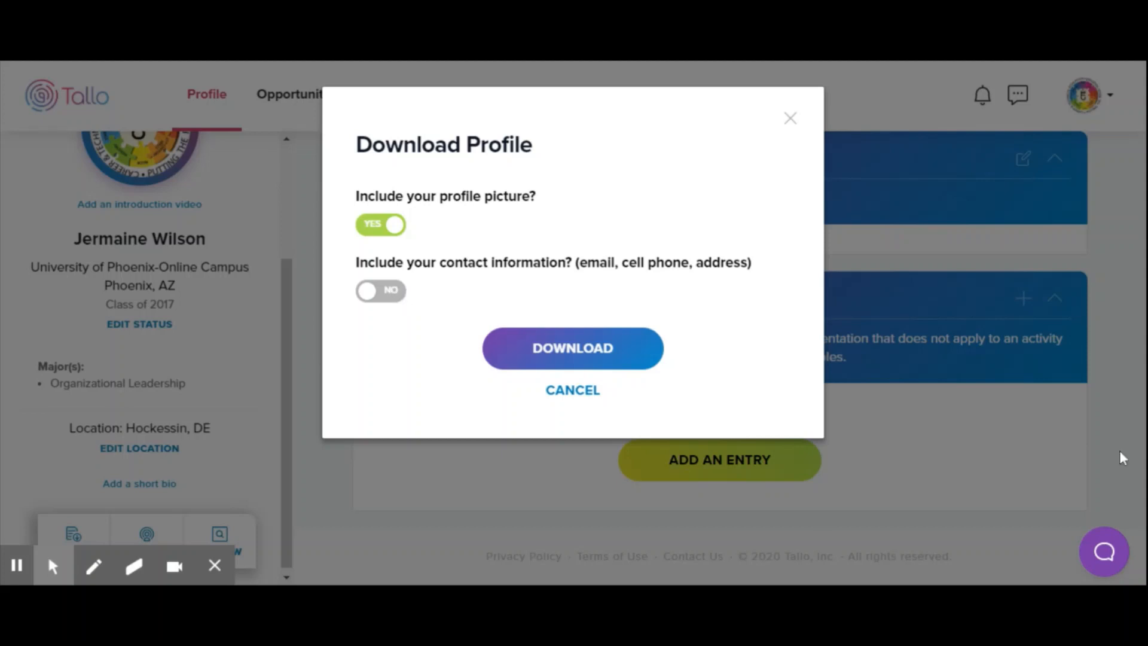
{"action": "left_click", "coordinate": [396, 292]}
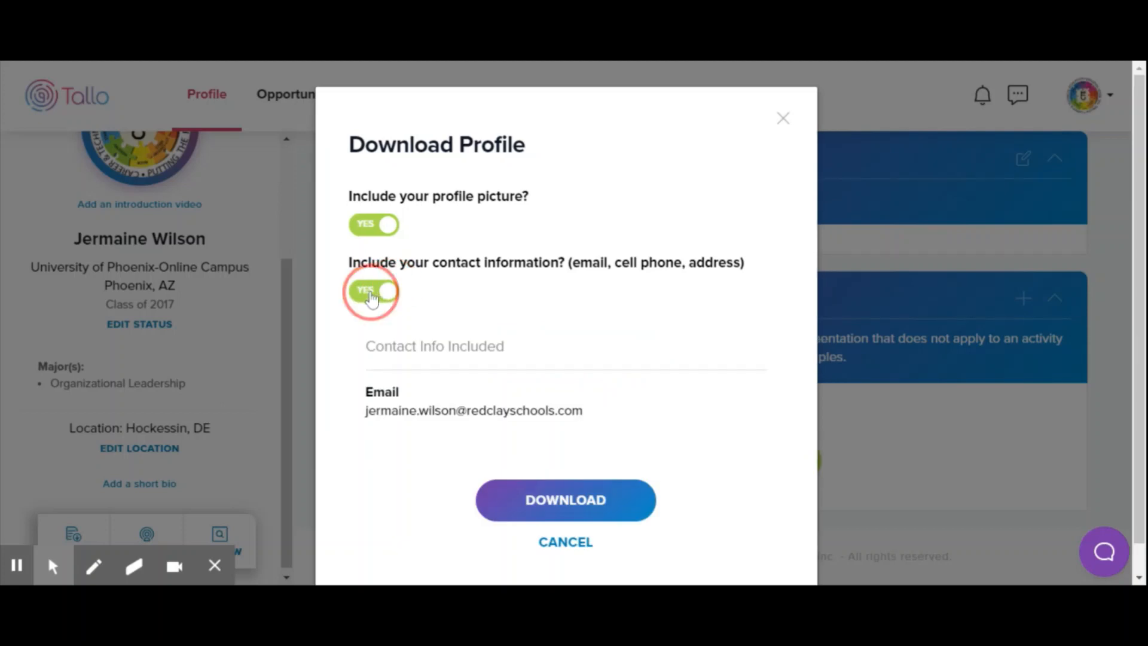
{"action": "left_click", "coordinate": [371, 293]}
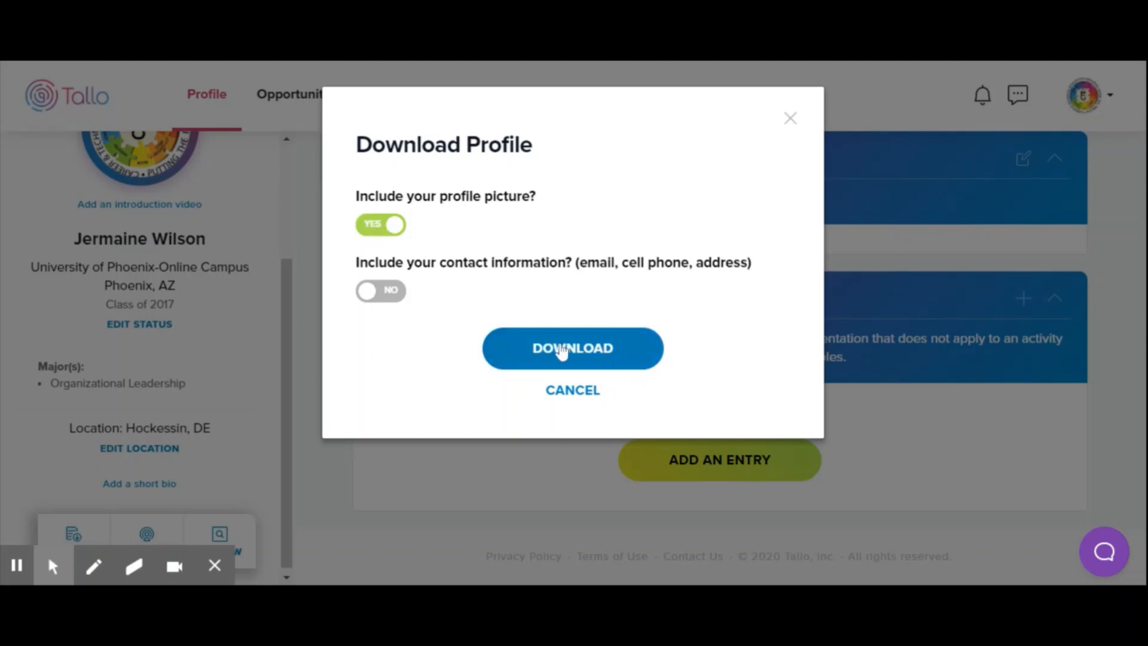
{"action": "left_click", "coordinate": [590, 351]}
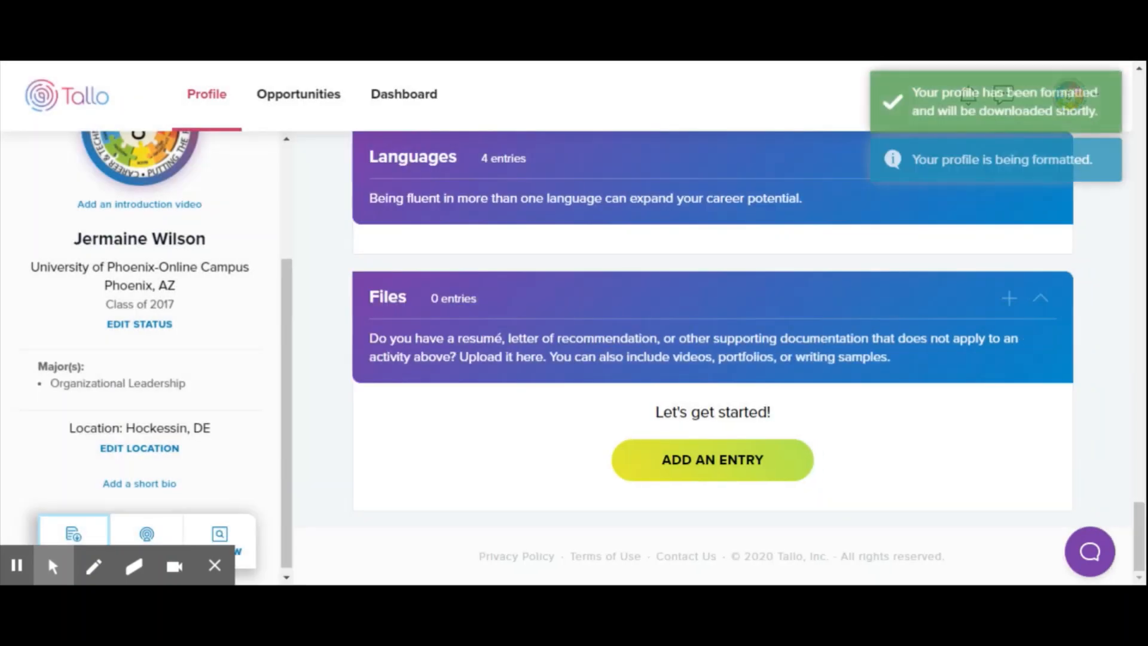